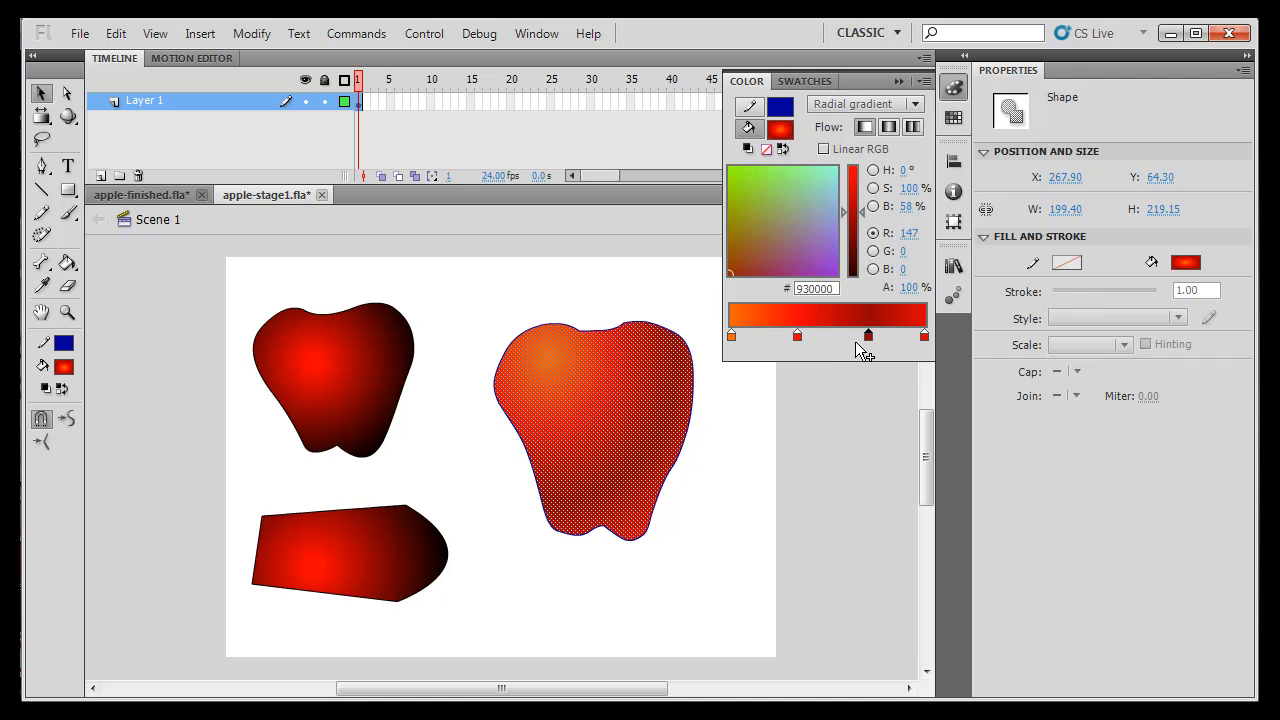
# - Inspect the gradient transform handles on the large apple's radial fill
pyautogui.click(736, 459)
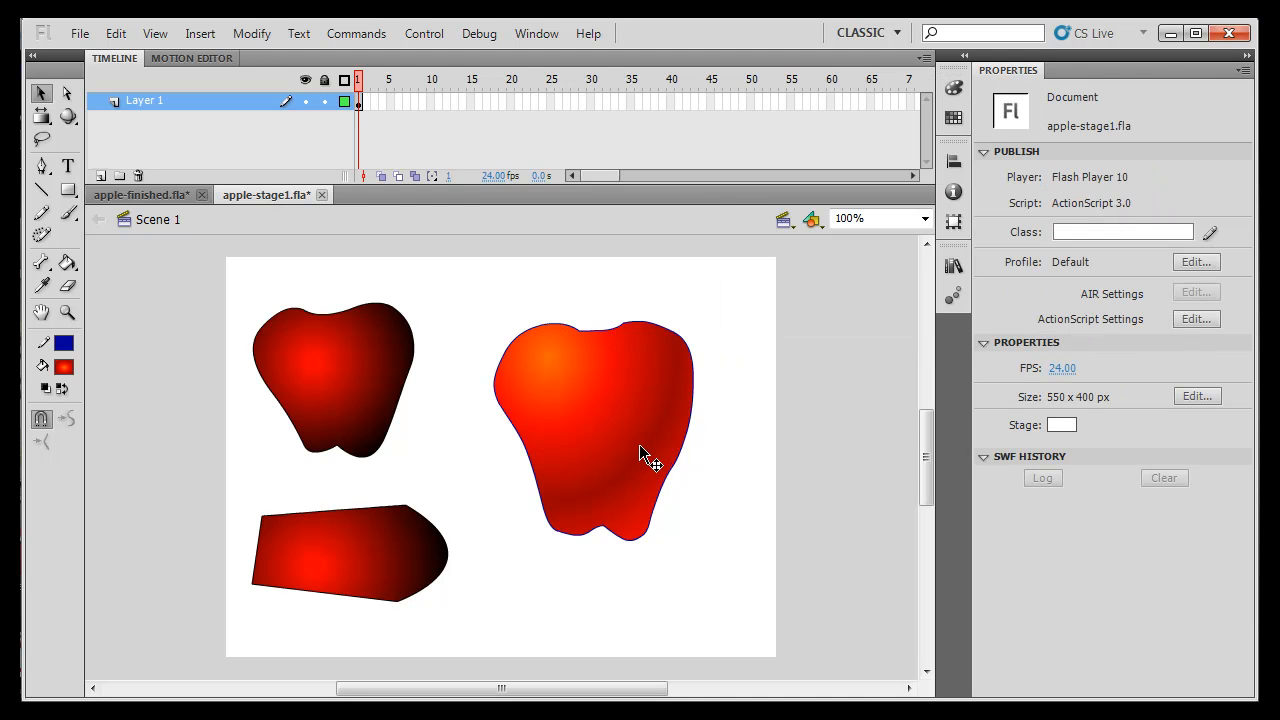
pyautogui.click(40, 117)
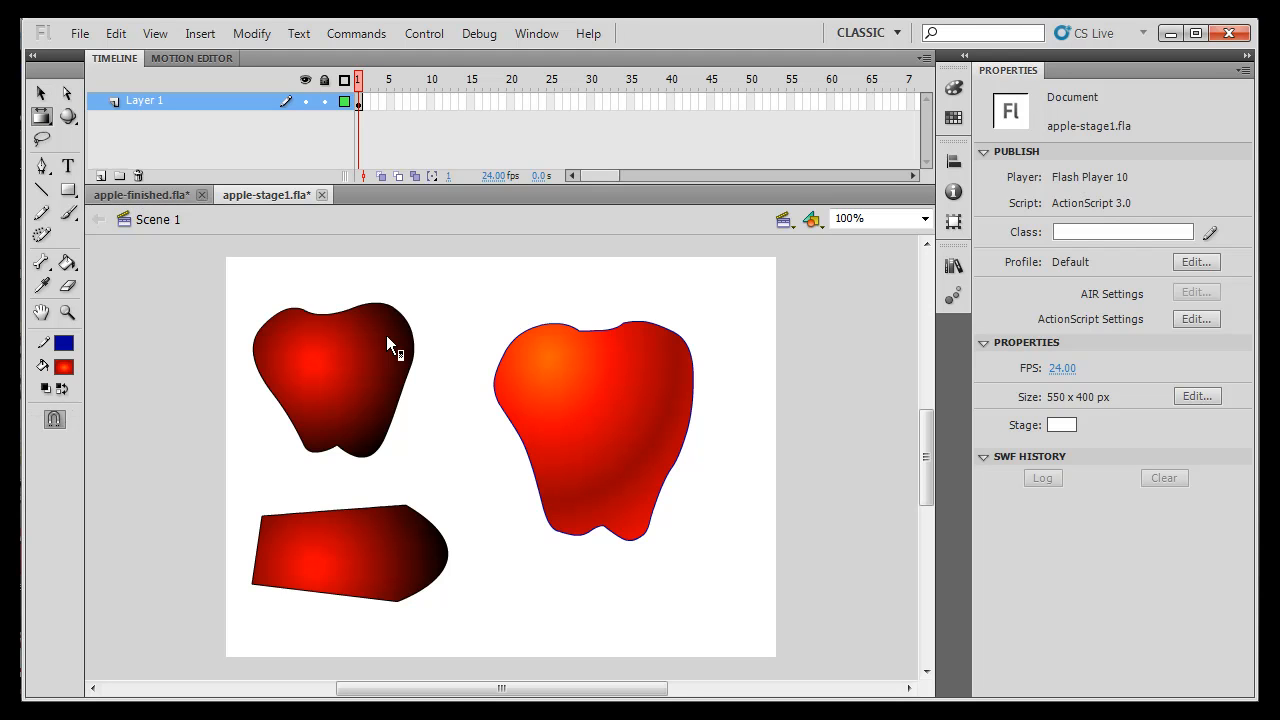
pyautogui.click(599, 403)
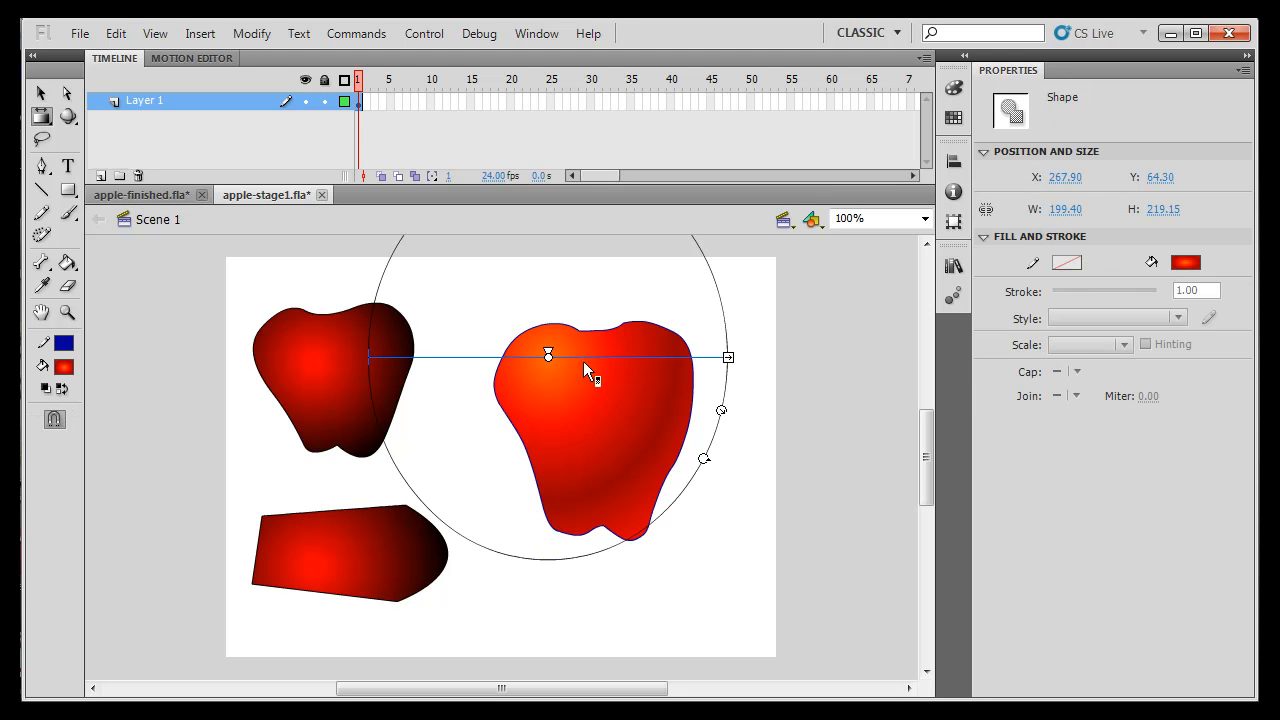
pyautogui.click(747, 443)
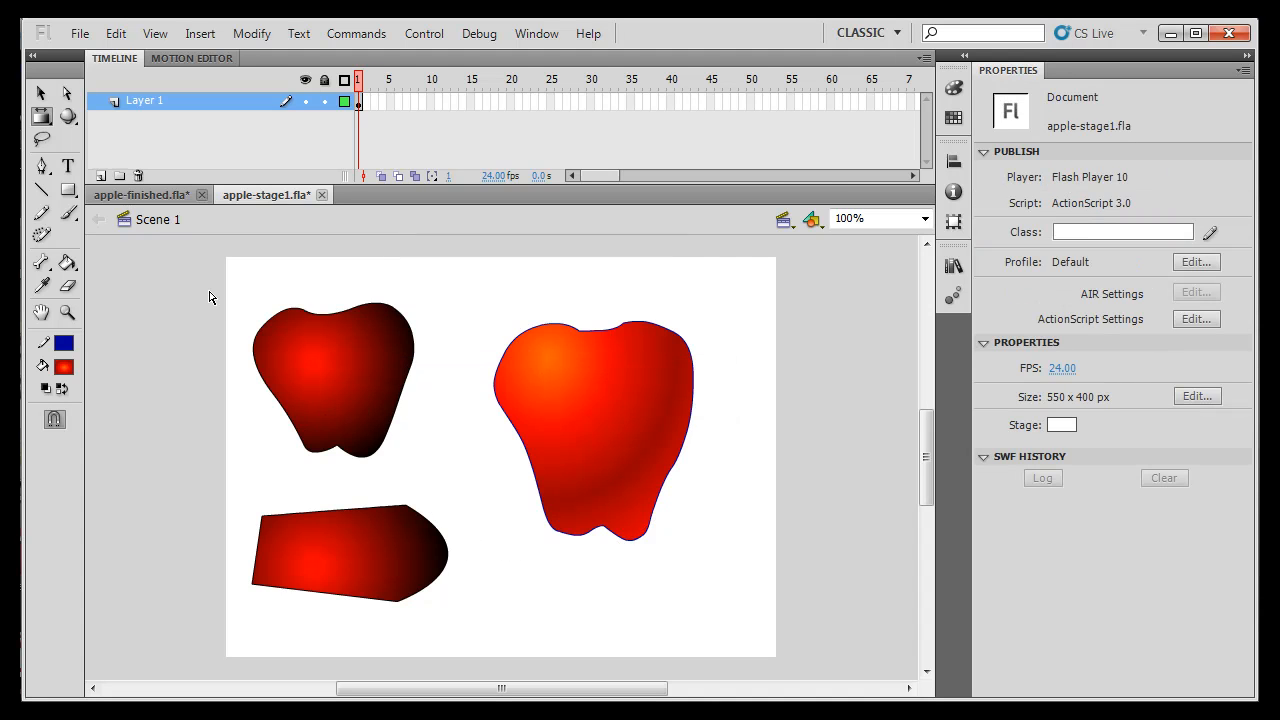
# - Delete the two red-and-black gradient practice shapes beside the large apple
pyautogui.click(41, 93)
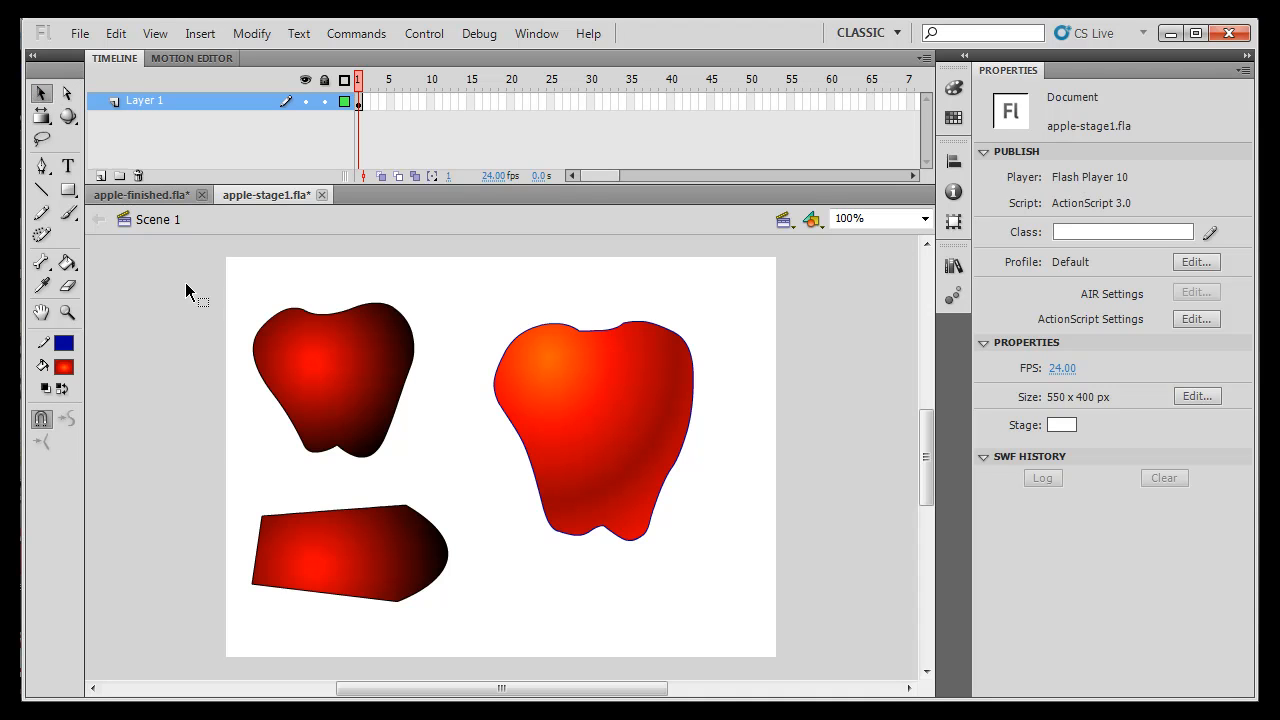
pyautogui.moveTo(192, 280); pyautogui.dragTo(462, 640)
pyautogui.press('Delete')
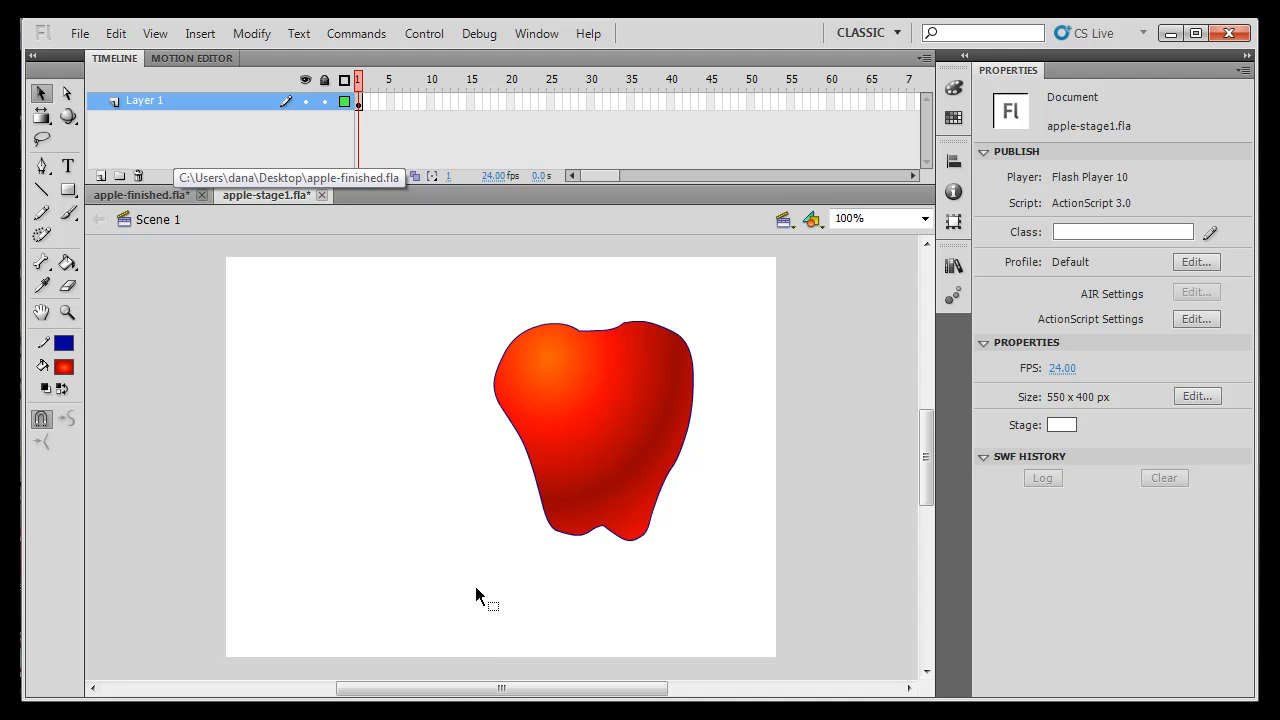
# - Move the large apple together with its outline into the cleared left half of the stage
pyautogui.click(612, 424)
pyautogui.moveTo(629, 416); pyautogui.dragTo(435, 422)
pyautogui.click(547, 446)
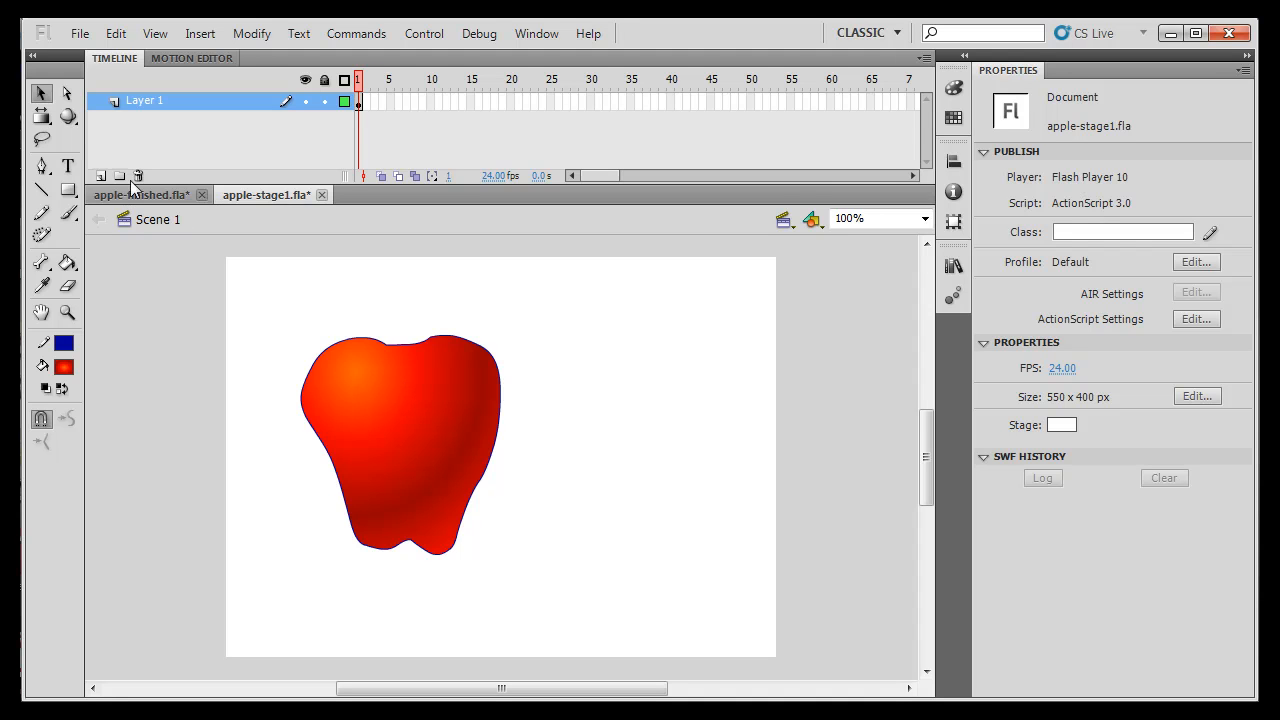
# - Add a new layer above Layer 1 and choose the white-to-black radial gradient as the fill
pyautogui.click(100, 175)
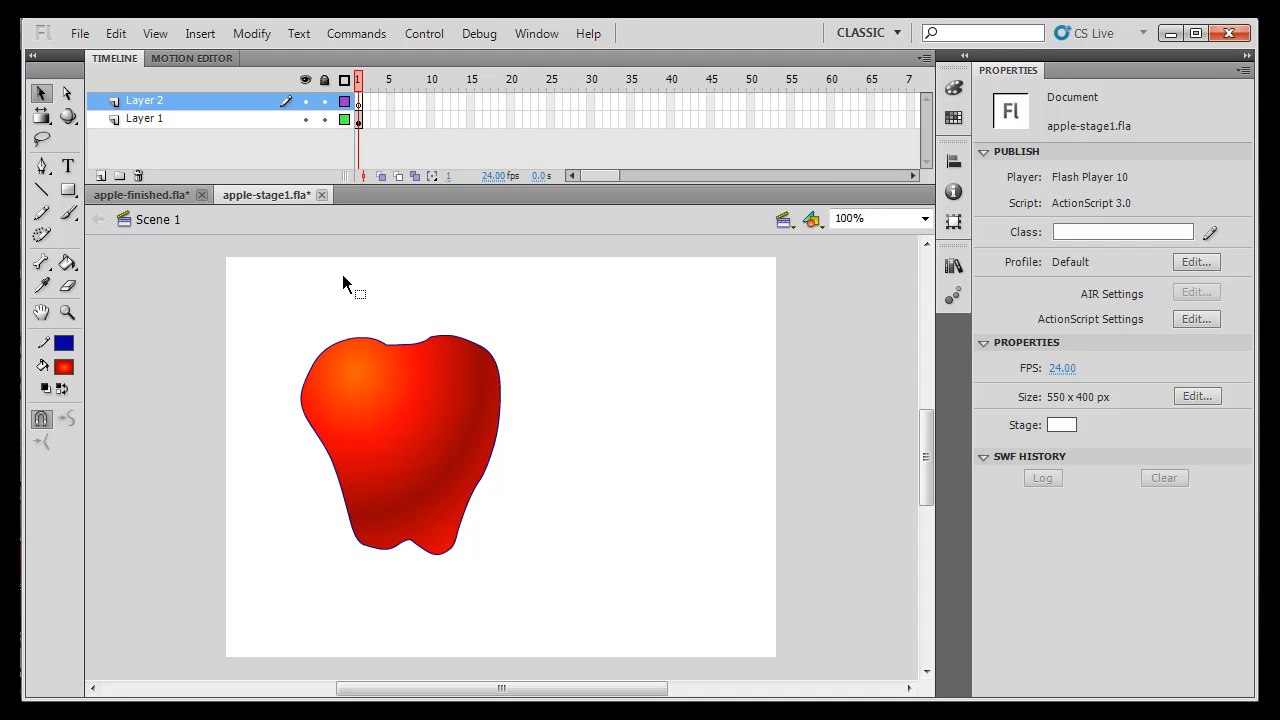
pyautogui.click(66, 369)
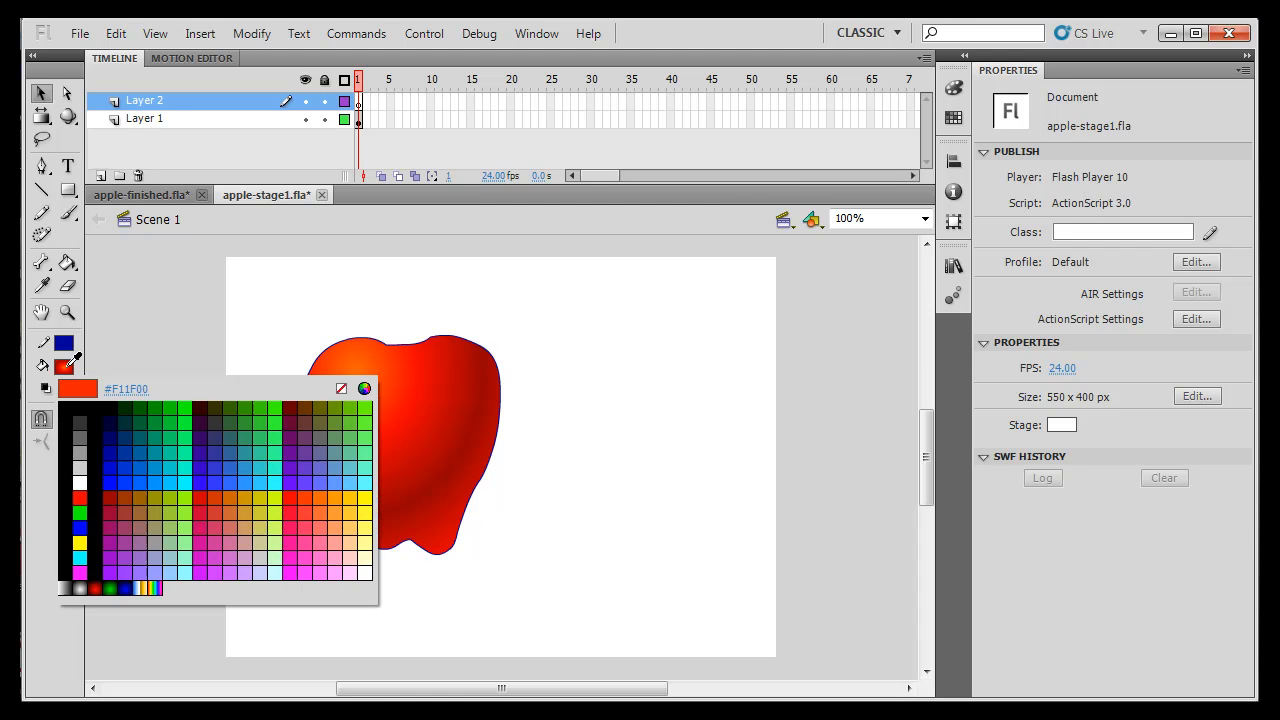
pyautogui.click(83, 588)
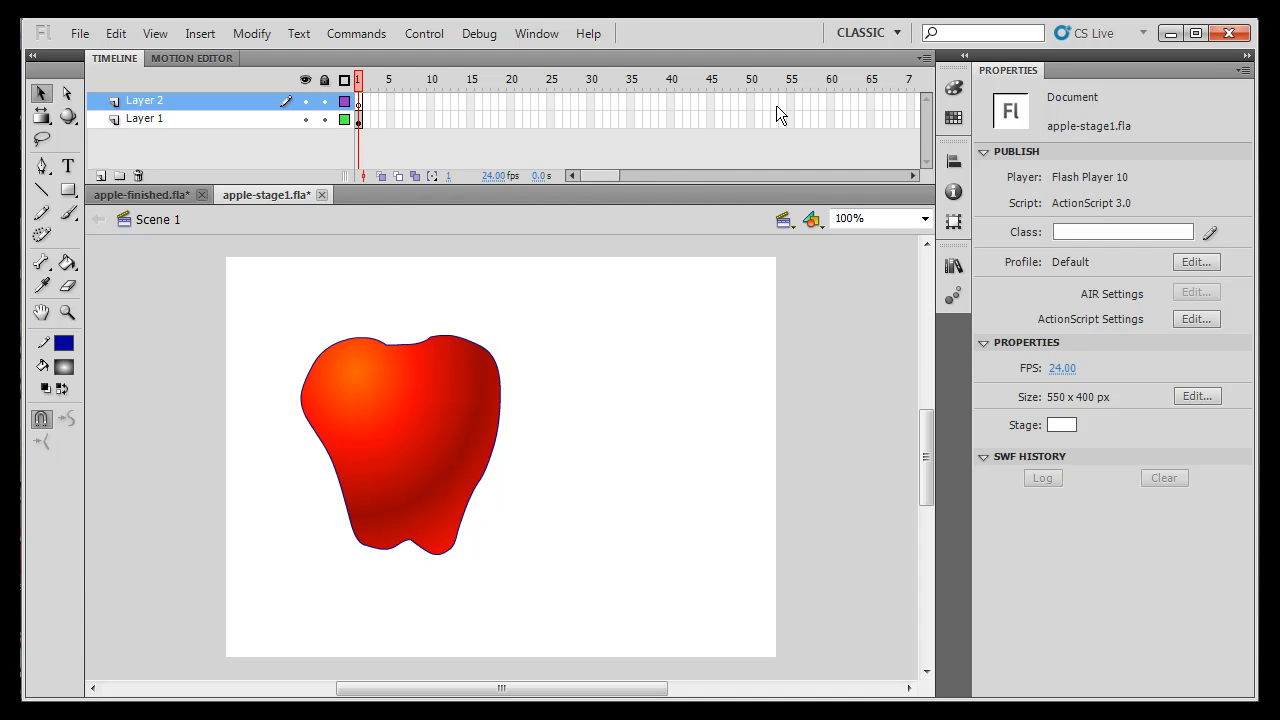
# - Change the radial gradient's black end stop to white (FFFFFF) with 0% alpha
pyautogui.click(955, 91)
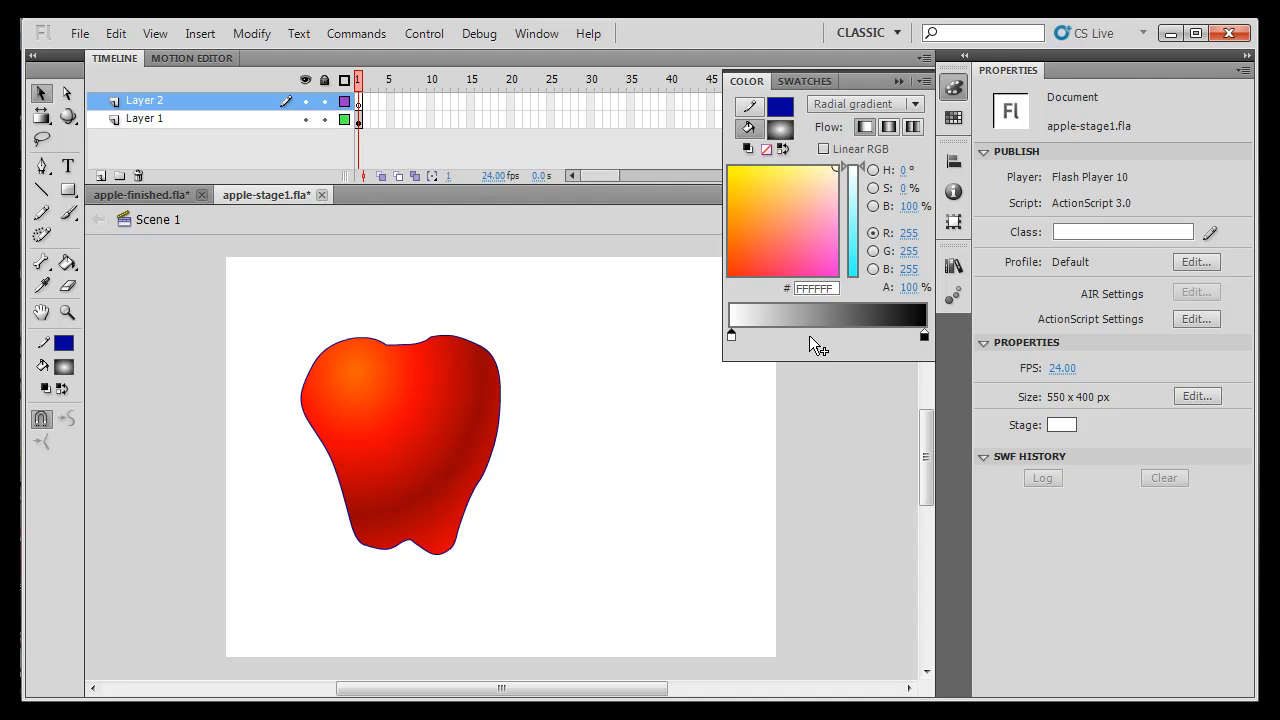
pyautogui.doubleClick(924, 337)
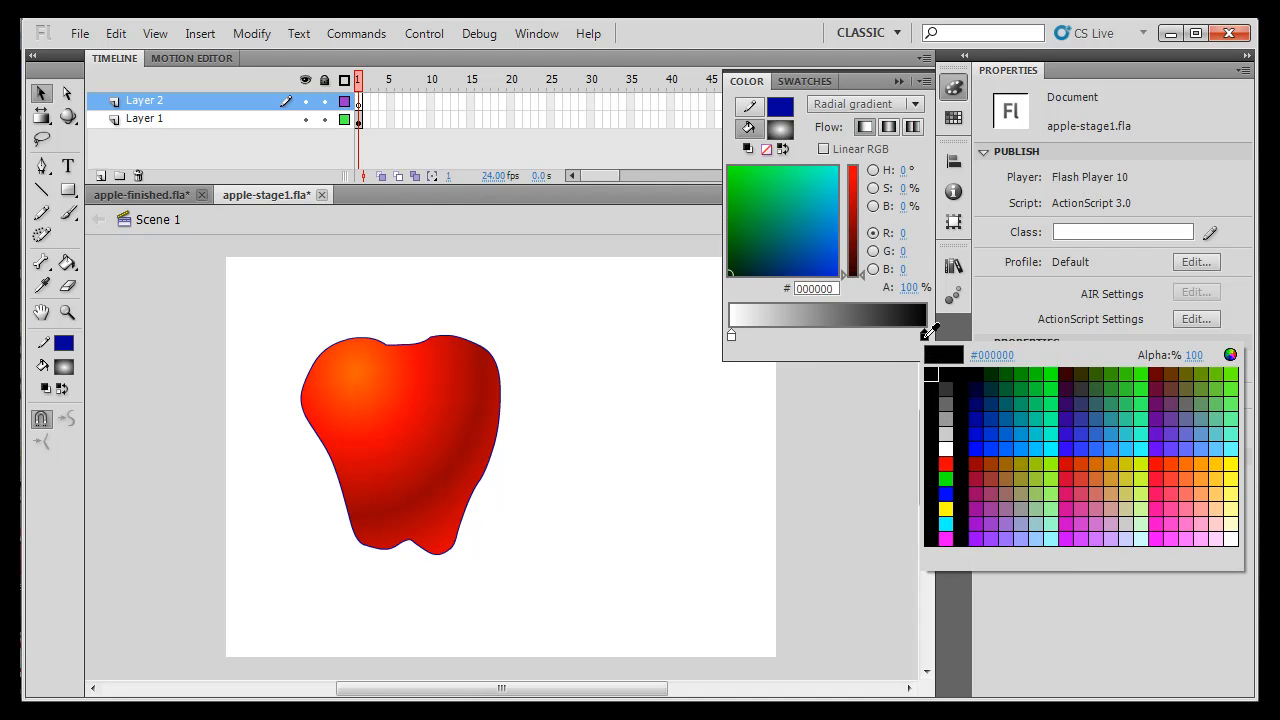
pyautogui.click(950, 448)
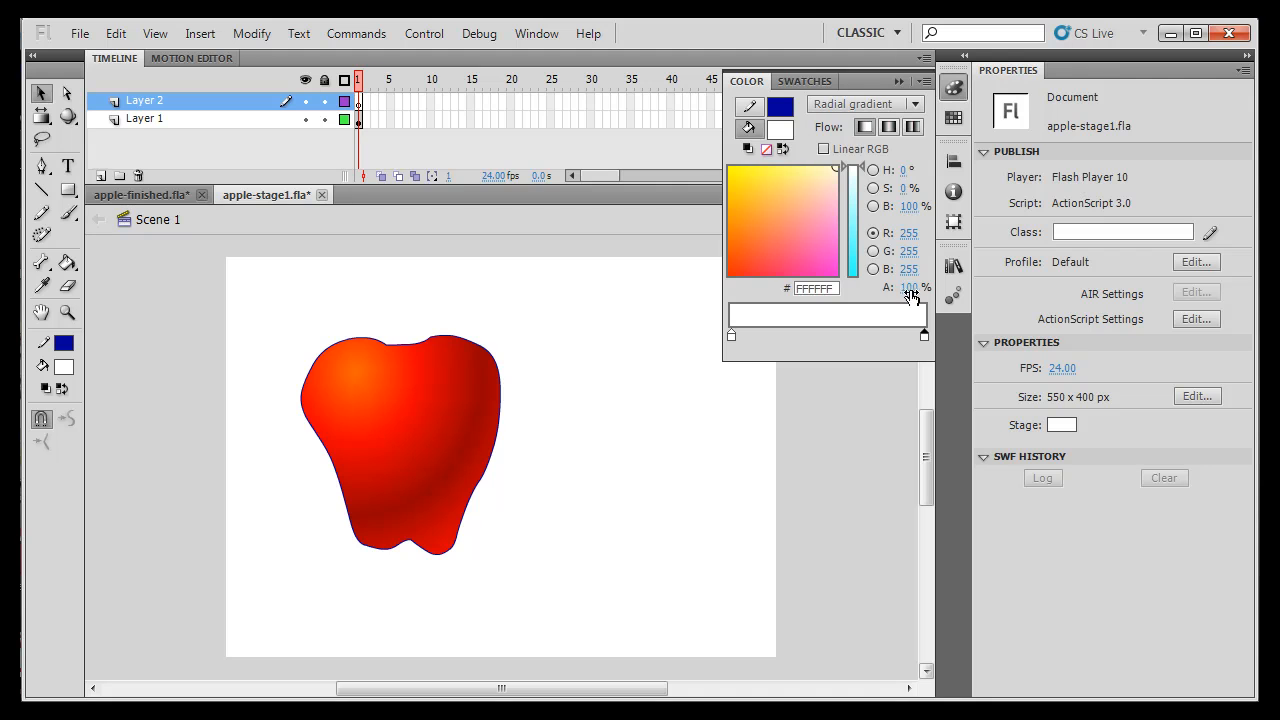
pyautogui.moveTo(910, 293); pyautogui.dragTo(803, 289)
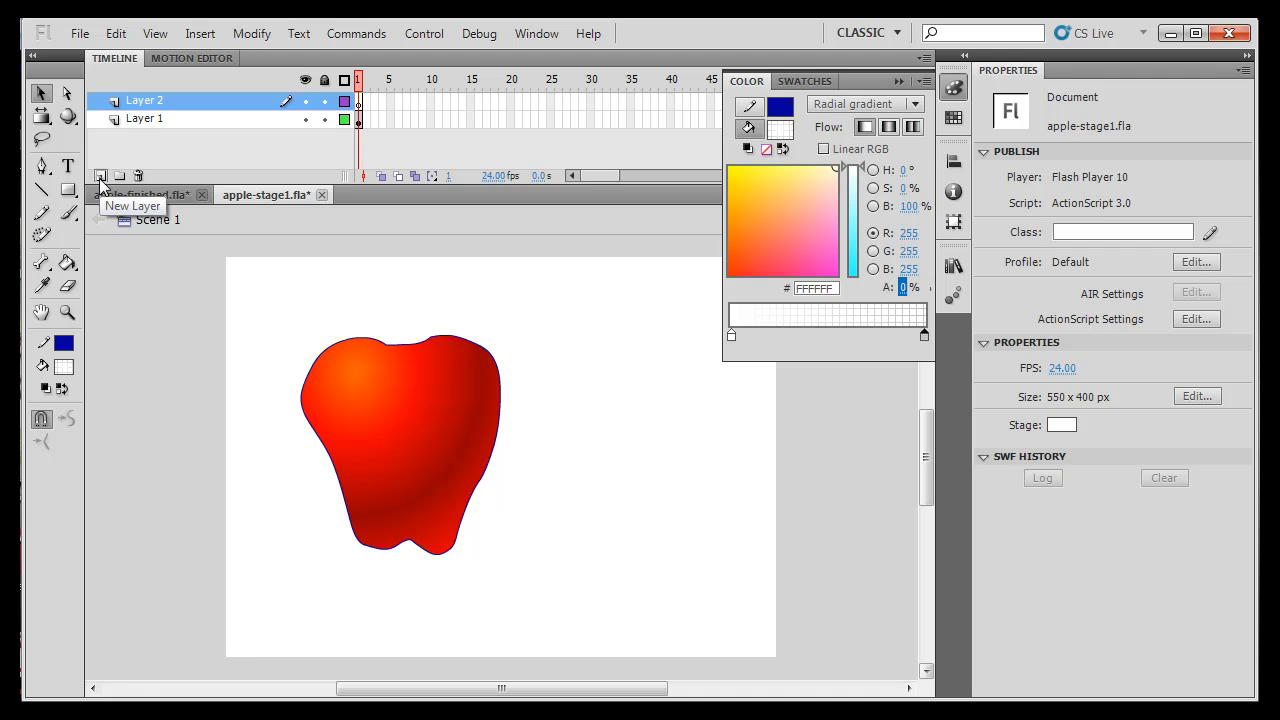
# - Draw a highlight circle about 78 by 78 px with no stroke on Layer 2 over the apple's upper left
pyautogui.click(68, 264)
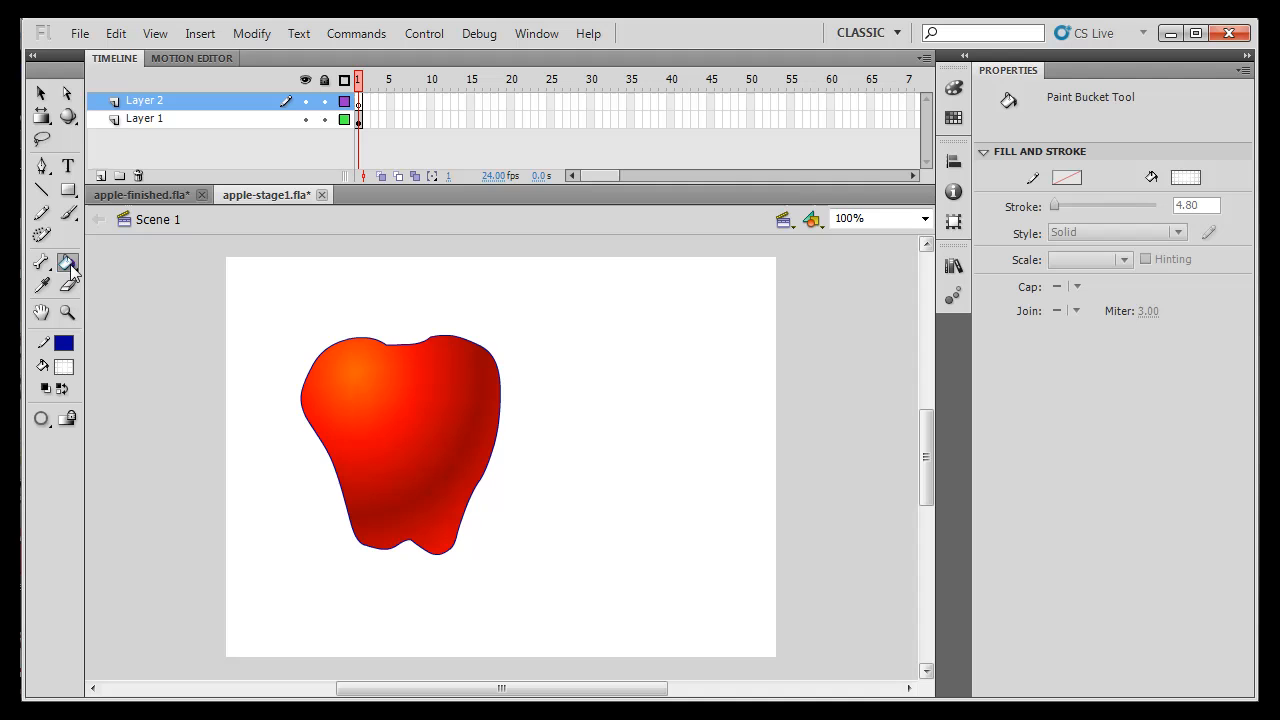
pyautogui.click(68, 192)
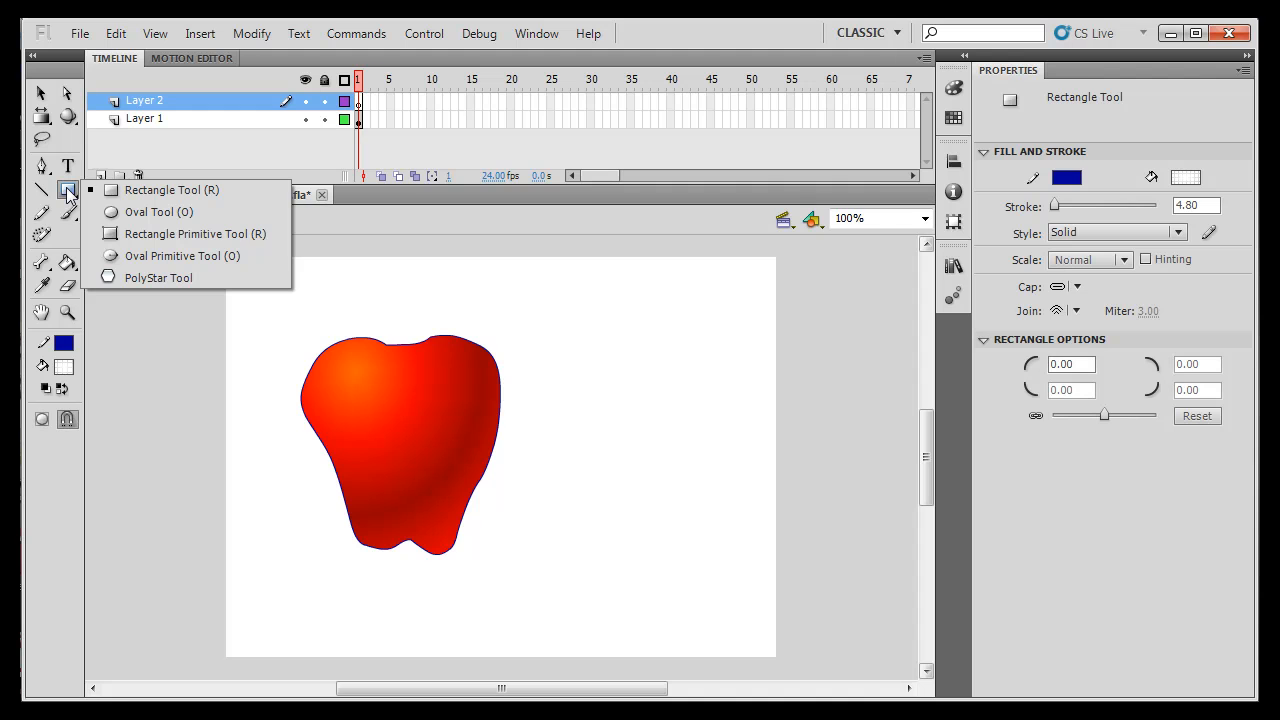
pyautogui.click(149, 212)
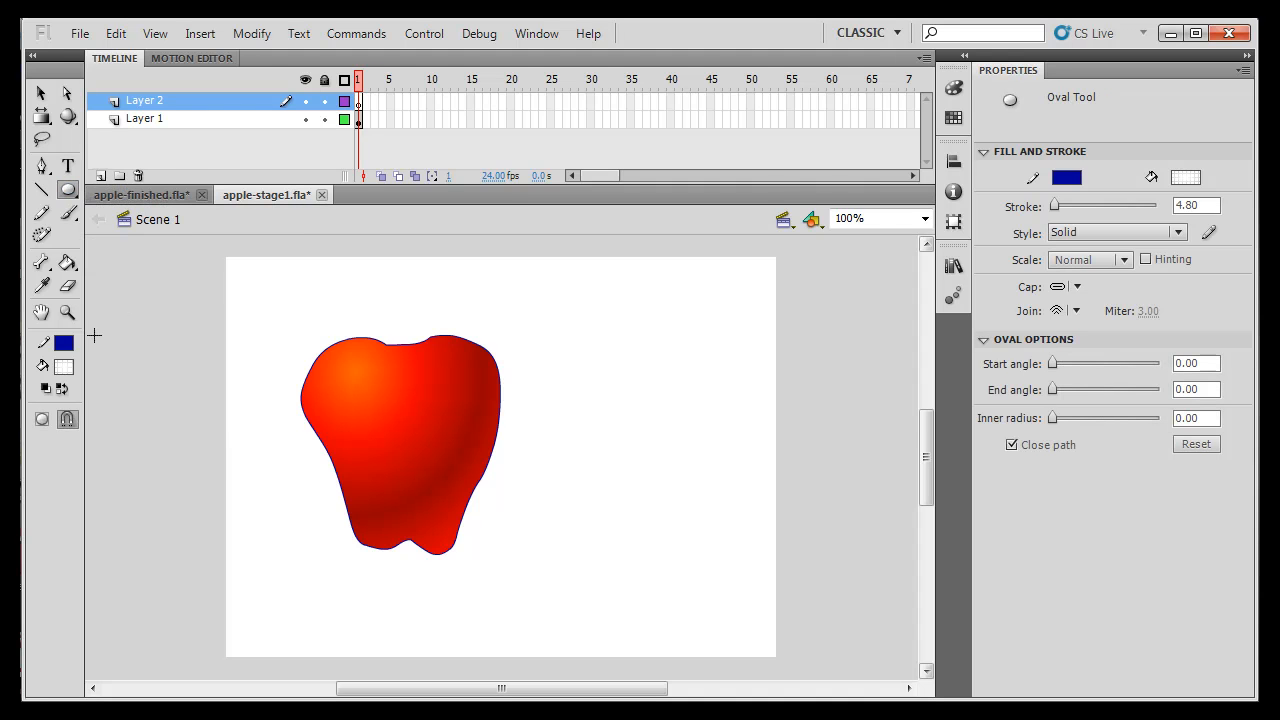
pyautogui.click(64, 343)
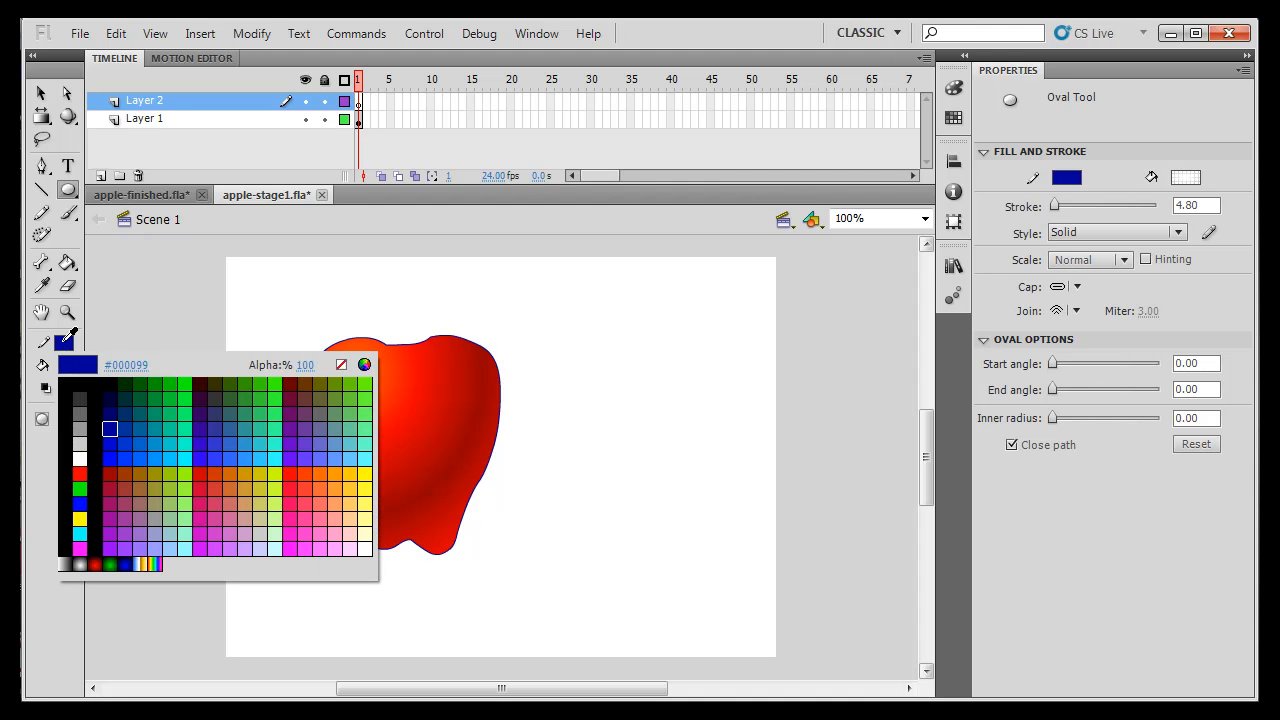
pyautogui.click(341, 364)
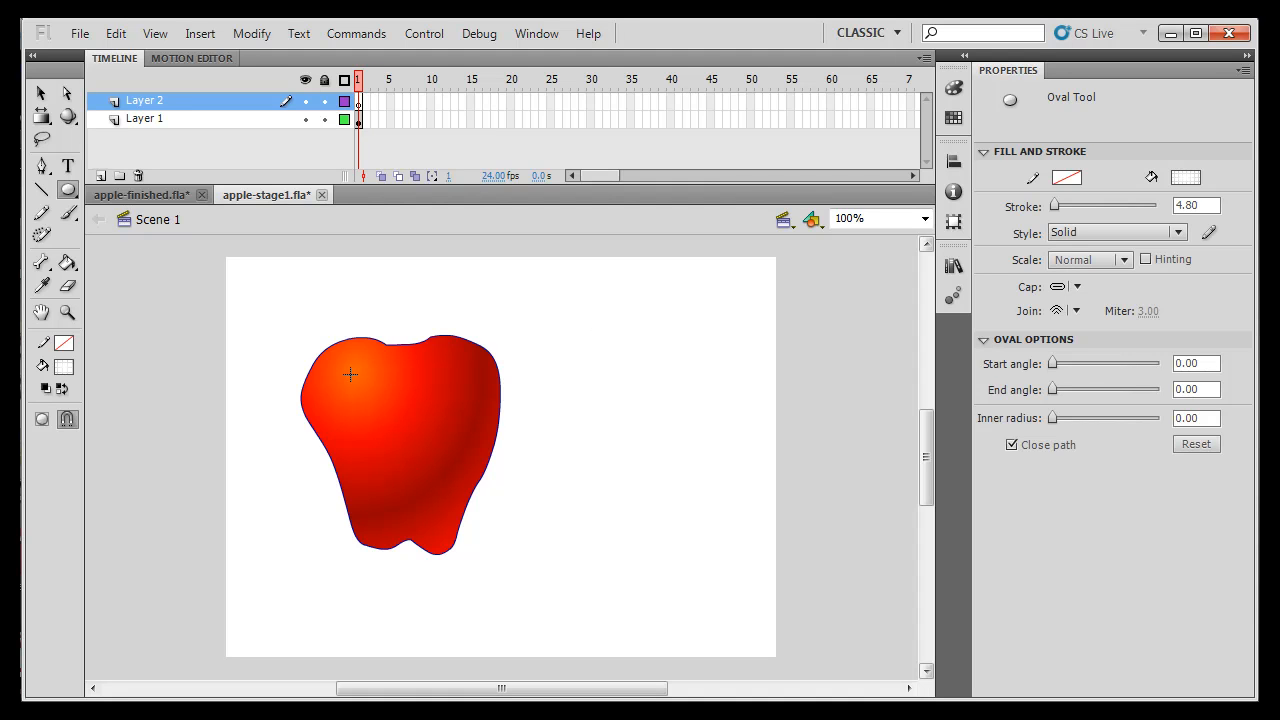
pyautogui.moveTo(389, 396); pyautogui.dragTo(418, 444)
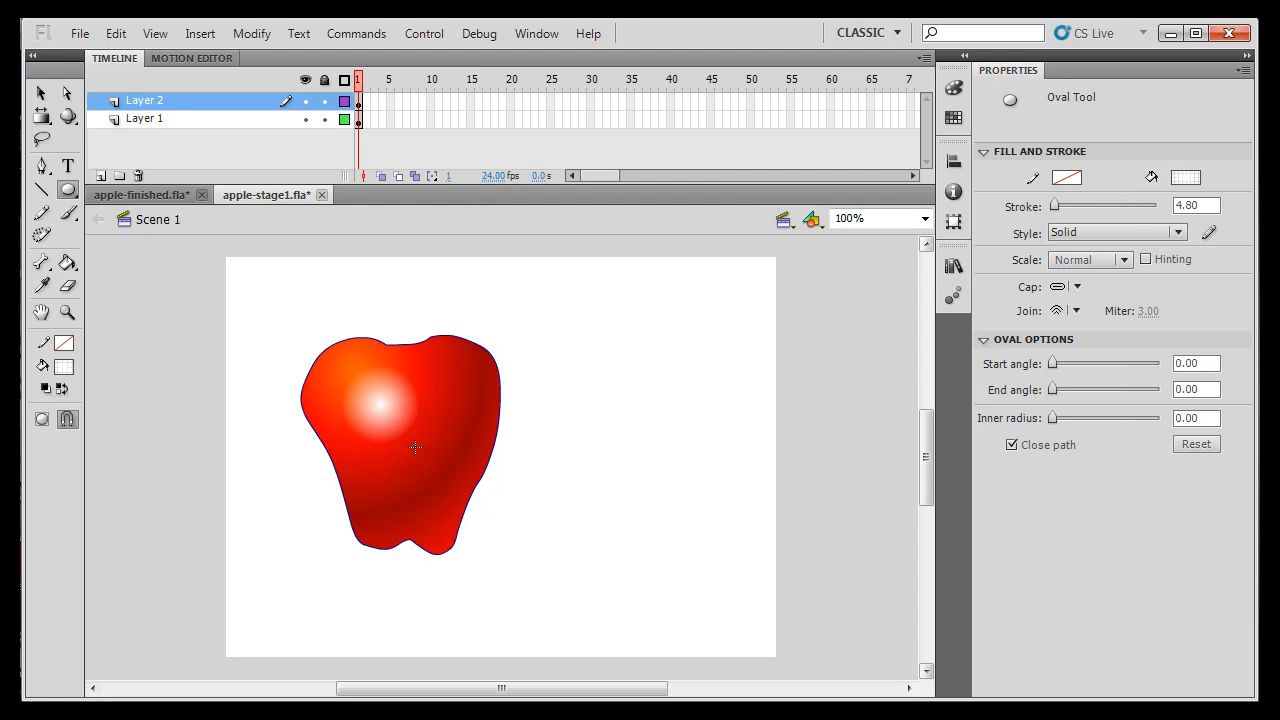
# - Move the highlight circle off the apple onto the pasteboard beside the stage
pyautogui.click(41, 93)
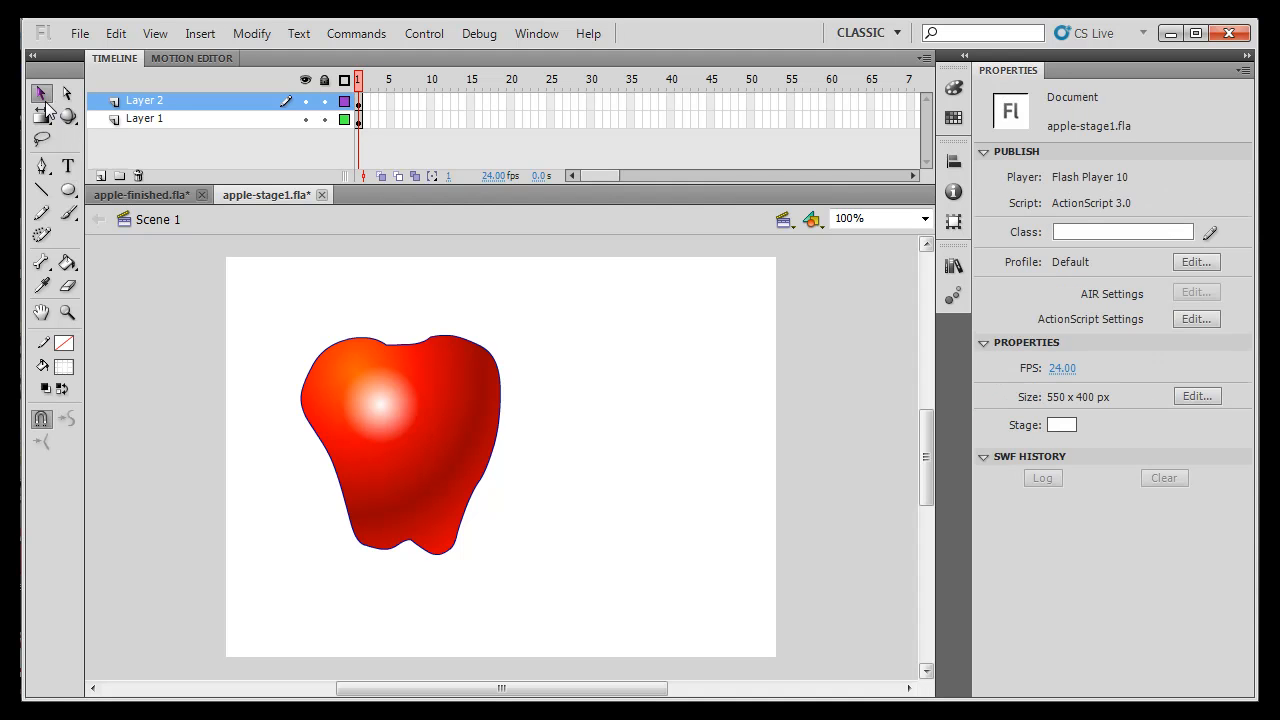
pyautogui.click(381, 411)
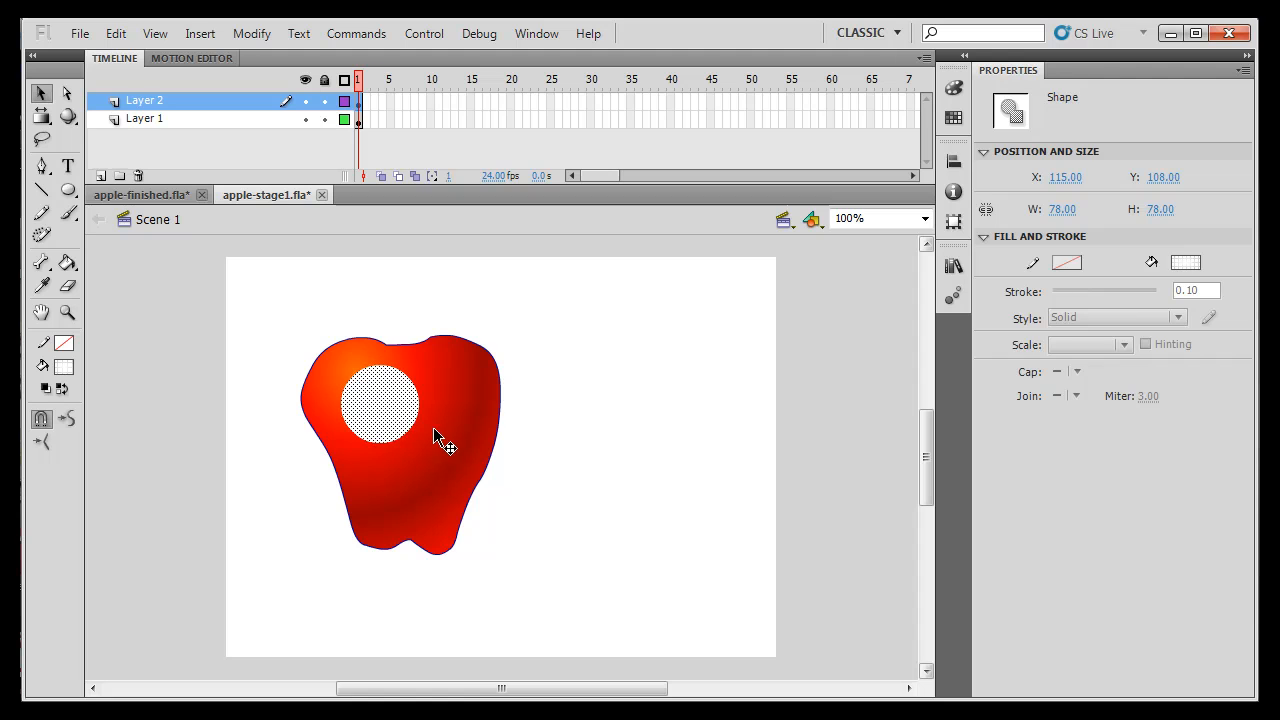
pyautogui.click(572, 371)
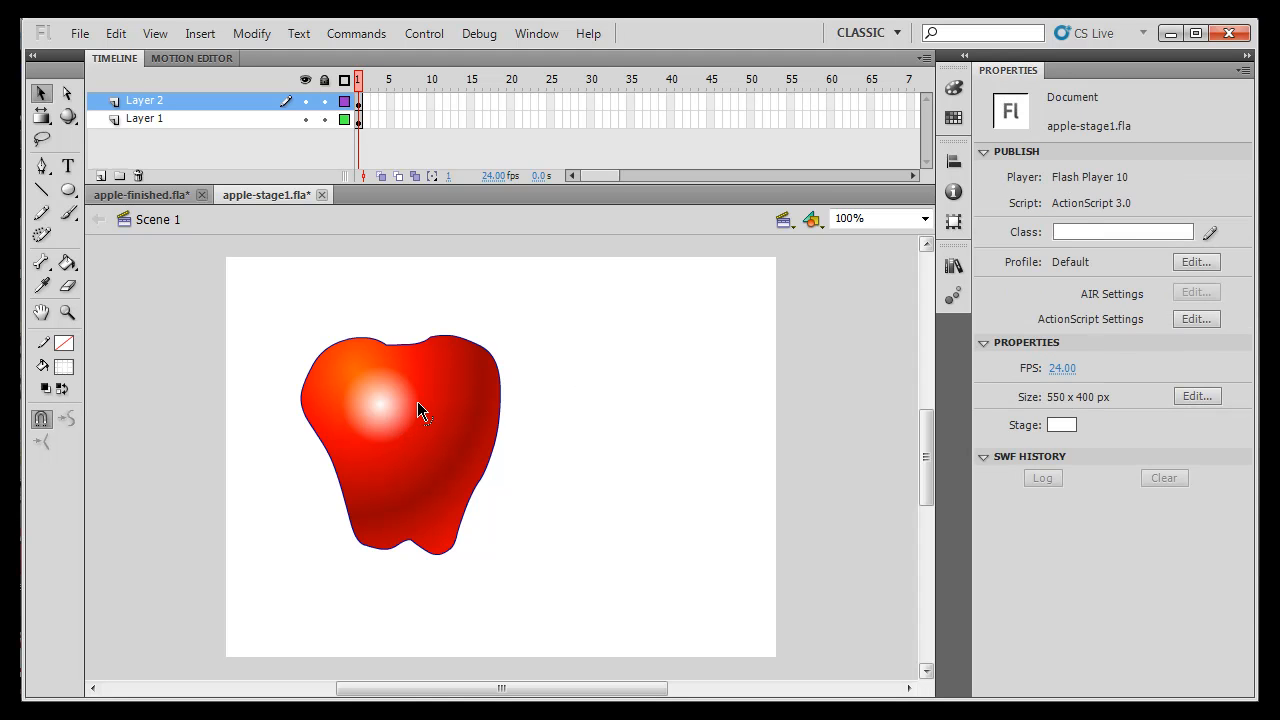
pyautogui.click(391, 408)
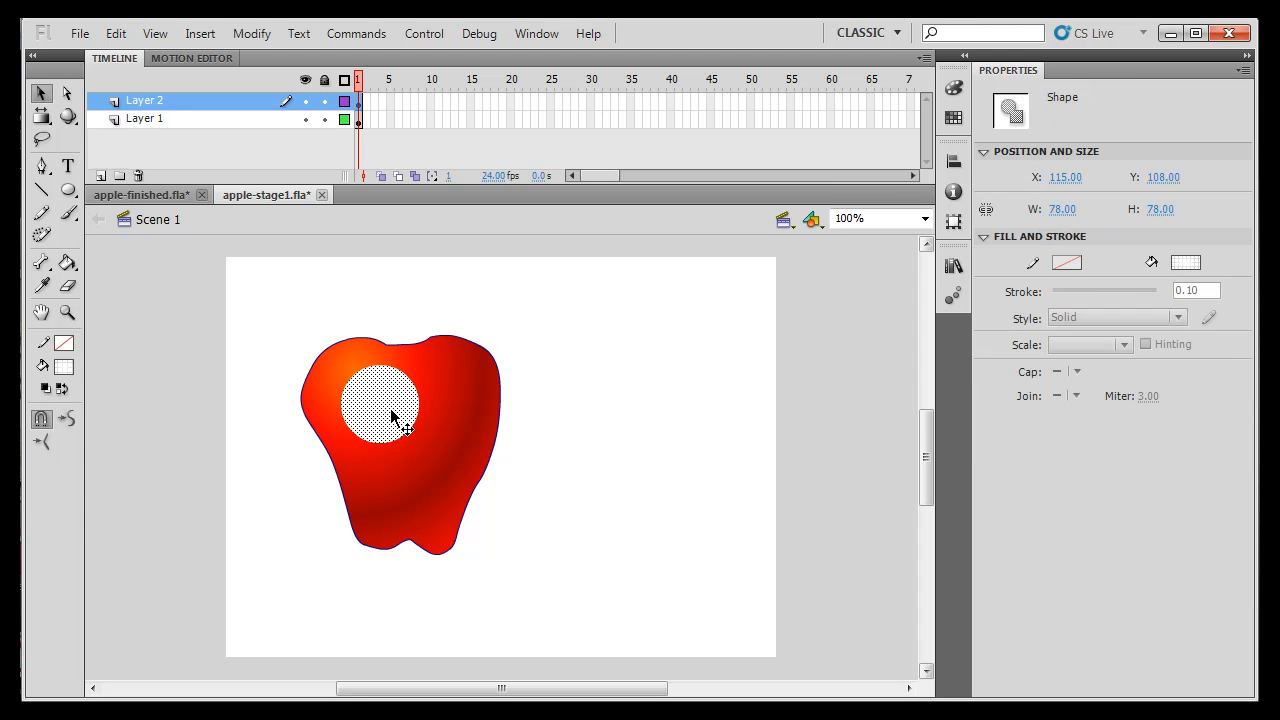
pyautogui.moveTo(391, 410); pyautogui.dragTo(157, 380)
pyautogui.click(122, 503)
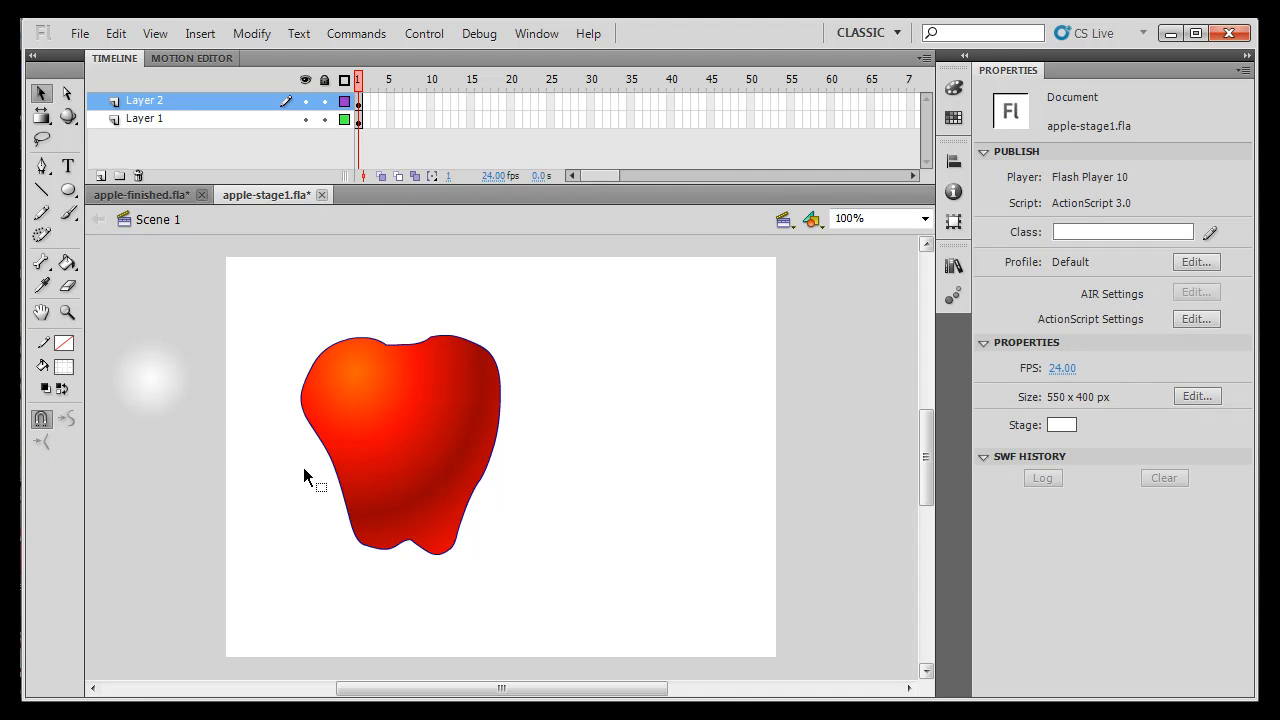
# - Draw a strokeless circle about 107 by 107 px over the apple directly on Layer 1
pyautogui.click(163, 125)
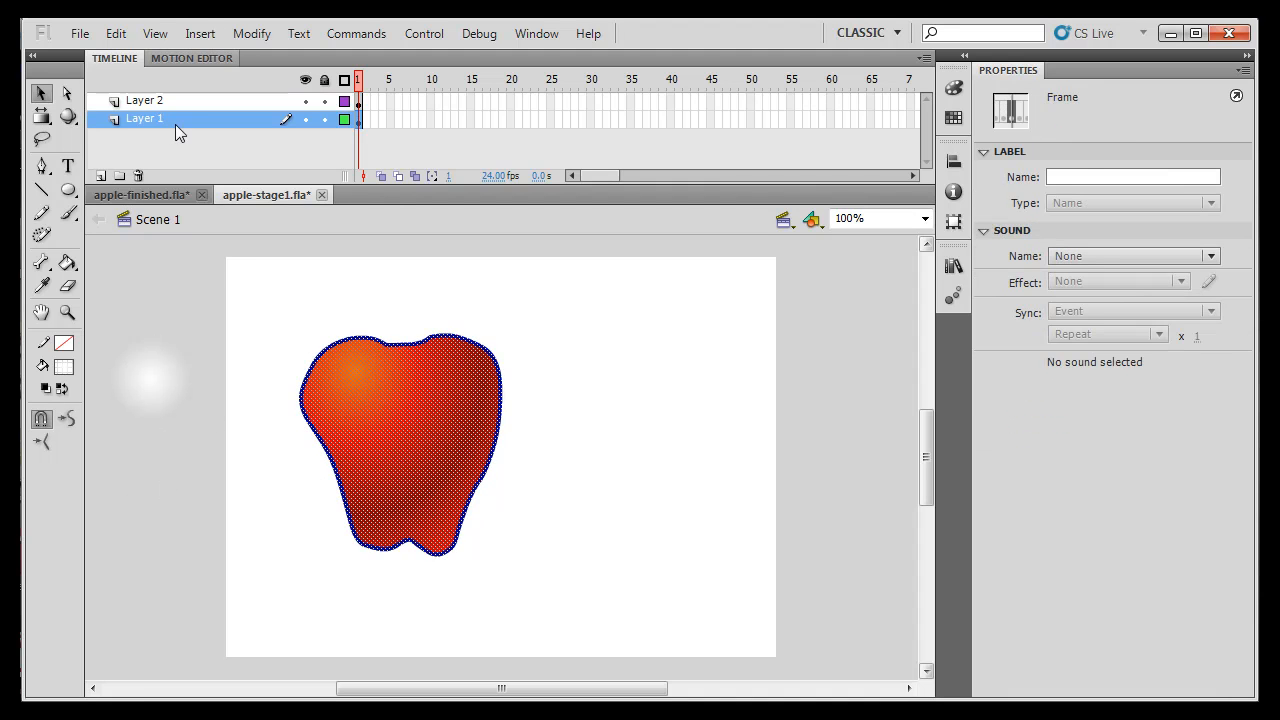
pyautogui.click(201, 279)
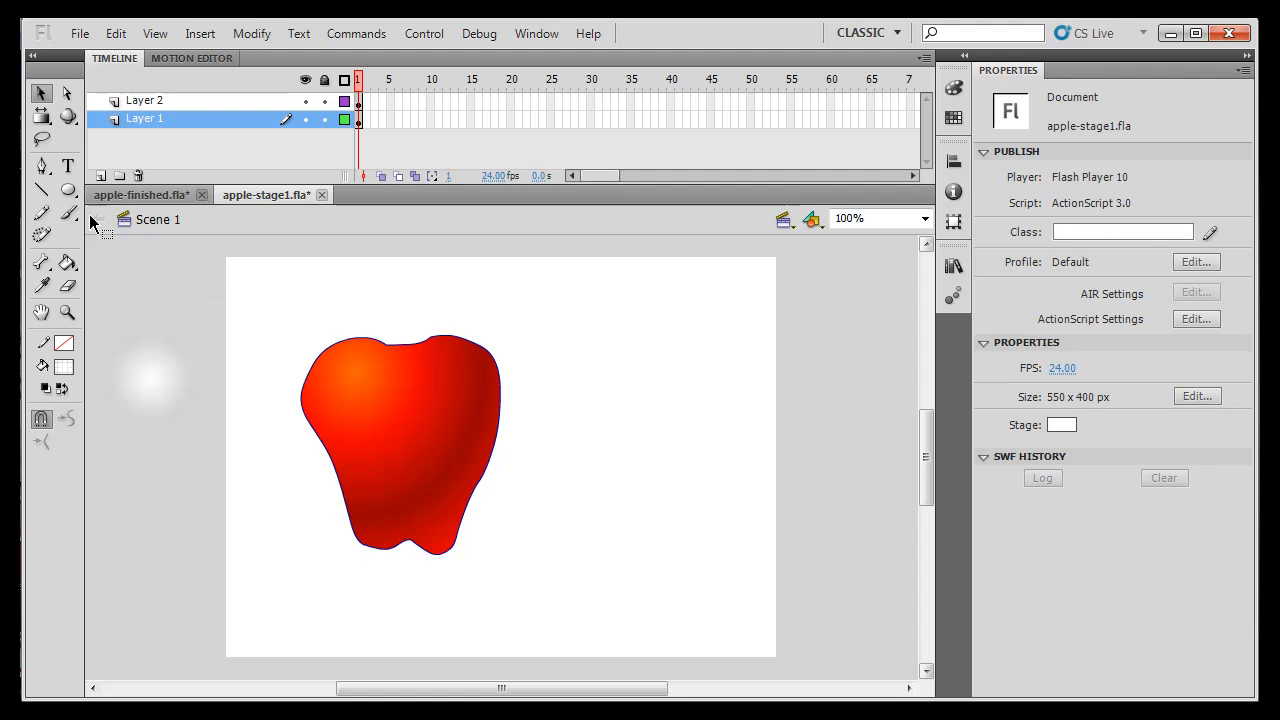
pyautogui.click(70, 194)
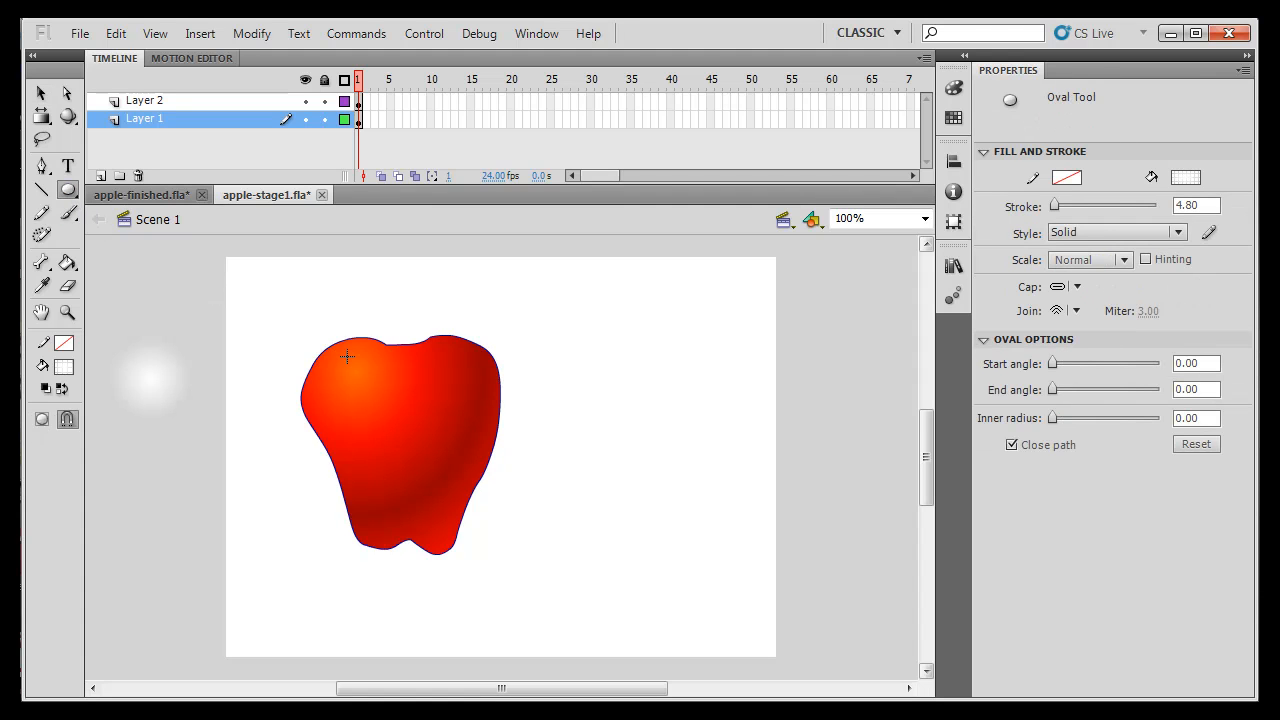
pyautogui.moveTo(337, 359); pyautogui.dragTo(442, 466)
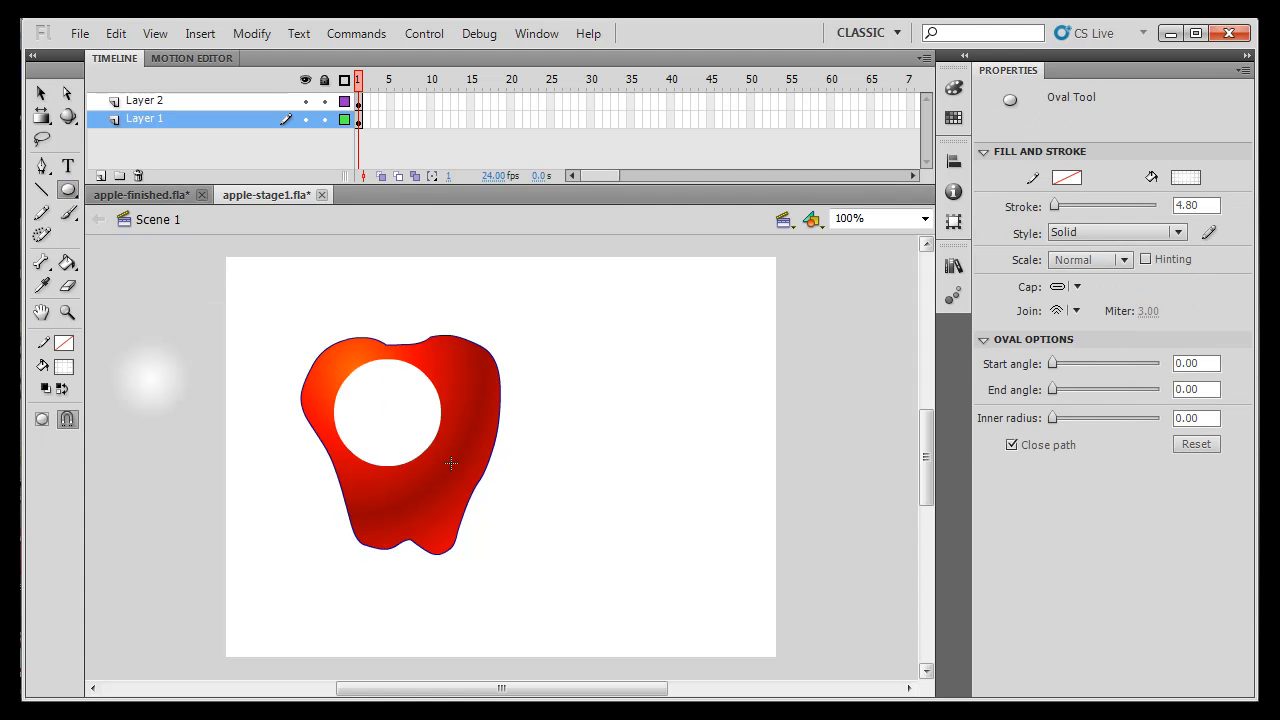
# - Move the Layer 1 circle off the apple, and undo both the move and the circle
pyautogui.click(41, 93)
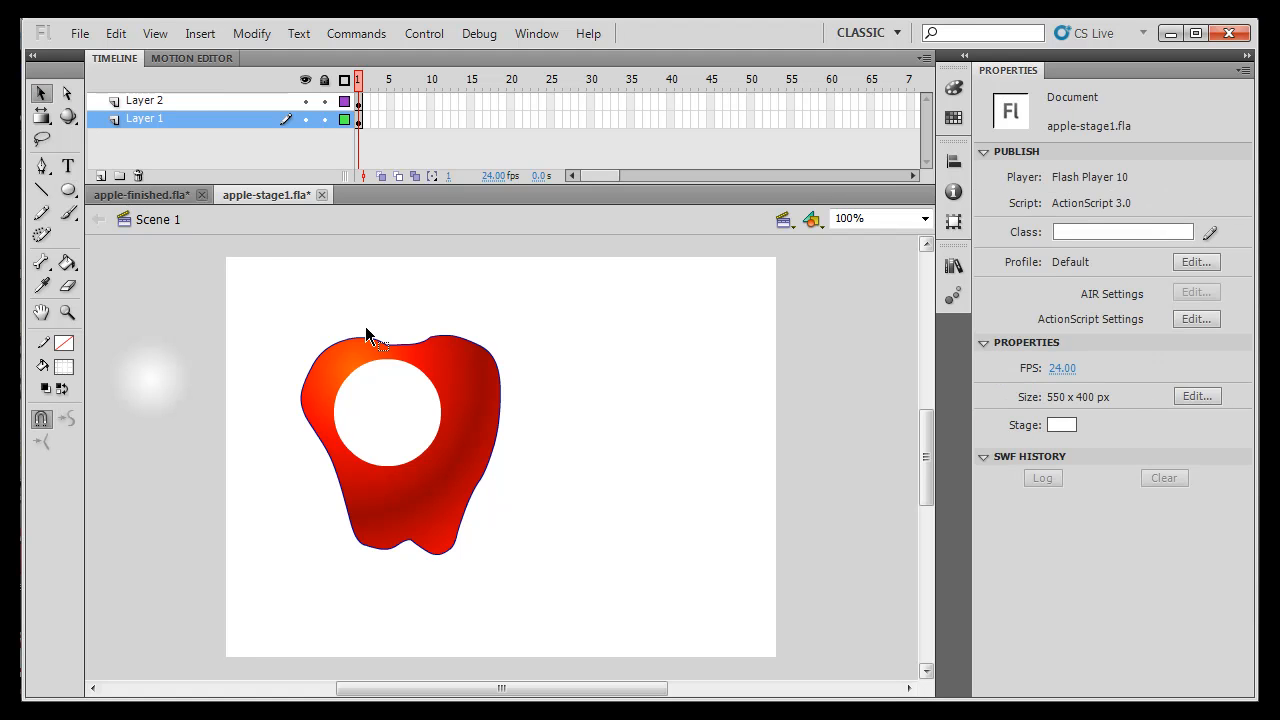
pyautogui.moveTo(407, 432); pyautogui.dragTo(580, 434)
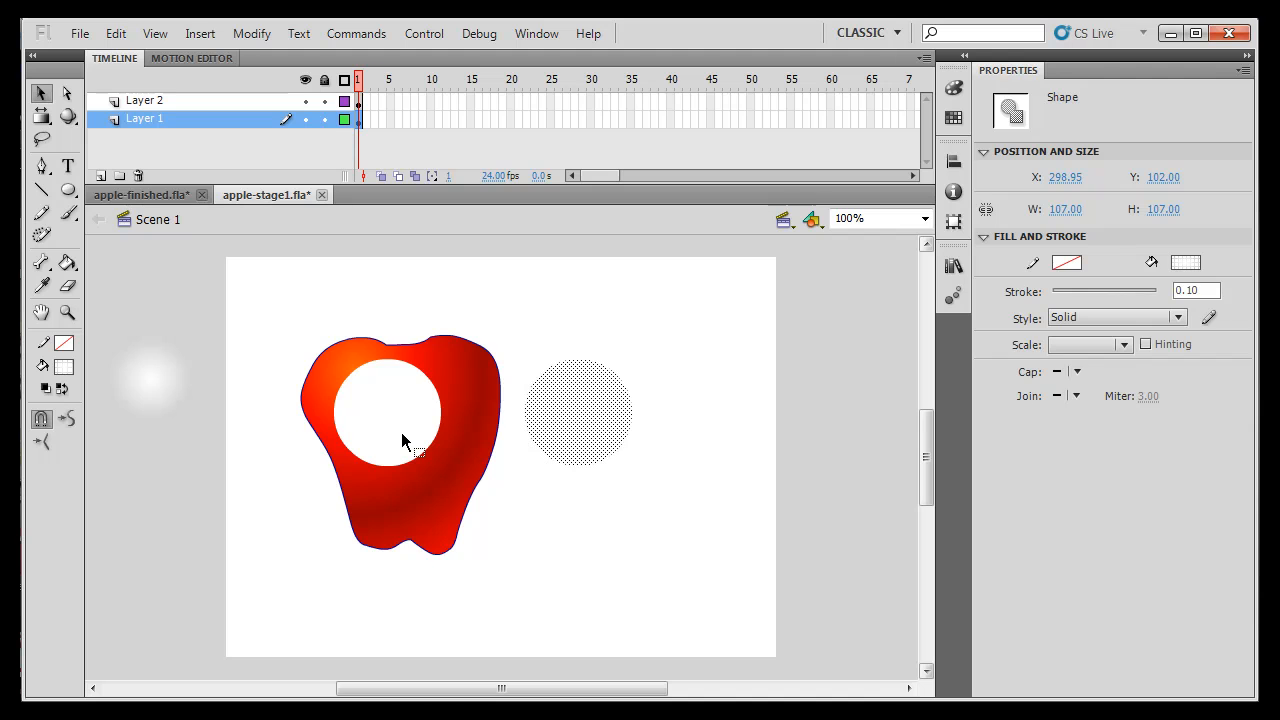
pyautogui.hotkey('ctrl', 'z')
pyautogui.press('Escape')
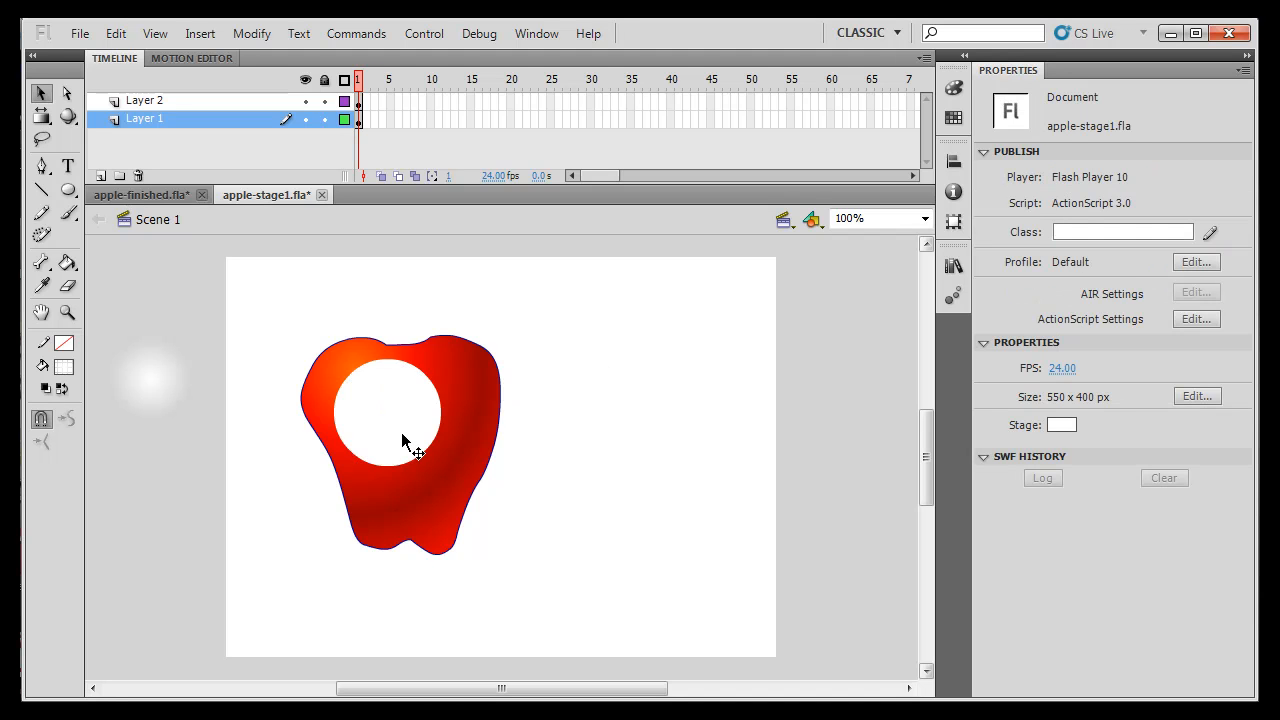
pyautogui.hotkey('ctrl', 'z')
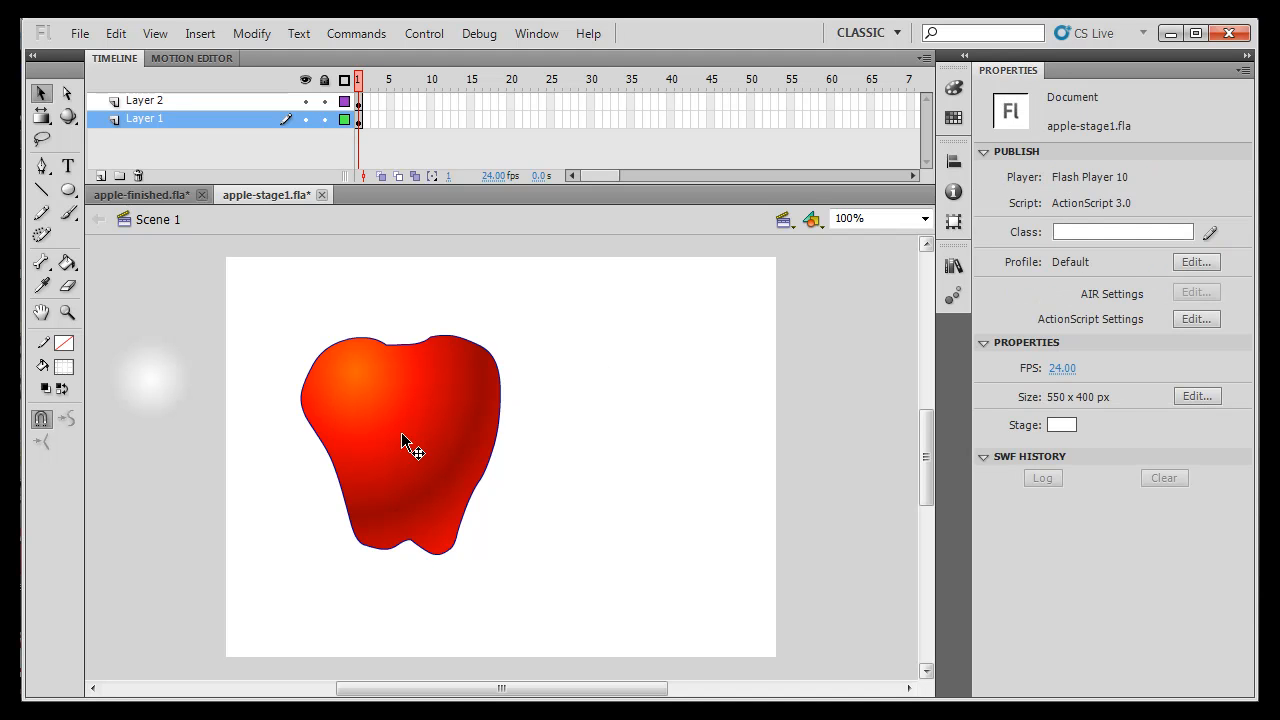
# - Move the Layer 2 highlight circle from the pasteboard onto the apple's upper left, at about X 105, Y 100
pyautogui.click(163, 390)
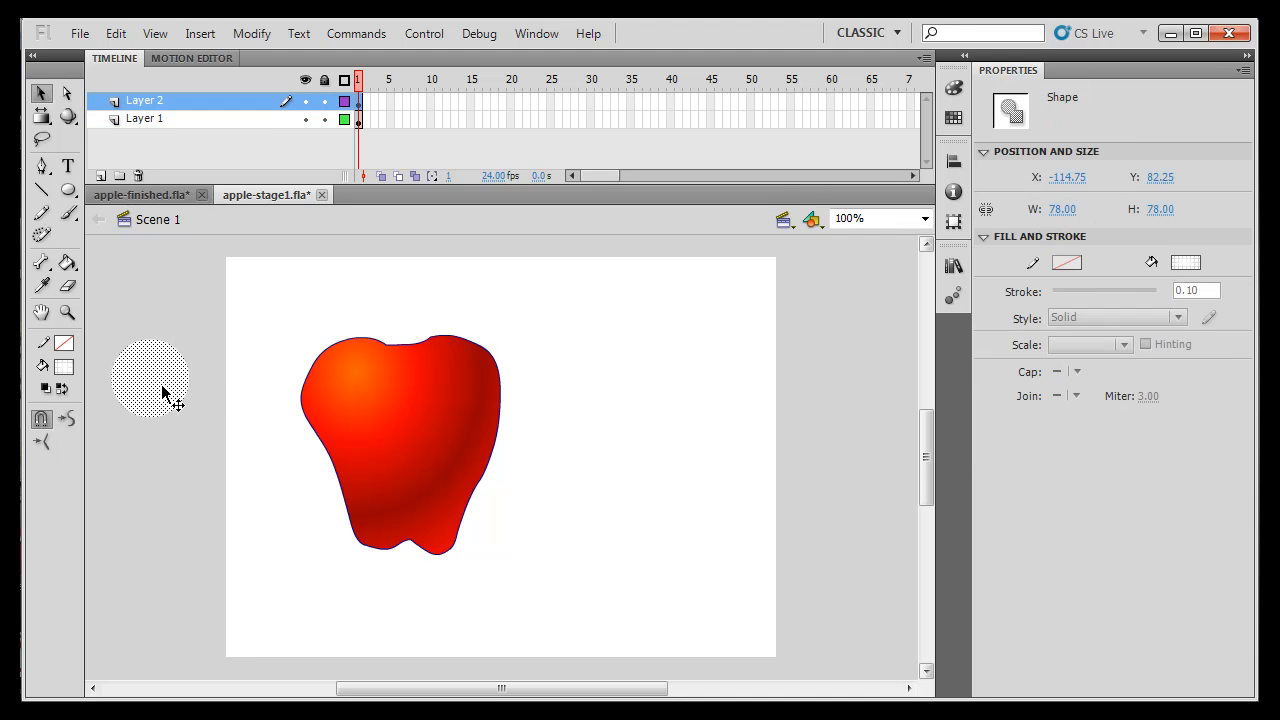
pyautogui.moveTo(161, 393); pyautogui.dragTo(393, 421)
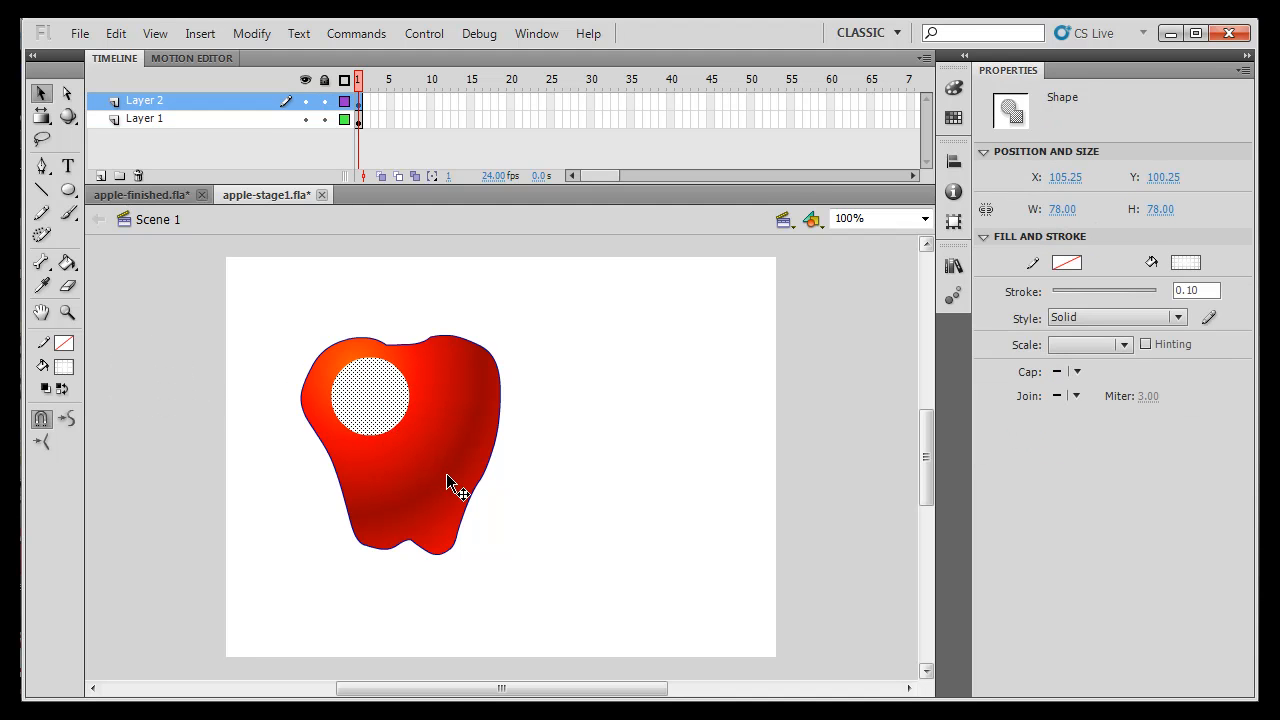
# - Set the alpha of the highlight circle's inner radial-gradient stop to 50%
pyautogui.click(608, 441)
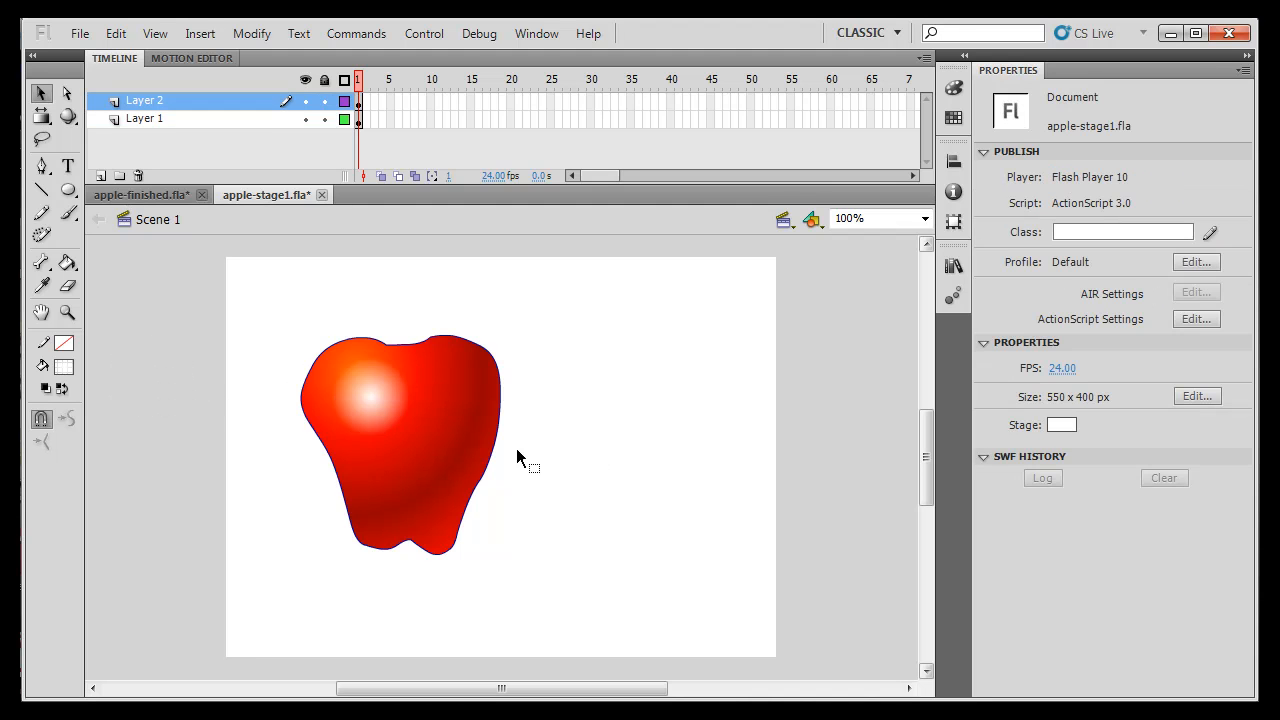
pyautogui.click(390, 403)
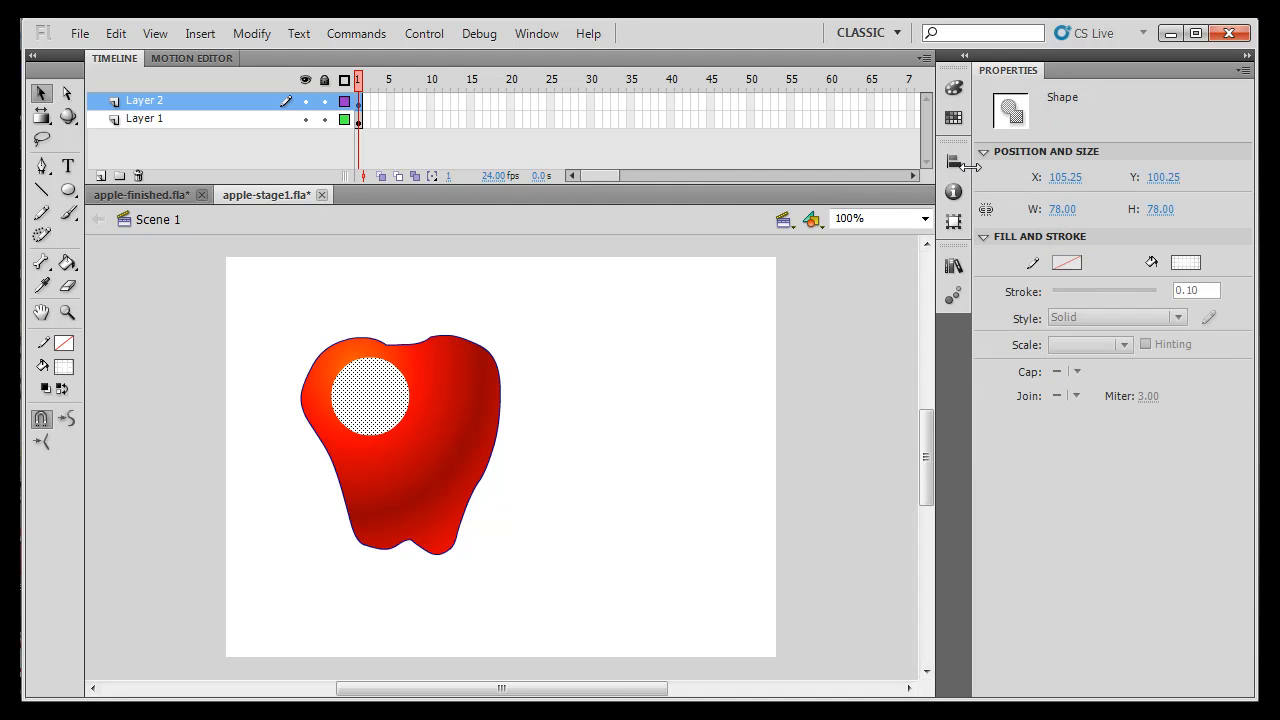
pyautogui.click(958, 92)
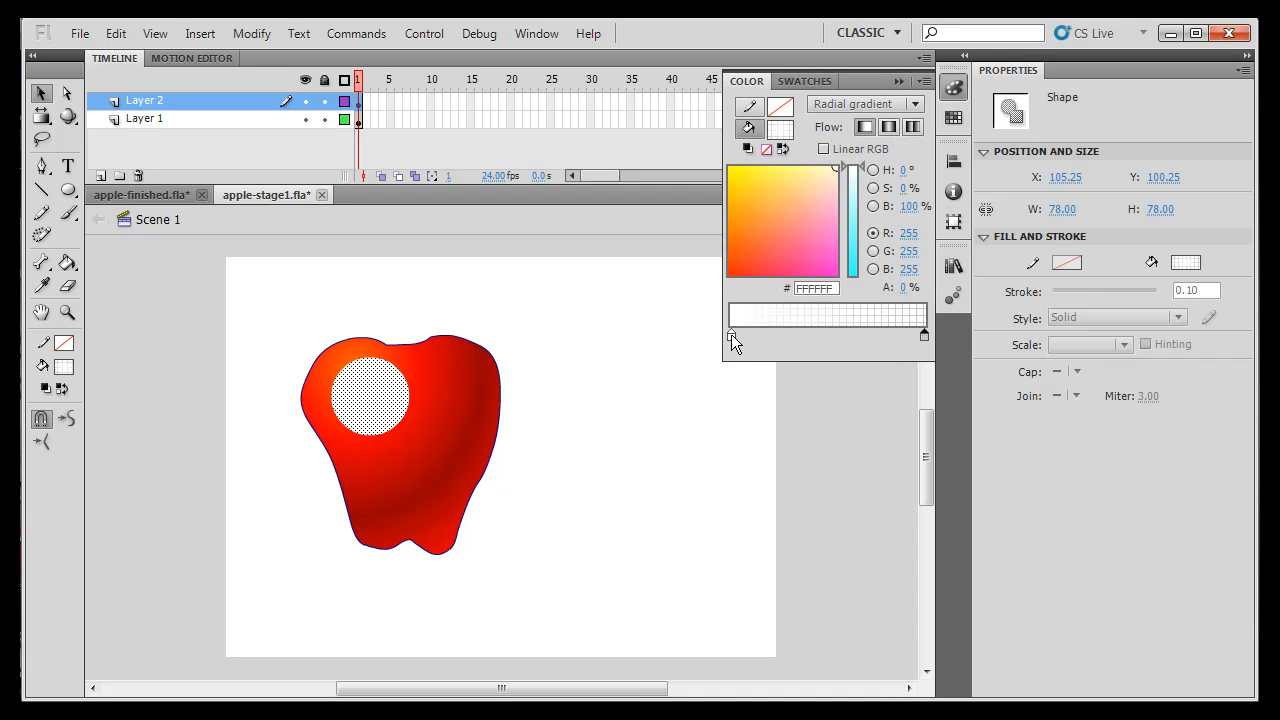
pyautogui.click(730, 336)
pyautogui.moveTo(917, 292); pyautogui.dragTo(884, 297)
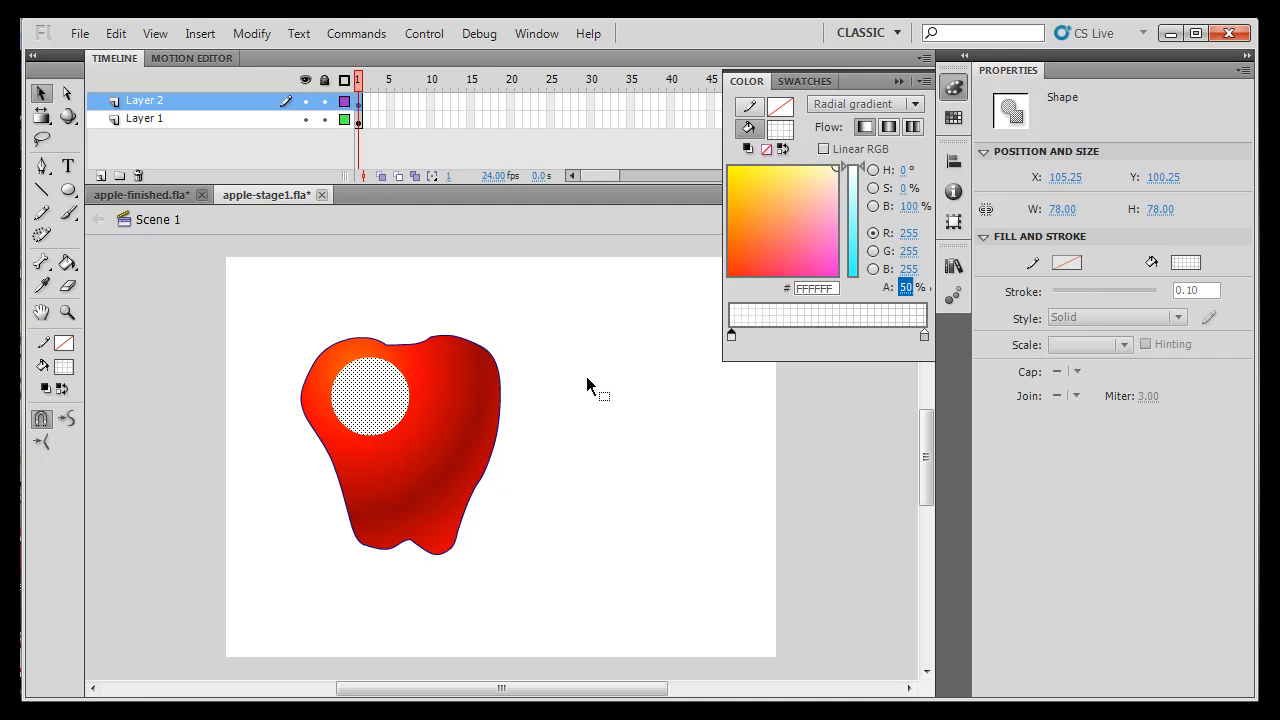
pyautogui.click(41, 95)
pyautogui.click(270, 287)
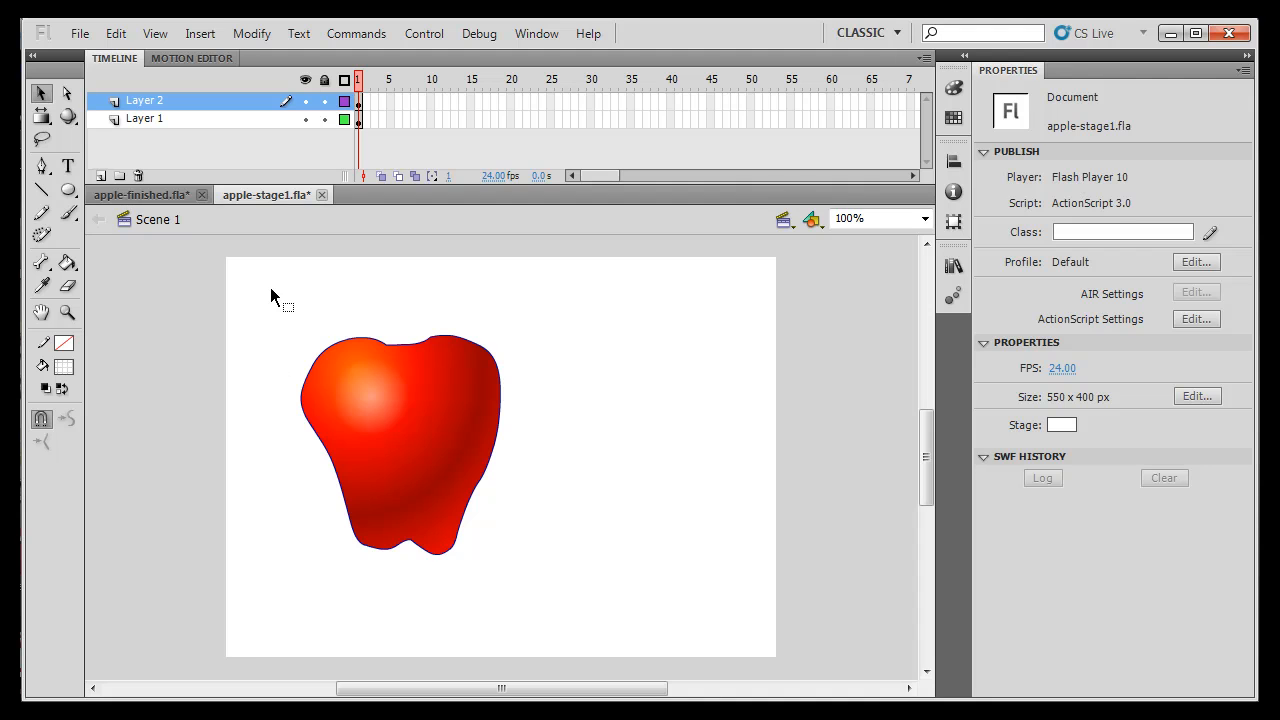
# - Move the highlight circle up and left on the apple, to about X 90, Y 79
pyautogui.click(372, 406)
pyautogui.moveTo(371, 381); pyautogui.dragTo(356, 360)
pyautogui.click(553, 423)
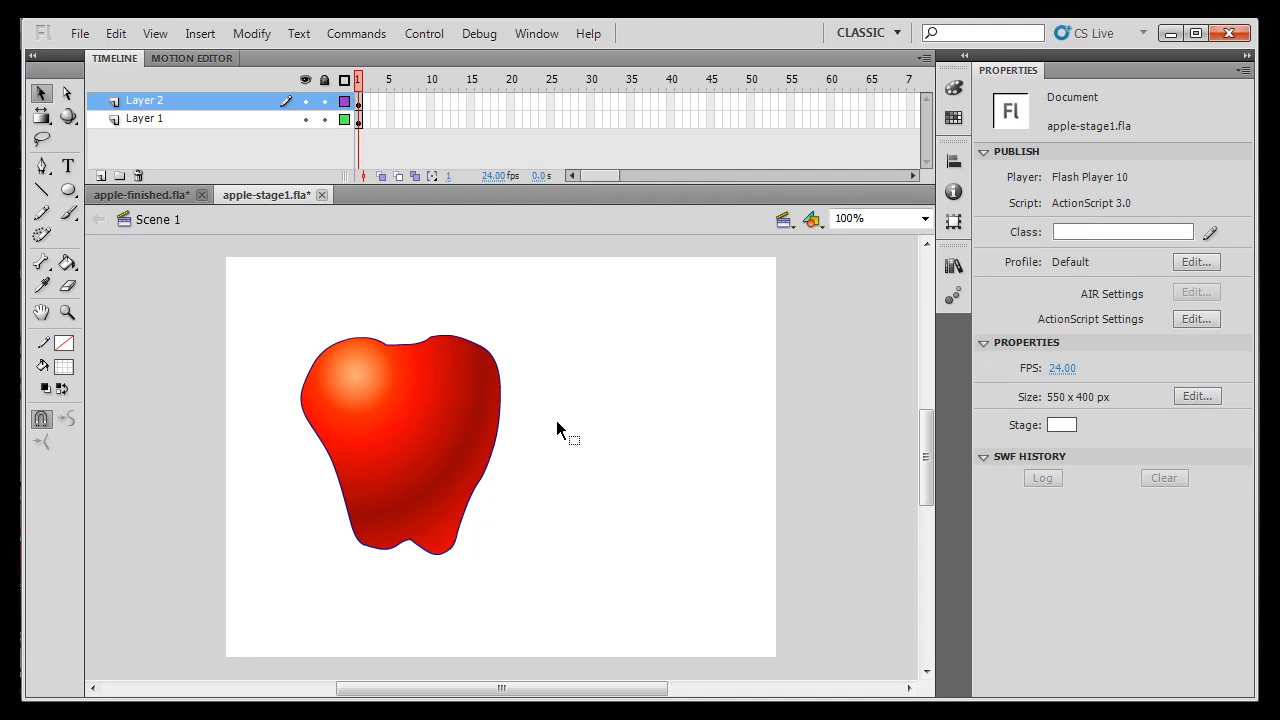
# - Set the highlight circle's inner gradient stop to white (#FFFFFF) with an alpha of about 56%
pyautogui.click(368, 383)
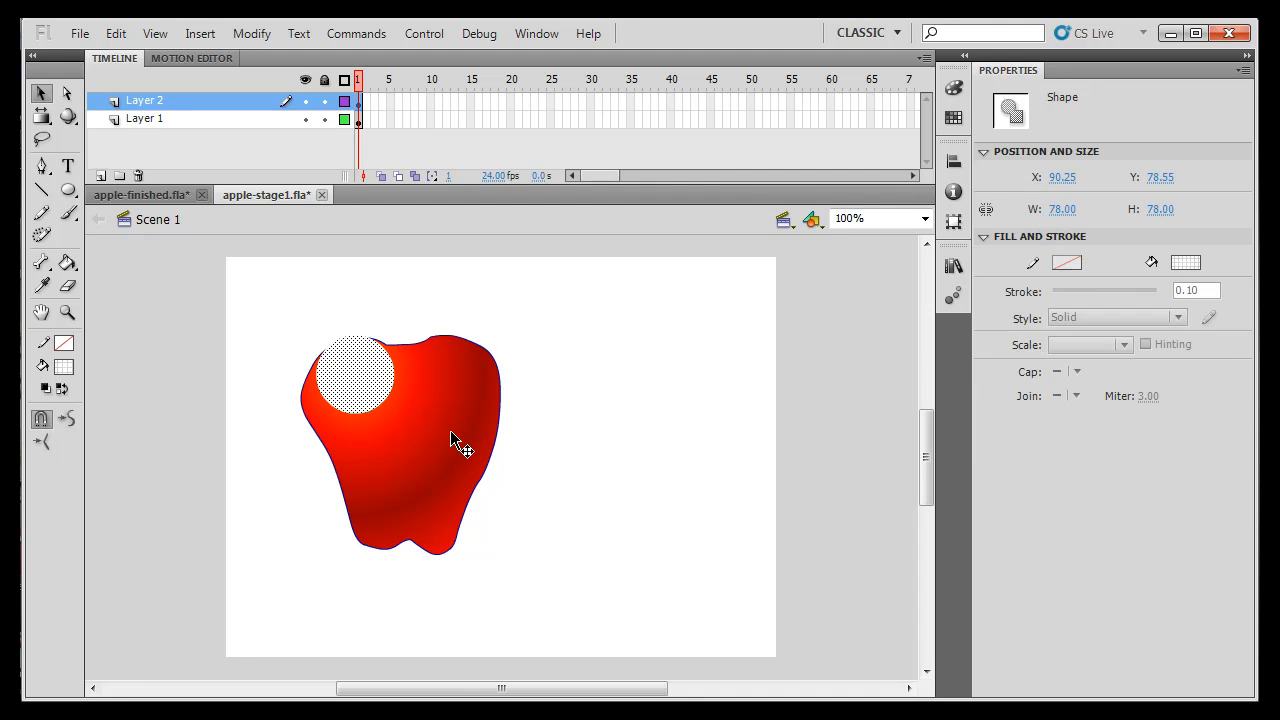
pyautogui.click(953, 95)
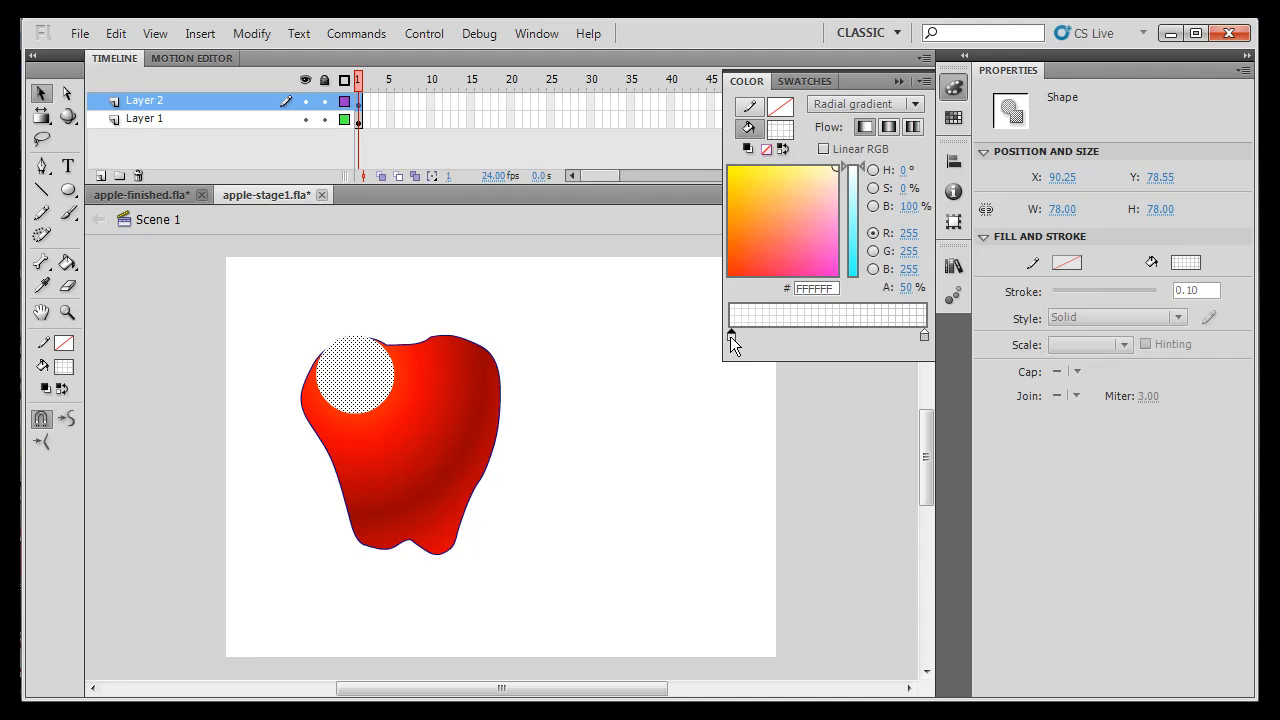
pyautogui.click(730, 336)
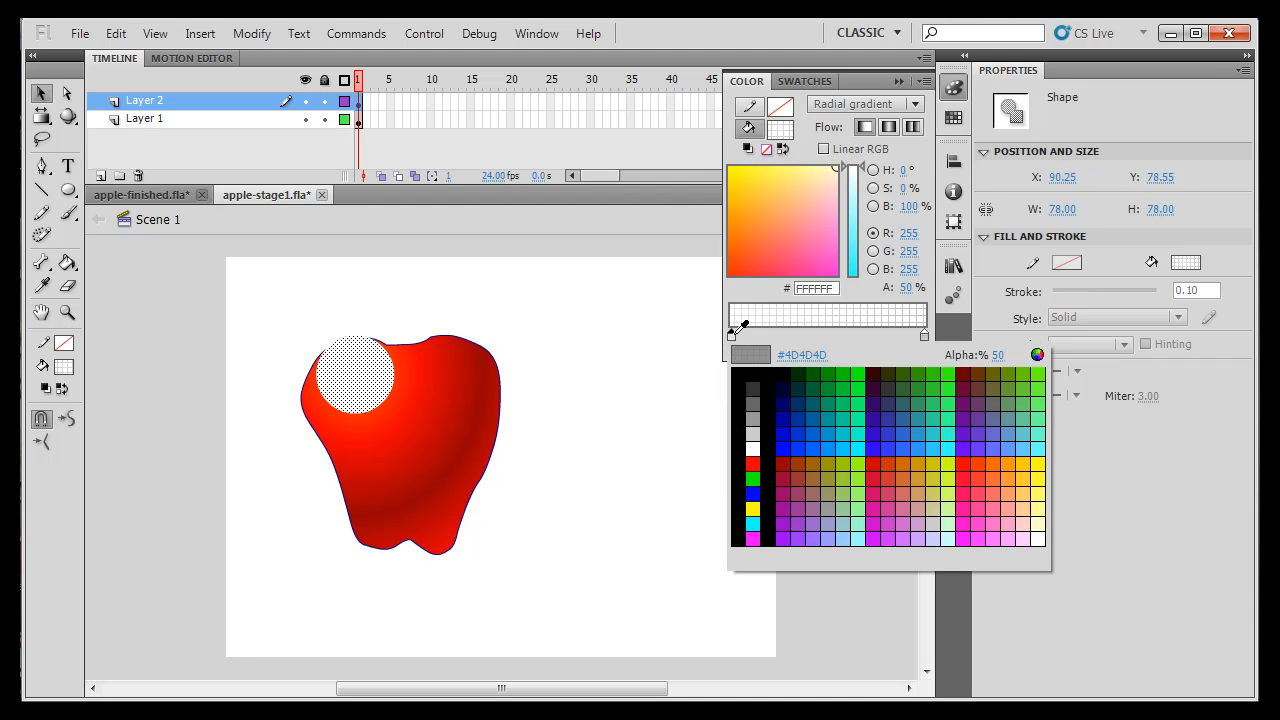
pyautogui.click(732, 334)
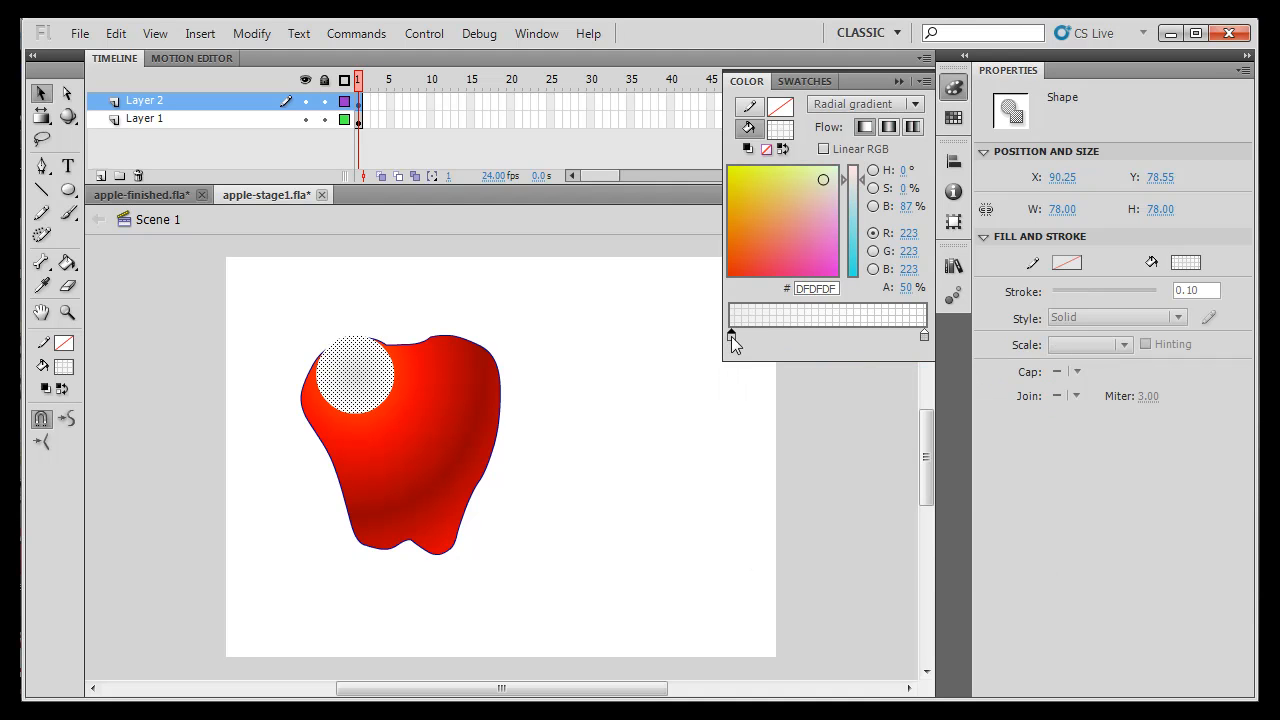
pyautogui.click(732, 336)
pyautogui.click(757, 458)
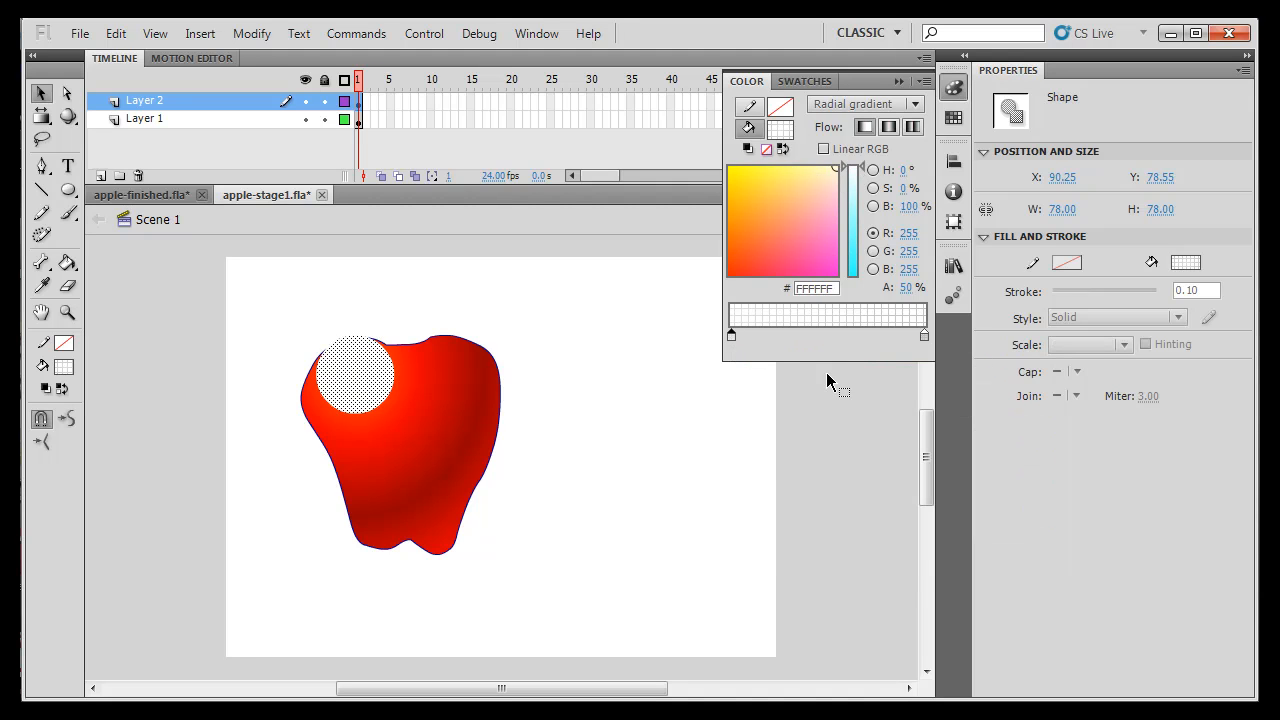
pyautogui.moveTo(905, 288); pyautogui.dragTo(918, 295)
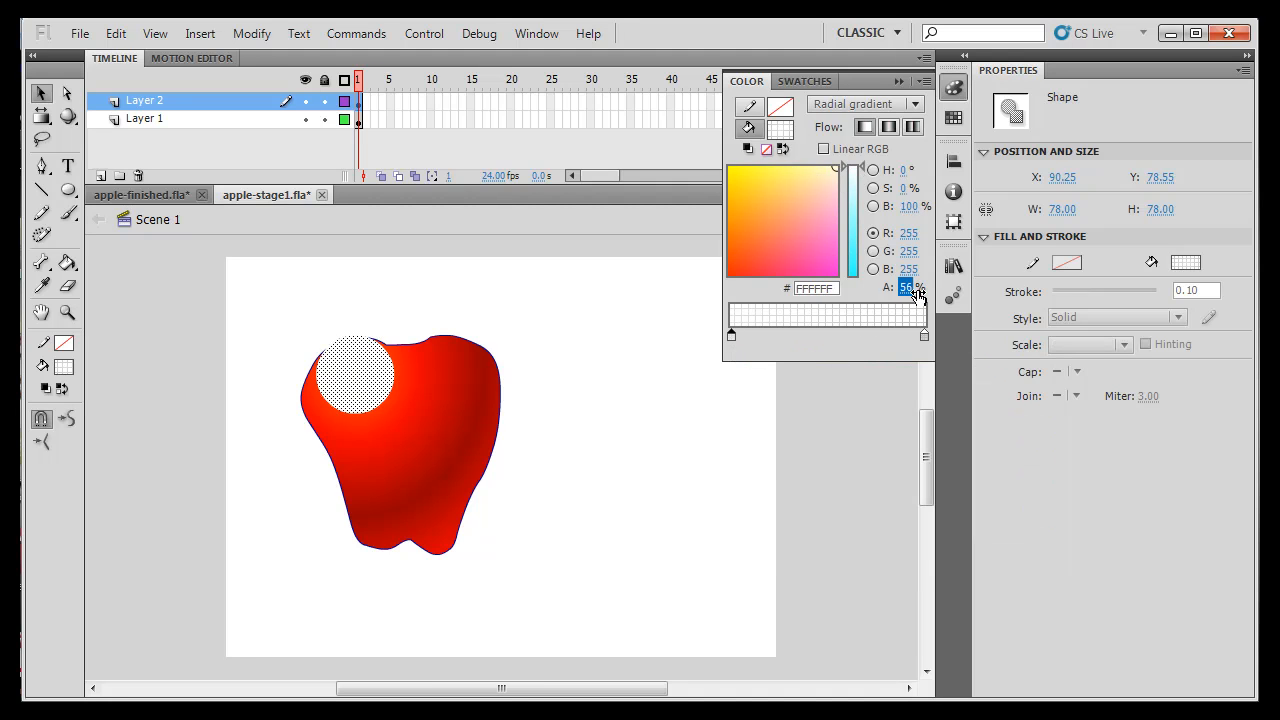
pyautogui.click(530, 463)
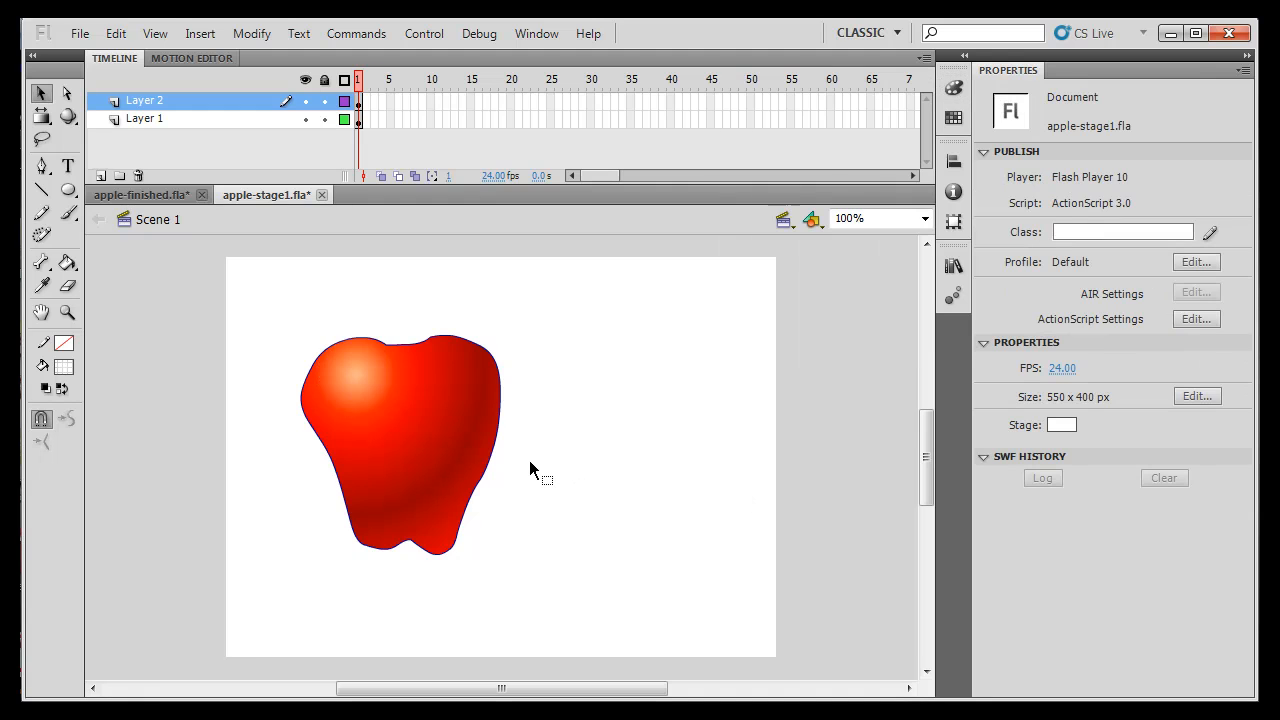
# - Move the highlight circle closer to the apple's upper-left edge, to about X 80, Y 68
pyautogui.click(360, 386)
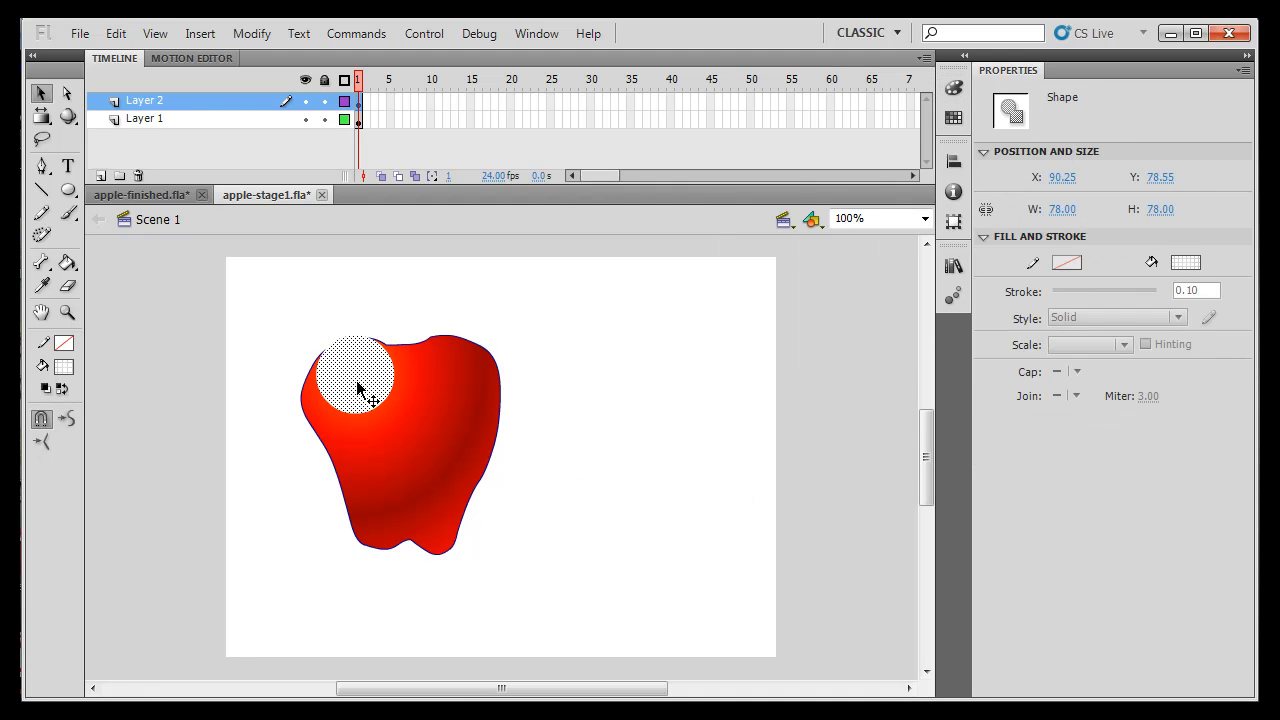
pyautogui.moveTo(358, 388); pyautogui.dragTo(348, 377)
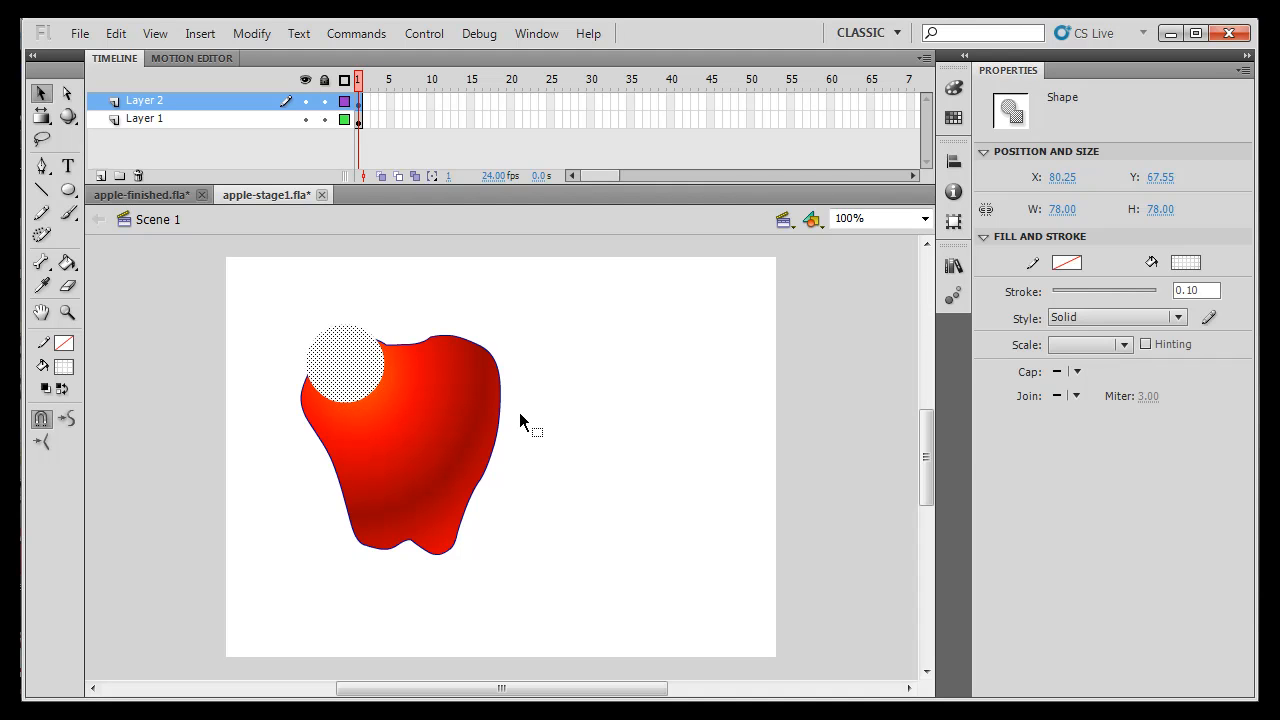
pyautogui.click(563, 453)
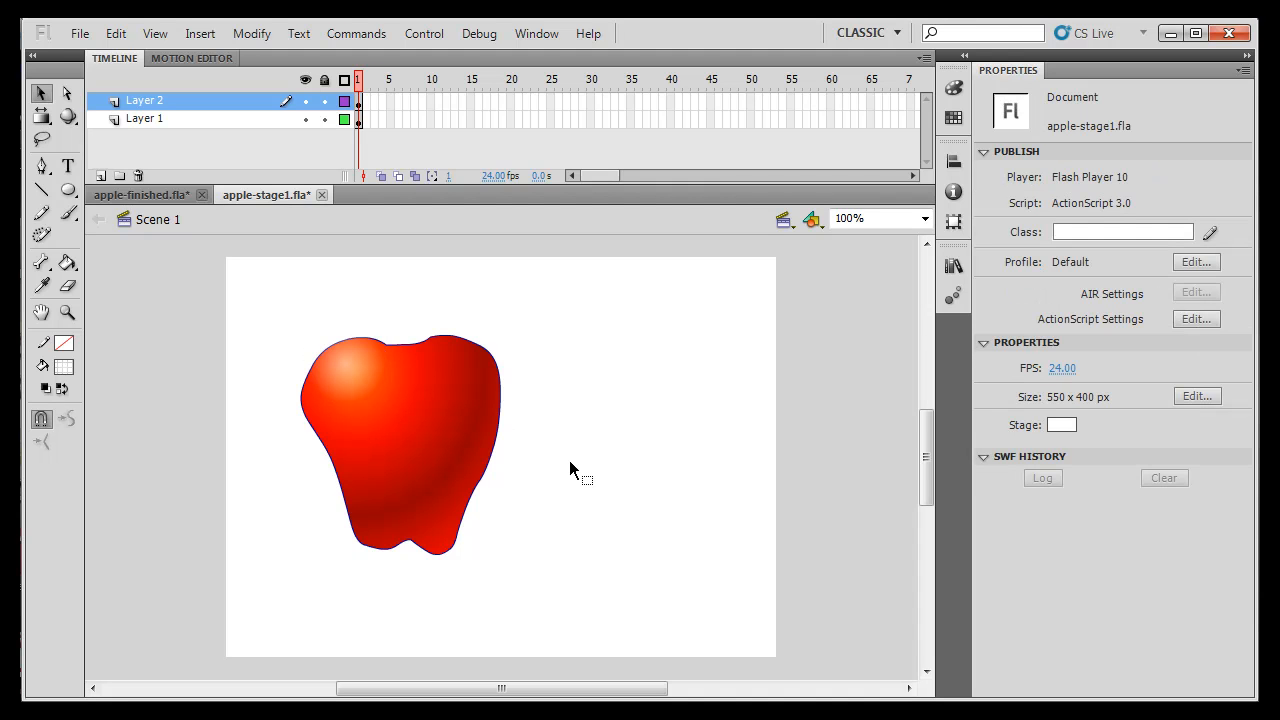
# - Delete the apple's blue outline and set the stroke colour to red (#CC0000)
pyautogui.doubleClick(484, 481)
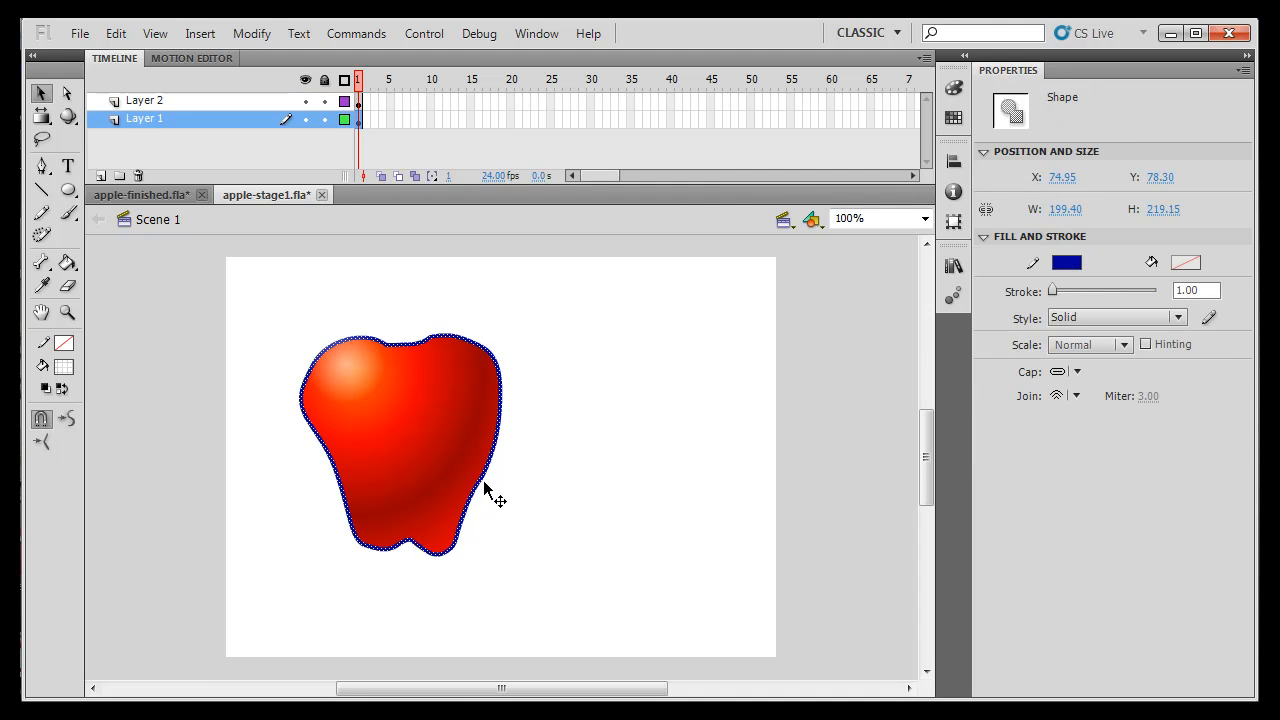
pyautogui.press('Delete')
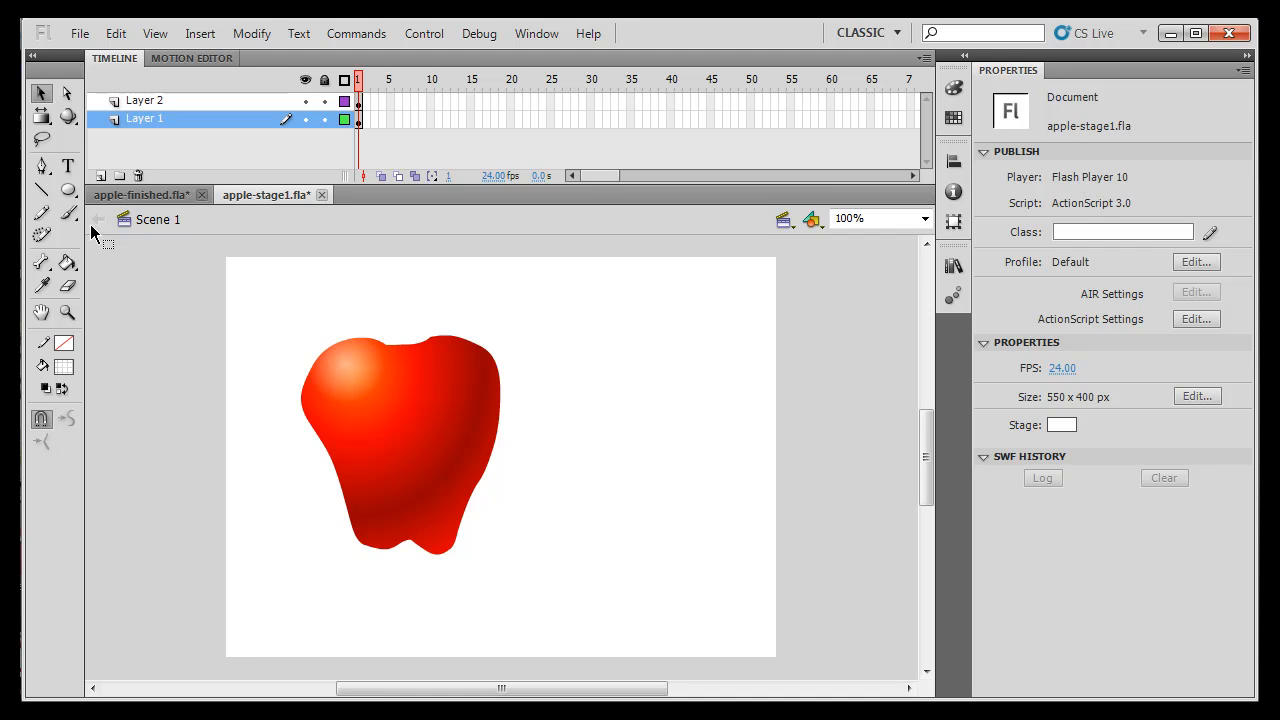
pyautogui.click(65, 344)
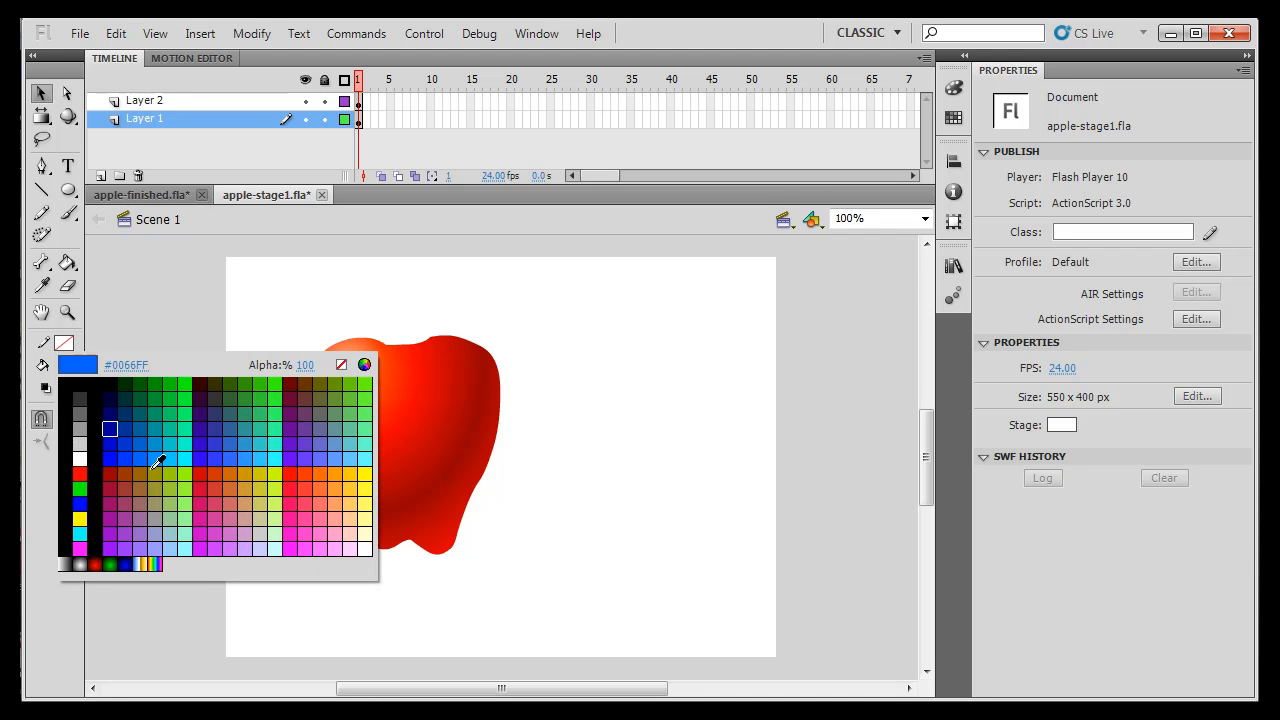
pyautogui.click(209, 471)
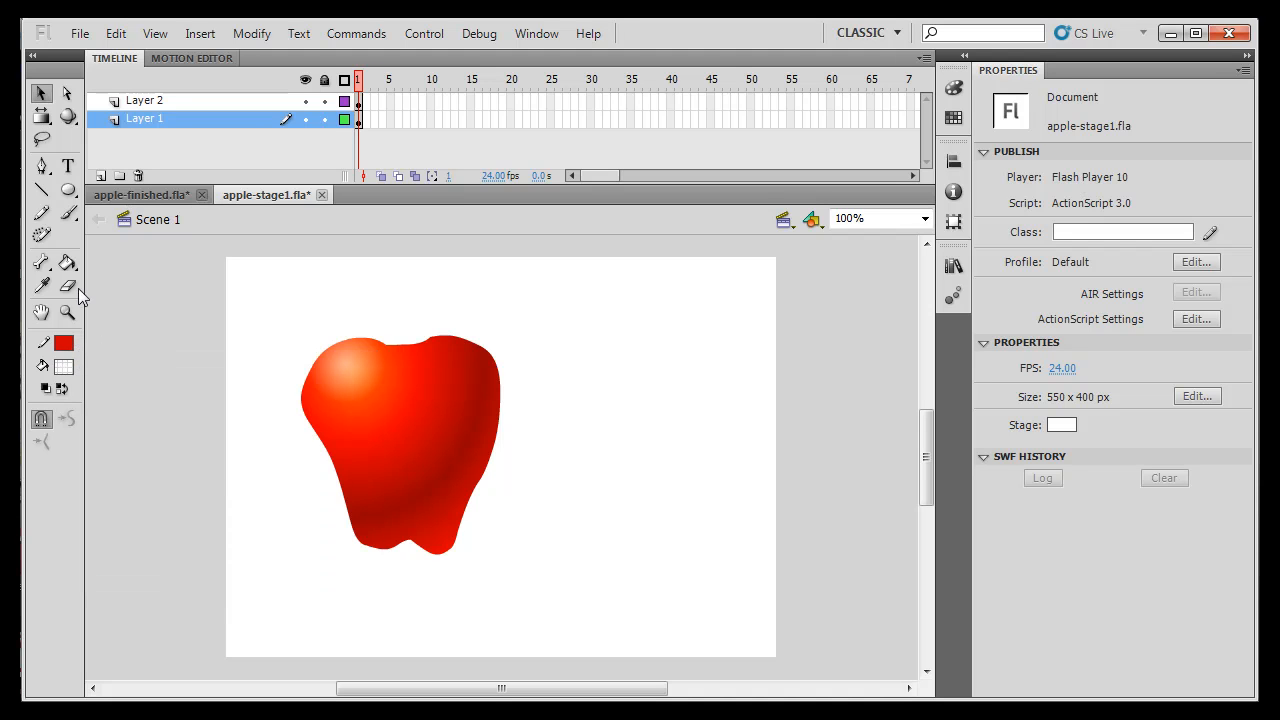
# - Try a red 4.80 outline on the apple with the Ink Bottle tool, and undo it
pyautogui.moveTo(68, 264)
pyautogui.mouseDown()
pyautogui.moveTo(126, 263)
pyautogui.moveTo(144, 288)
pyautogui.mouseUp()
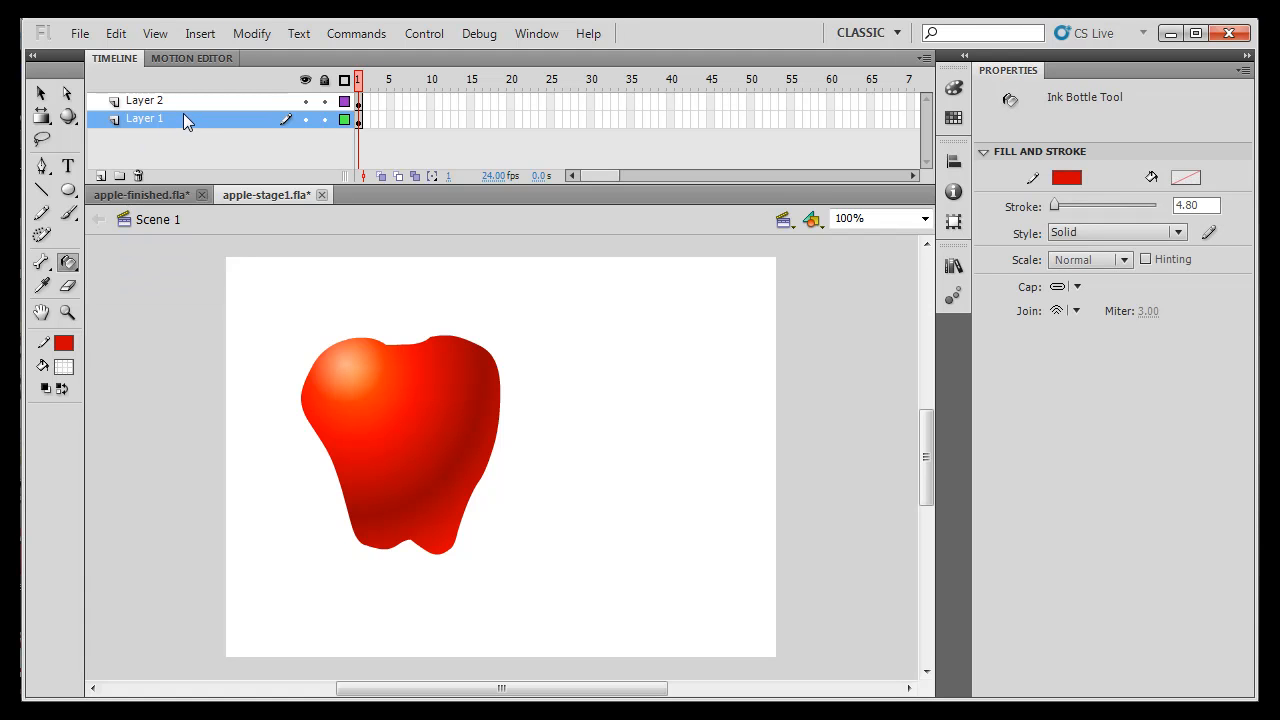
pyautogui.click(503, 388)
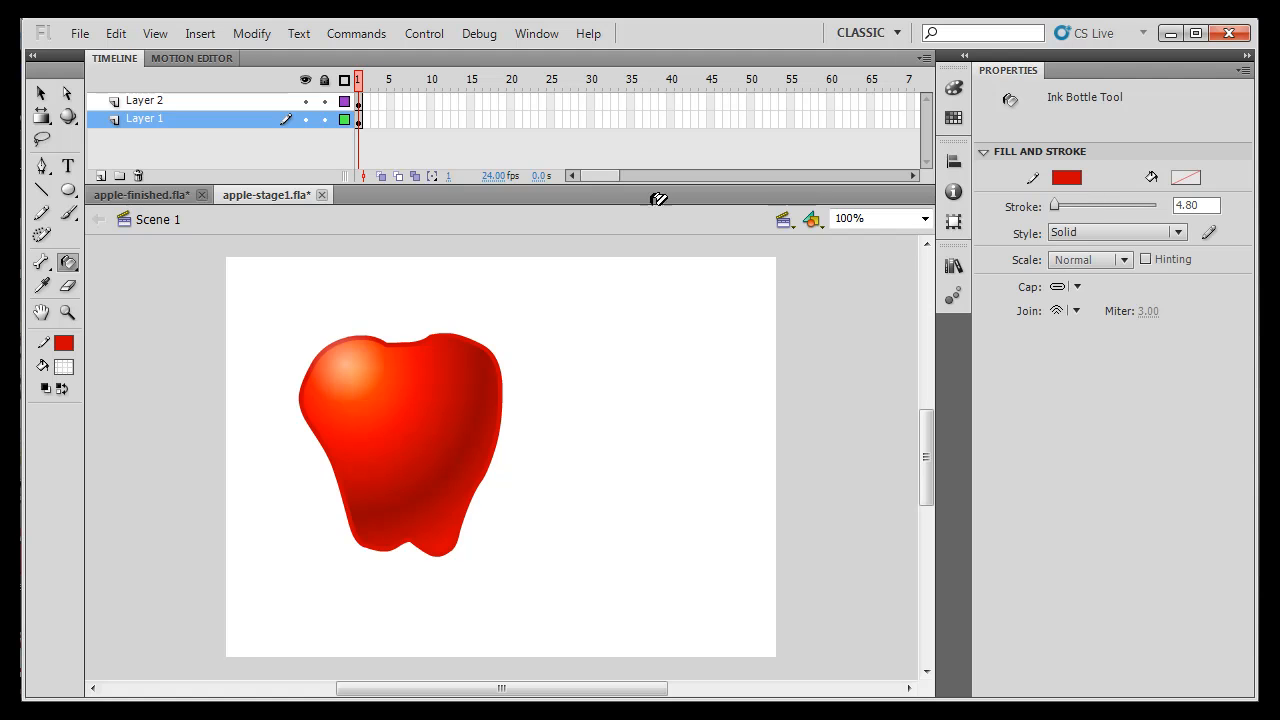
pyautogui.hotkey('ctrl', 'z')
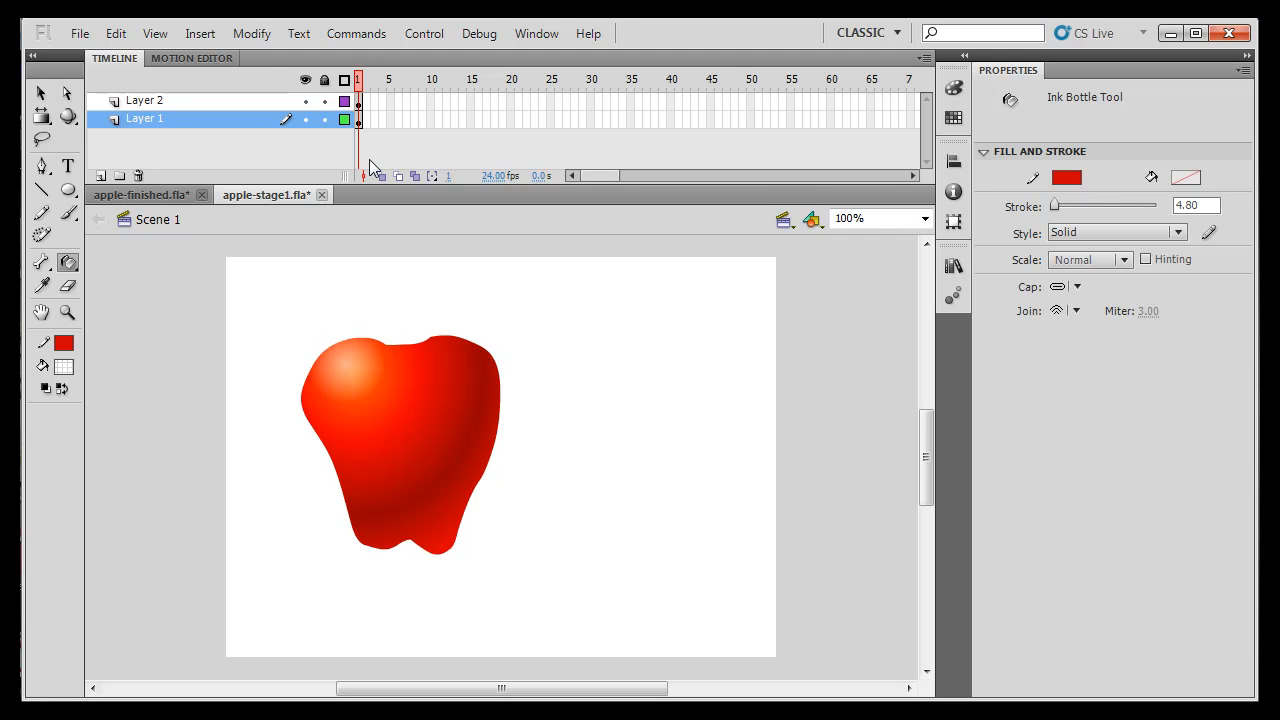
# - Set the Ink Bottle stroke size to 1 and apply the red outline to the apple's edge
pyautogui.click(1206, 205)
pyautogui.write('1')
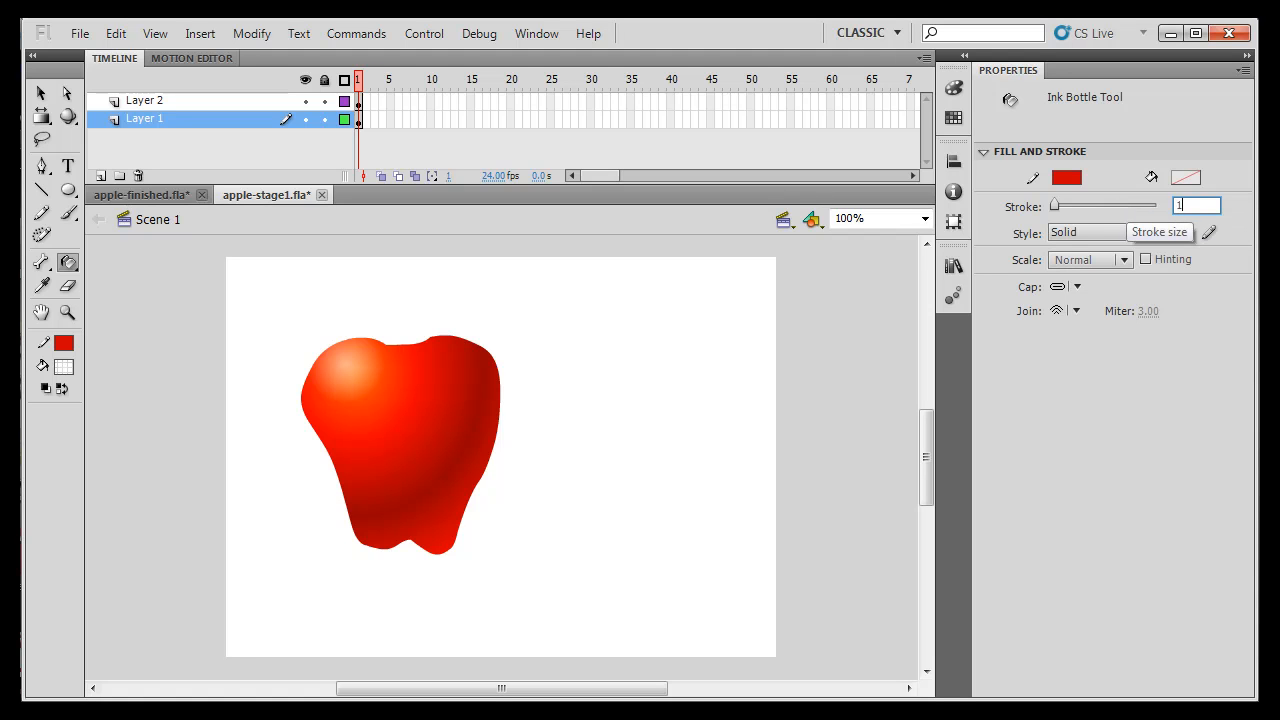
pyautogui.moveTo(1055, 203)
pyautogui.mouseDown()
pyautogui.moveTo(1014, 211)
pyautogui.moveTo(1035, 210)
pyautogui.mouseUp()
pyautogui.click(1196, 205)
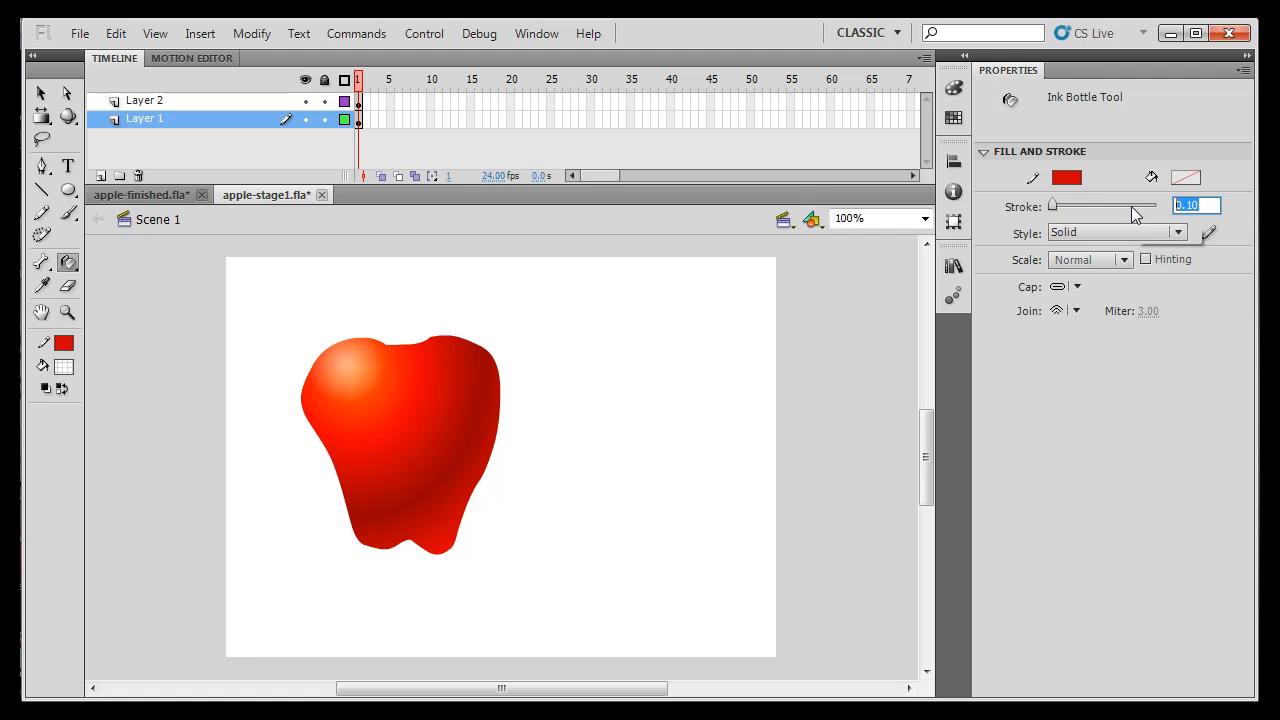
pyautogui.write('1')
pyautogui.press('Return')
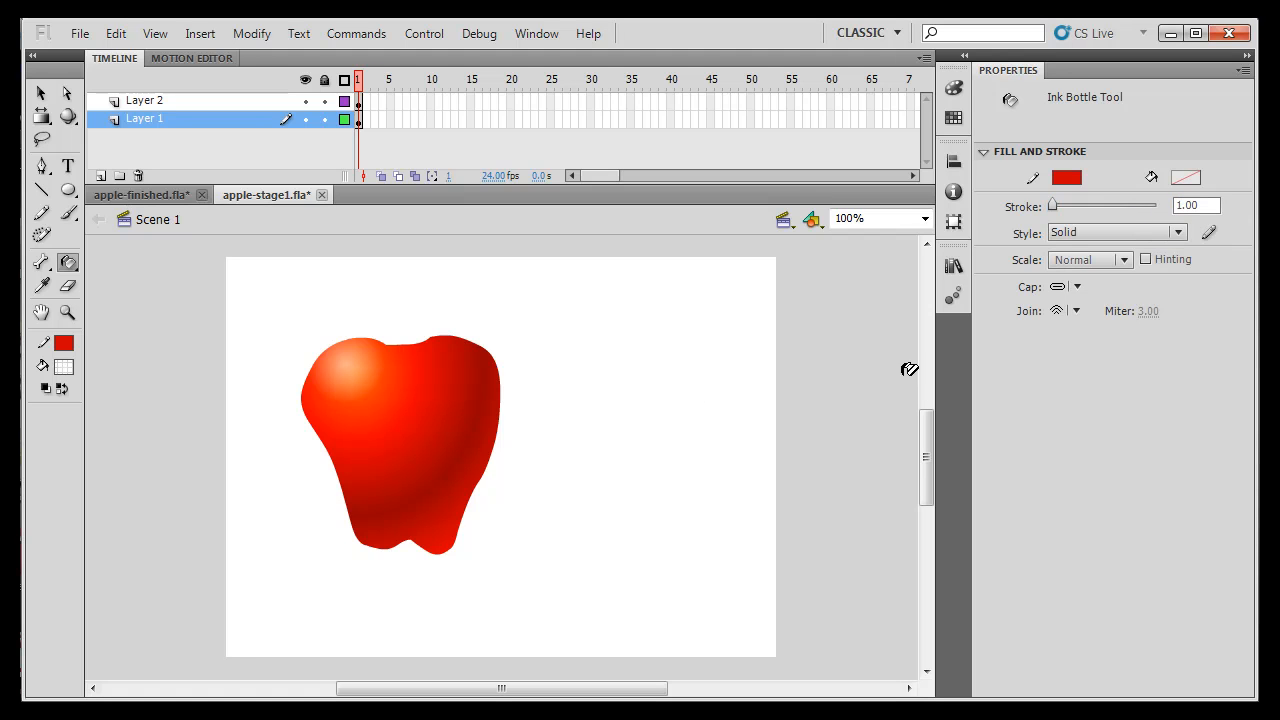
pyautogui.click(503, 419)
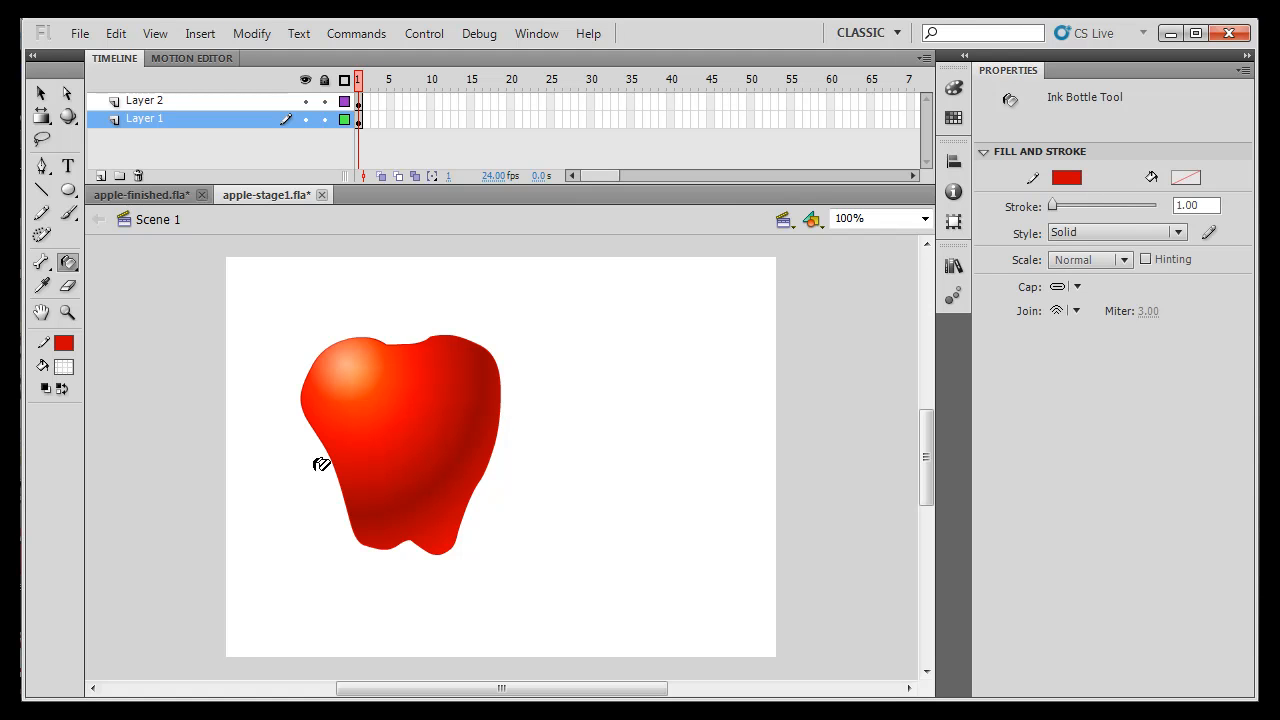
# - Set the stroke colour to a custom darker red with Red 159, Green 0, Blue 0
pyautogui.click(66, 345)
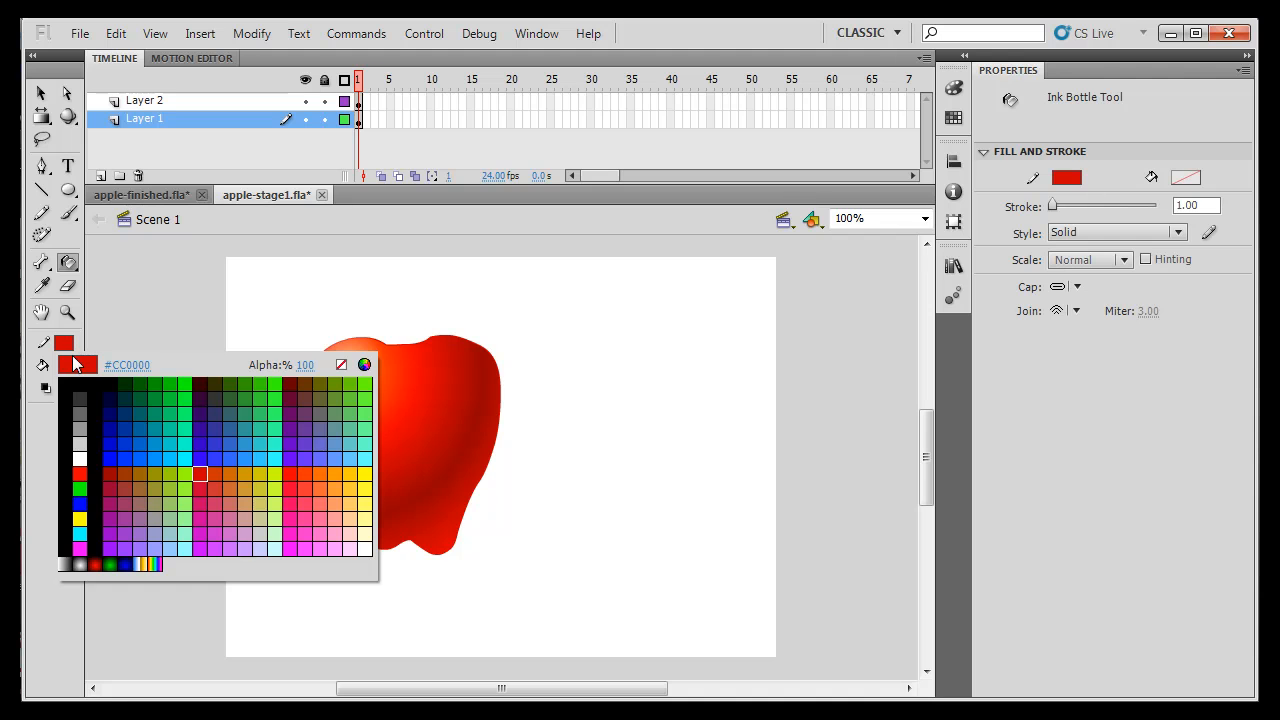
pyautogui.click(78, 371)
pyautogui.click(68, 344)
pyautogui.click(68, 343)
pyautogui.click(70, 342)
pyautogui.click(366, 363)
pyautogui.moveTo(856, 342); pyautogui.dragTo(856, 366)
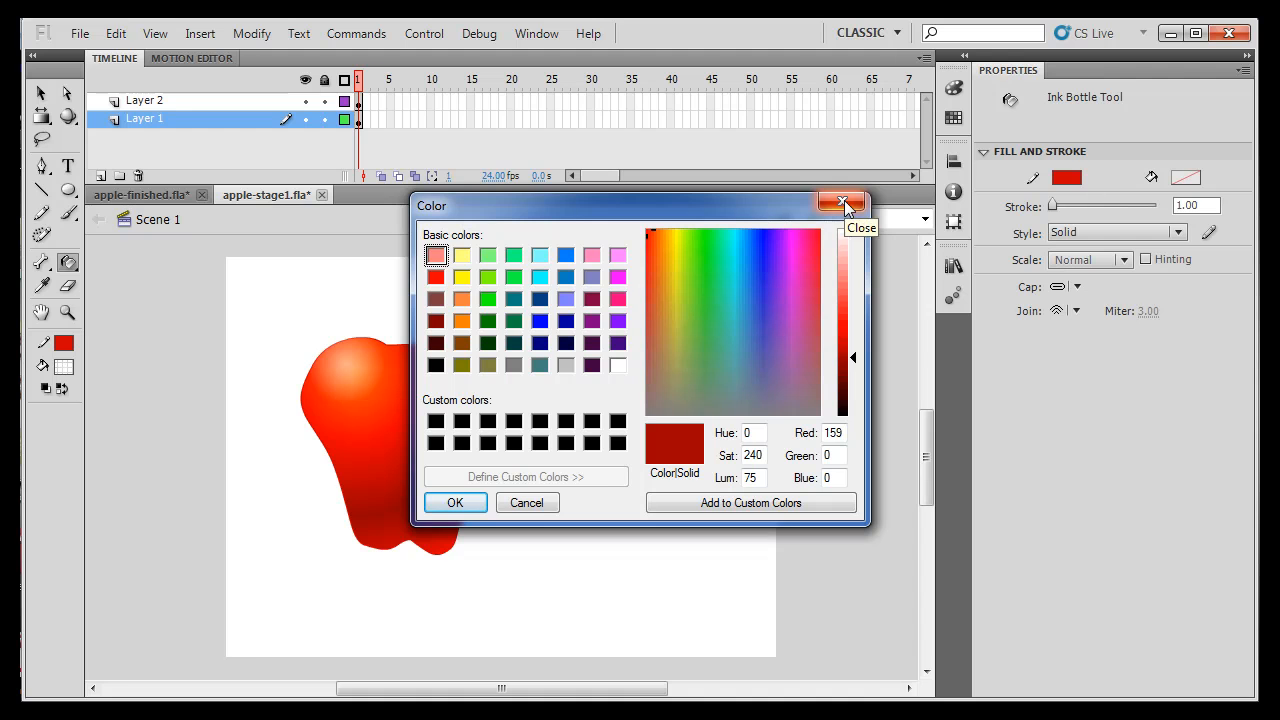
pyautogui.click(450, 503)
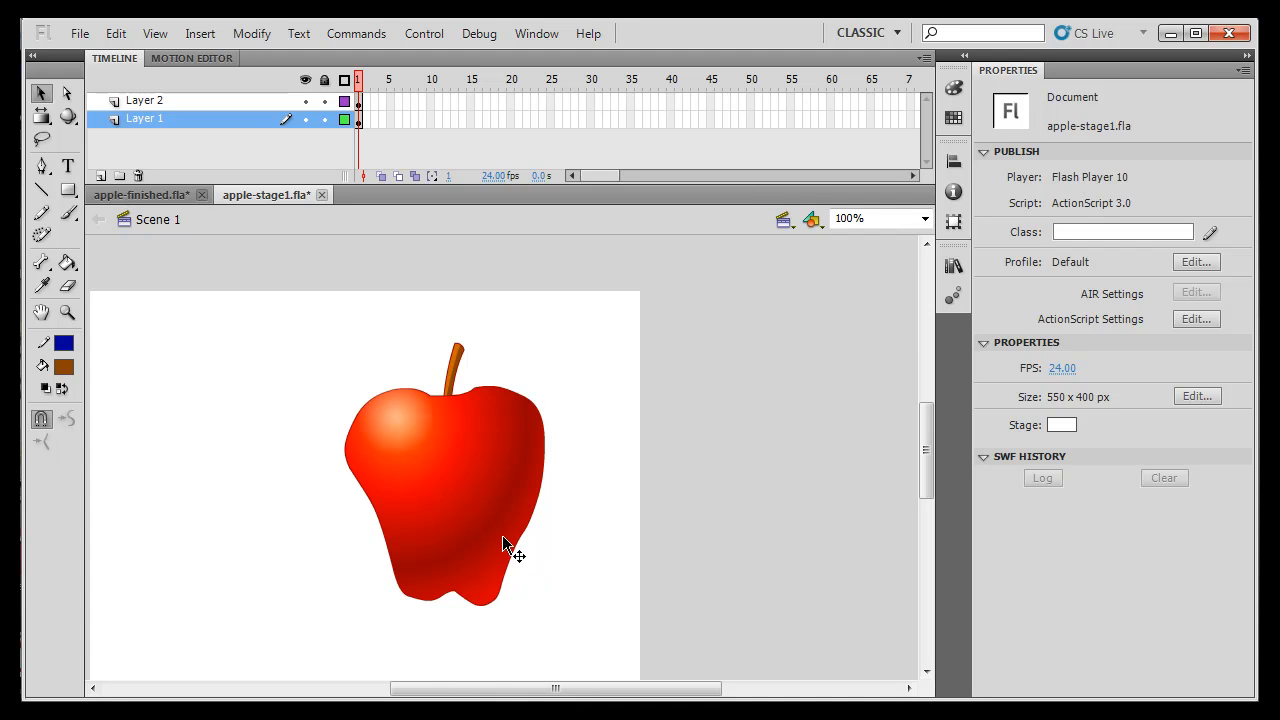
# - Try to move a copy of the apple's red fill off to the side of the stage, and undo the moves
pyautogui.click(526, 480)
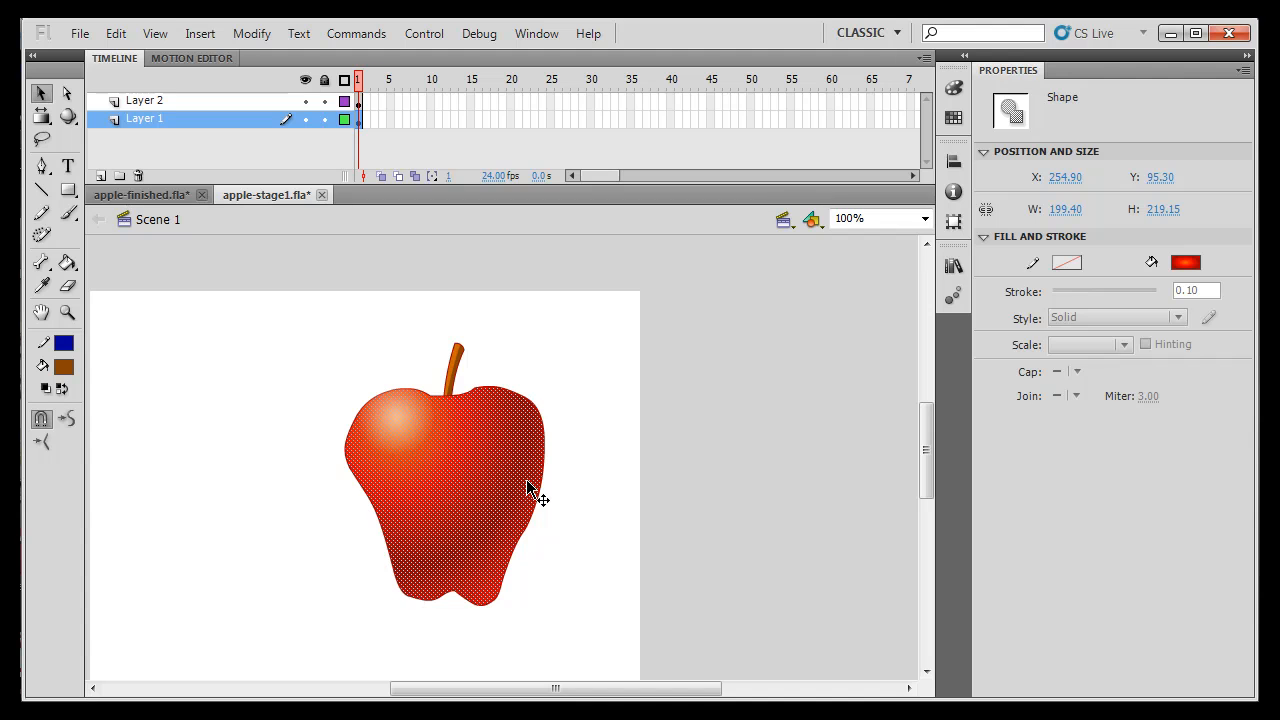
pyautogui.moveTo(526, 479); pyautogui.dragTo(726, 440)
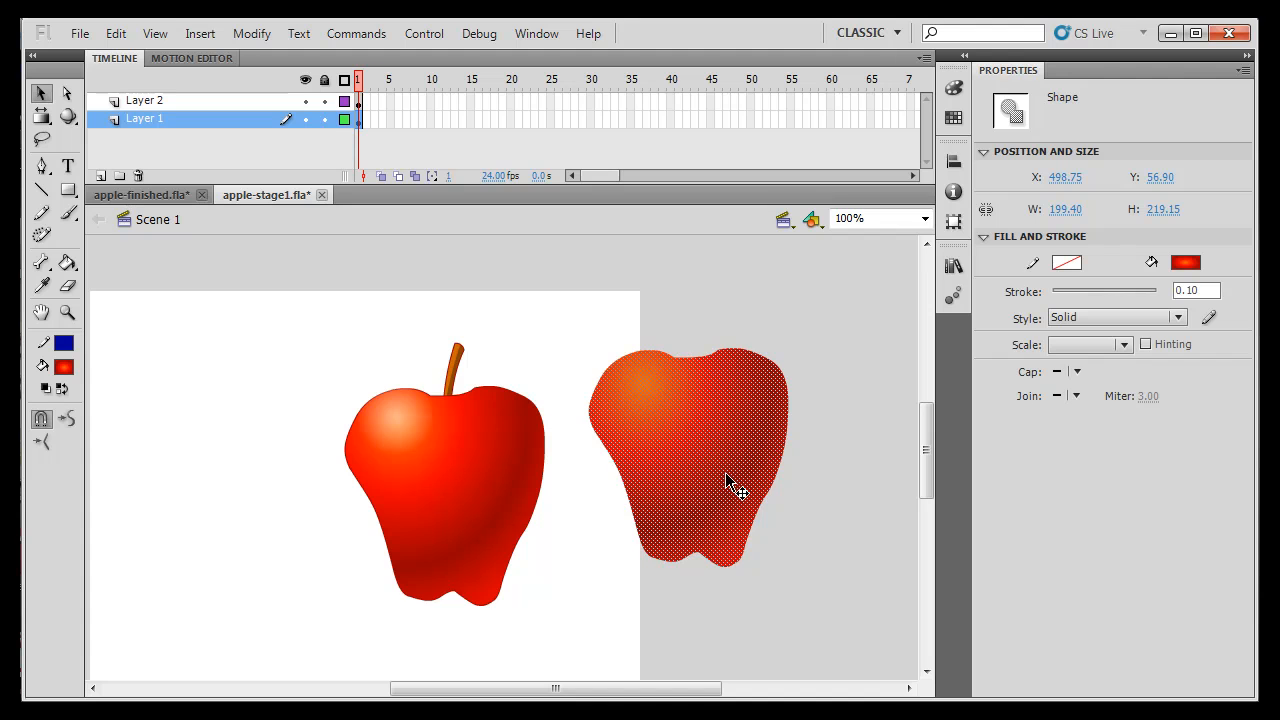
pyautogui.hotkey('ctrl', 'z')
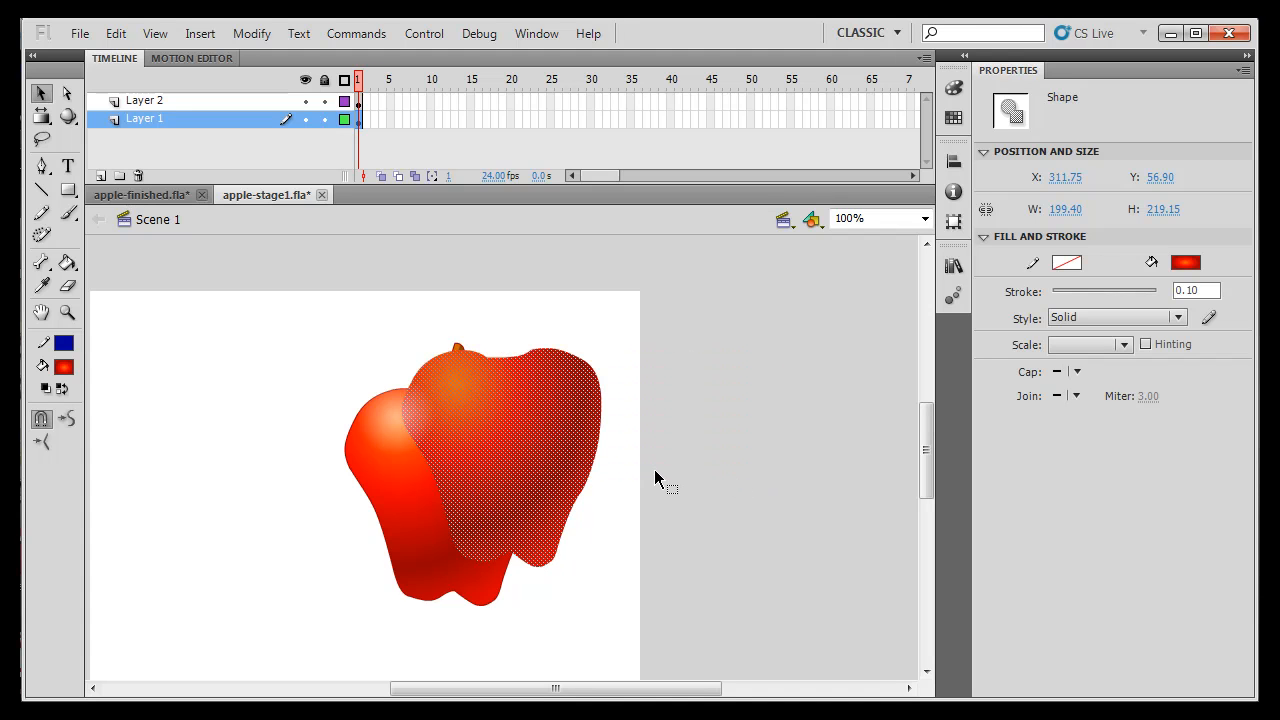
pyautogui.hotkey('ctrl', 'z')
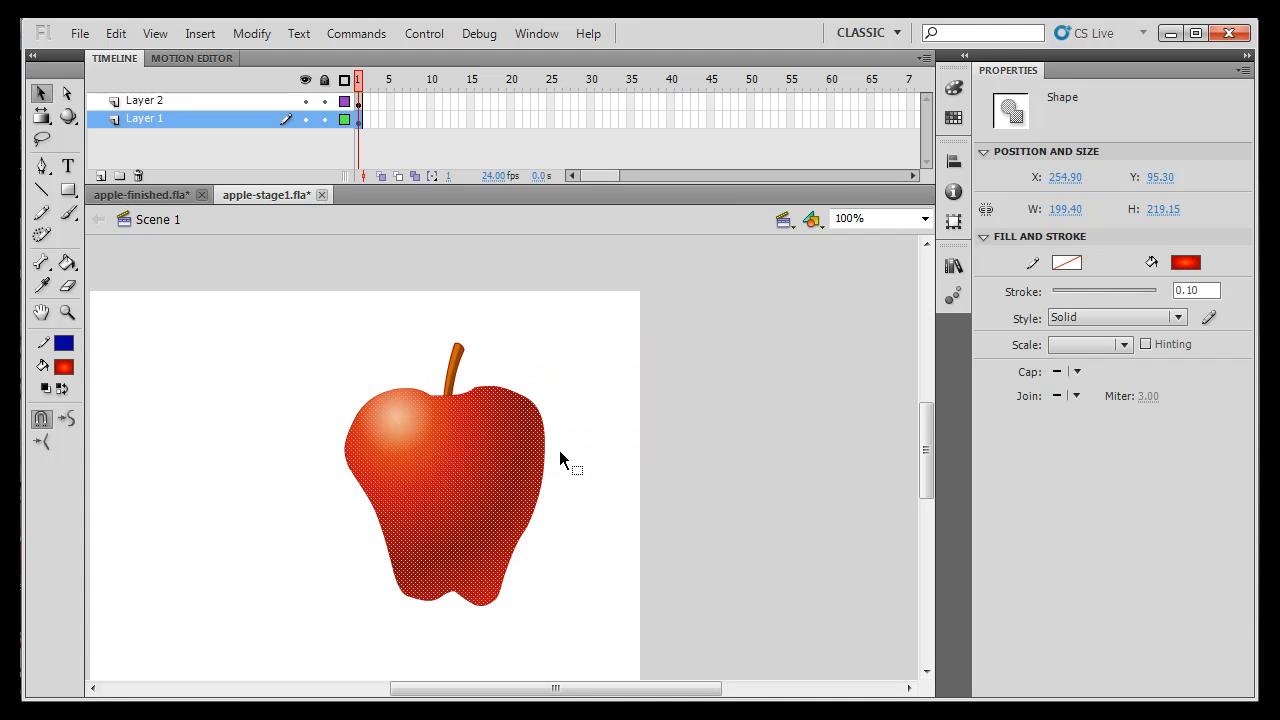
# - Add a new layer between Layer 2 and Layer 1
pyautogui.click(100, 176)
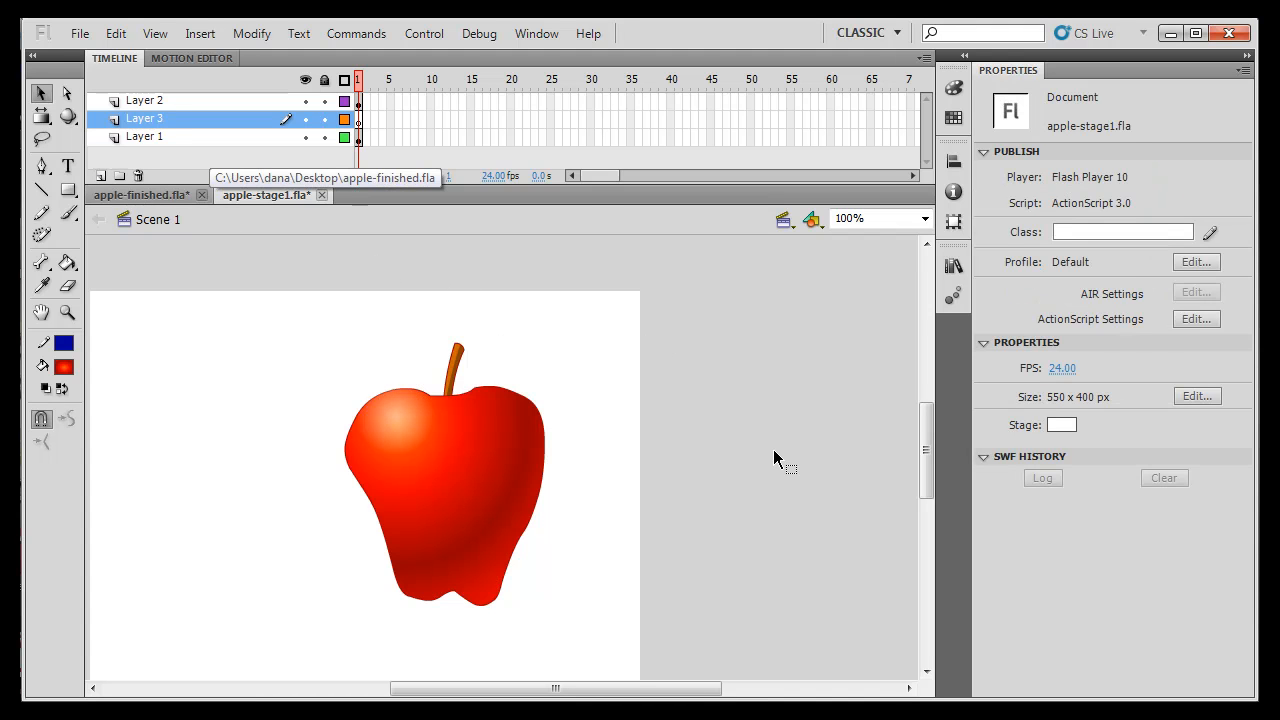
# - Paste the copied apple fill onto Layer 3, recolour it solid black and place it just to the right of the apple
pyautogui.hotkey('ctrl', 'v')
pyautogui.moveTo(570, 439); pyautogui.dragTo(813, 422)
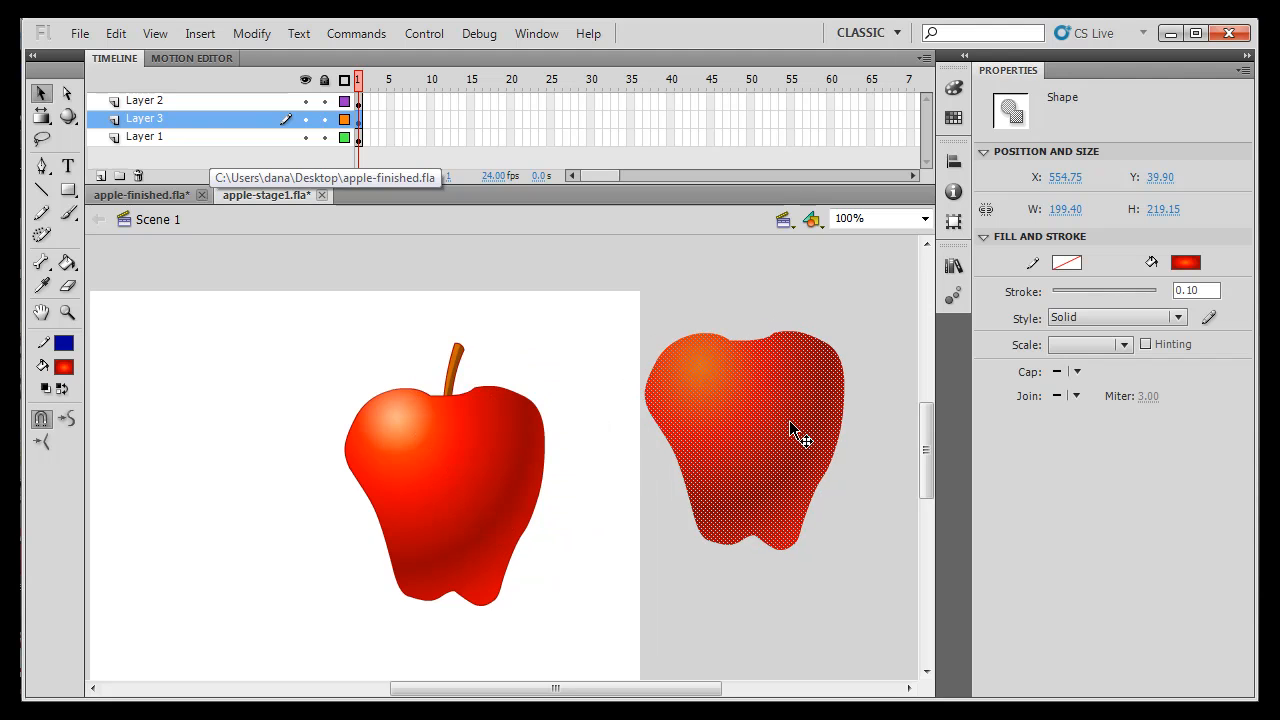
pyautogui.click(64, 367)
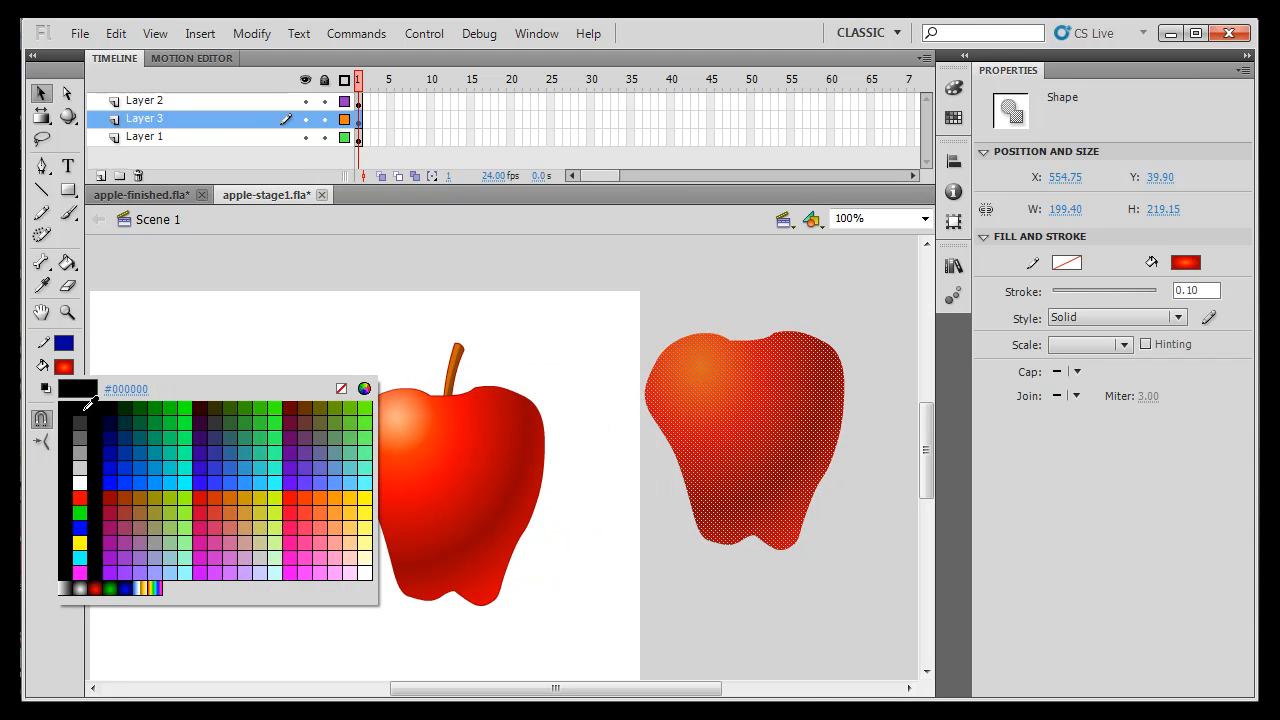
pyautogui.click(83, 410)
pyautogui.moveTo(736, 412); pyautogui.dragTo(697, 473)
pyautogui.click(827, 518)
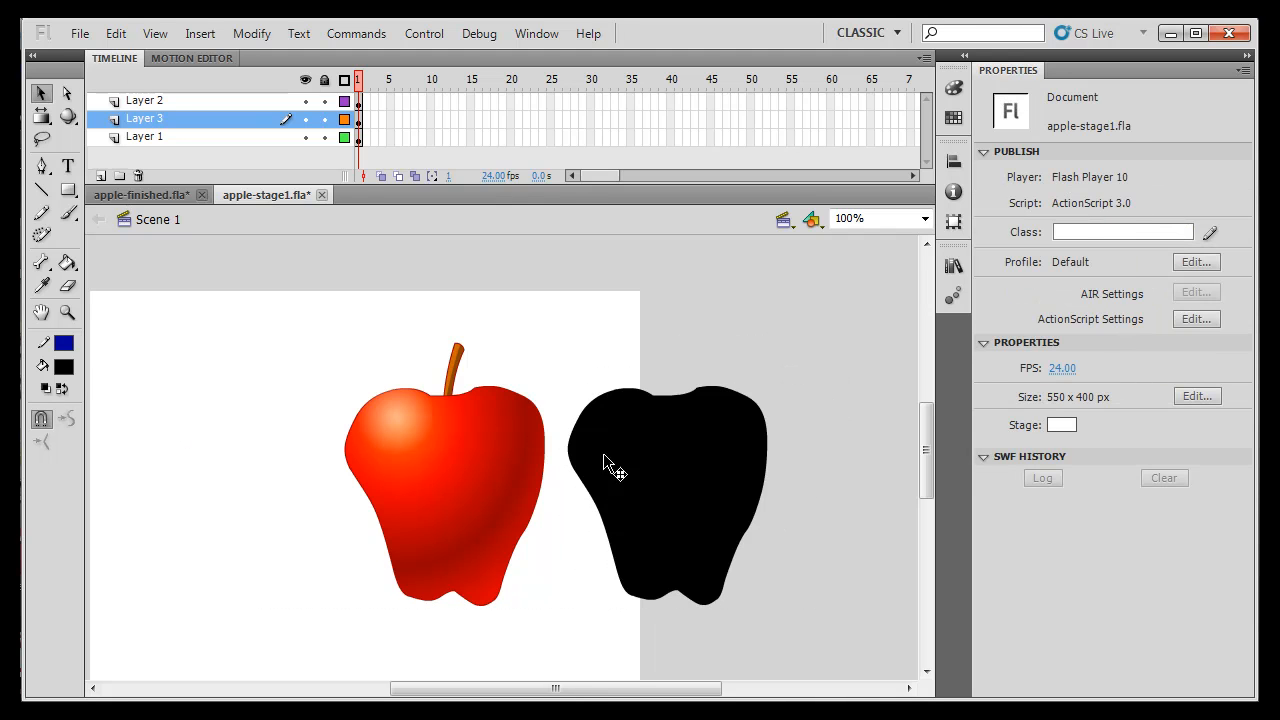
# - Skew the black apple copy to the right and flatten it into a slanted shadow about 92 px high with Free Transform
pyautogui.click(683, 455)
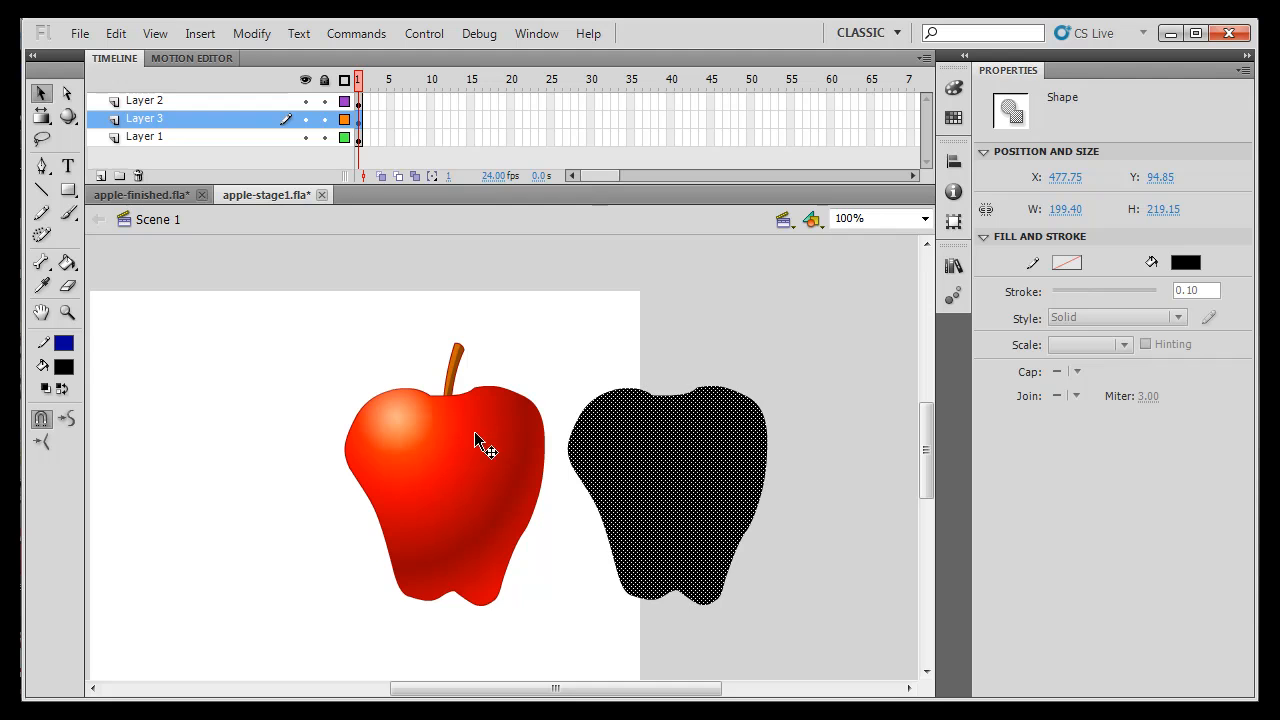
pyautogui.click(41, 116)
pyautogui.click(117, 118)
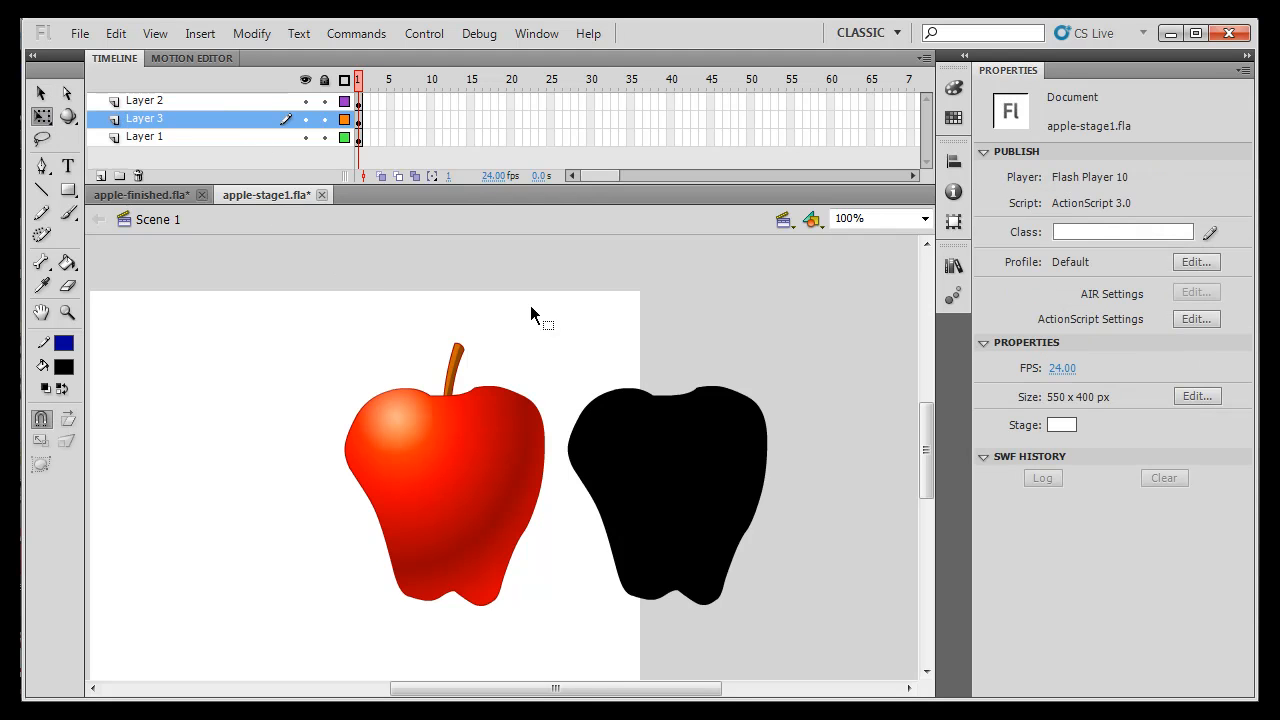
pyautogui.click(702, 459)
pyautogui.moveTo(667, 389); pyautogui.dragTo(852, 506)
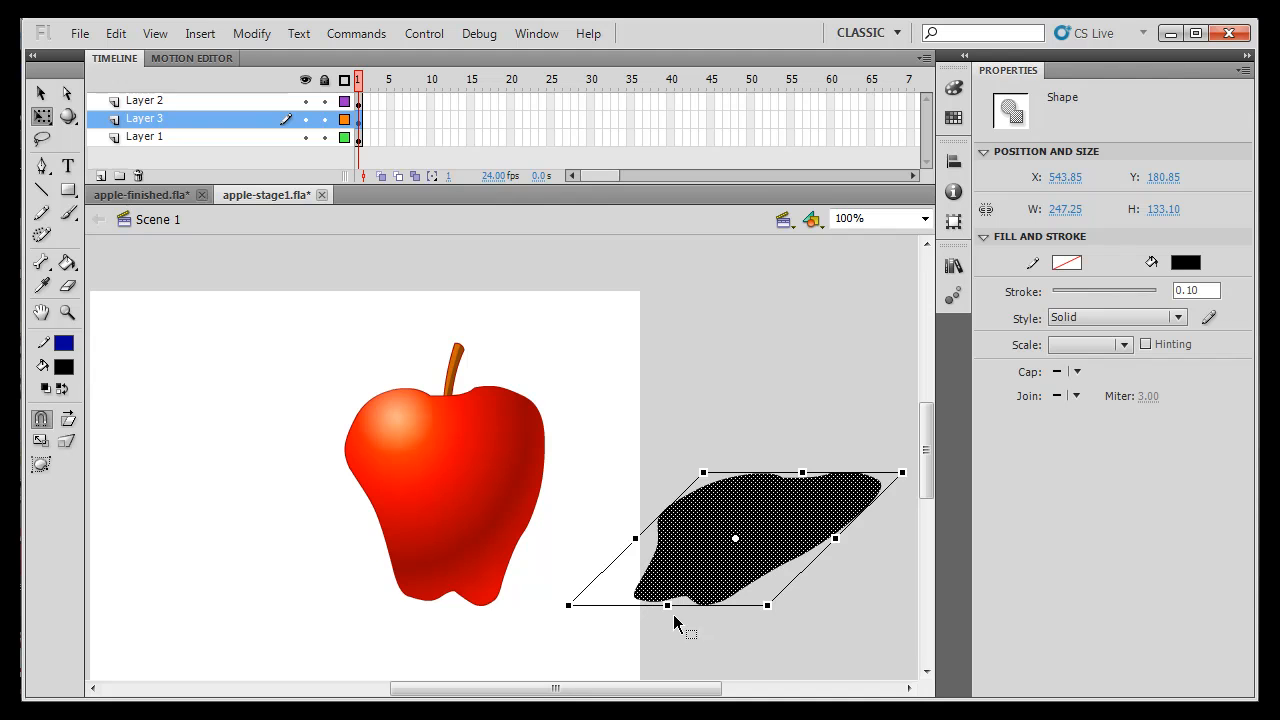
pyautogui.moveTo(674, 605); pyautogui.dragTo(676, 564)
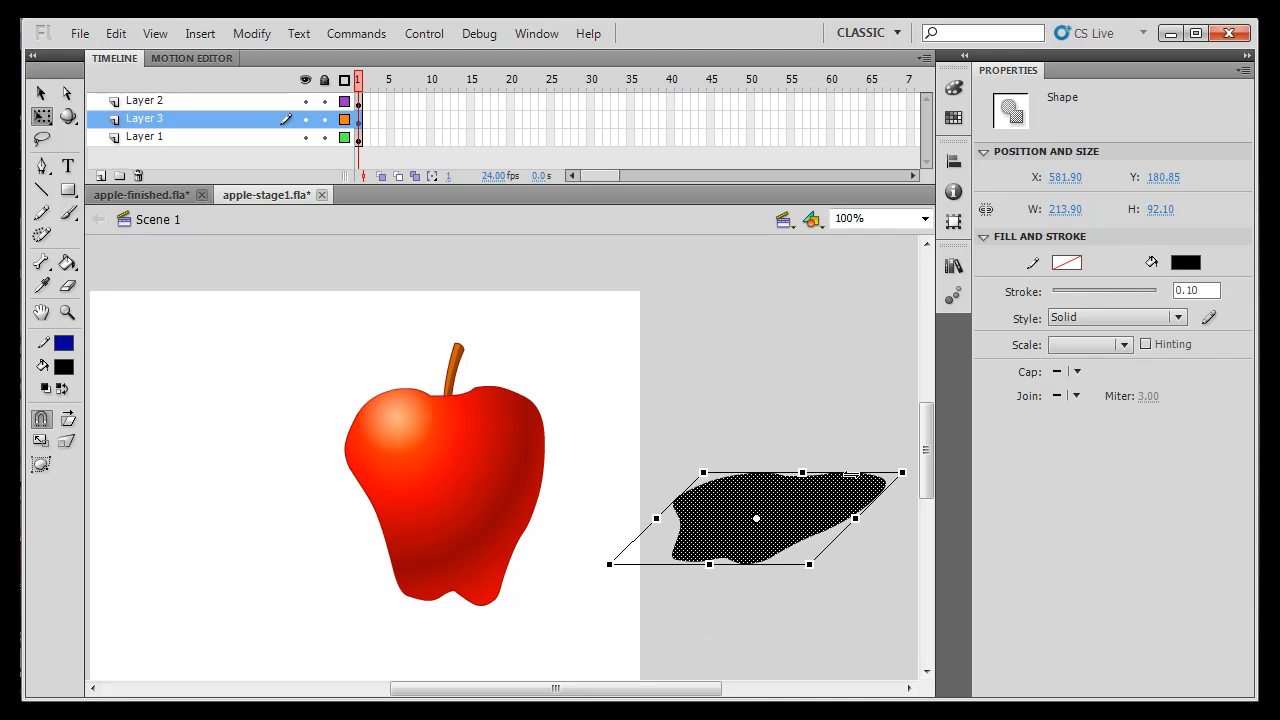
# - Move the black shadow to the apple's base and stretch and flatten it to about 242 by 70 px, nudging it into alignment
pyautogui.moveTo(852, 506); pyautogui.dragTo(586, 543)
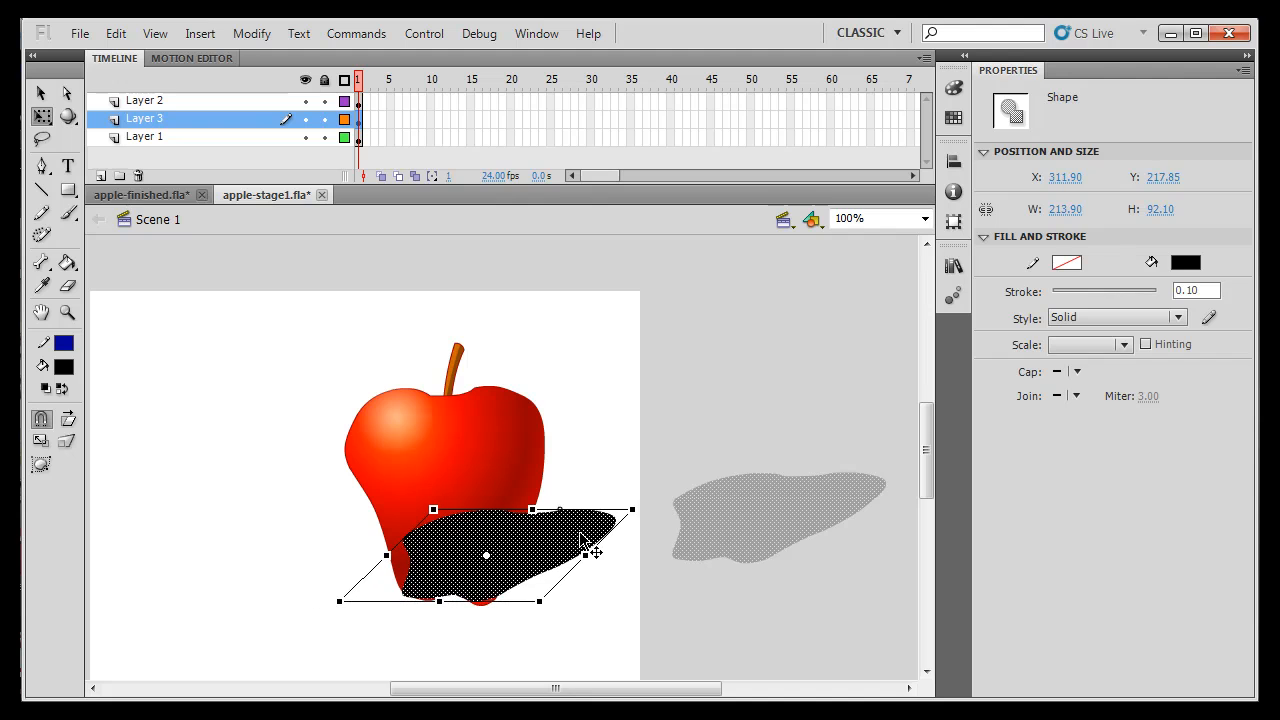
pyautogui.click(720, 588)
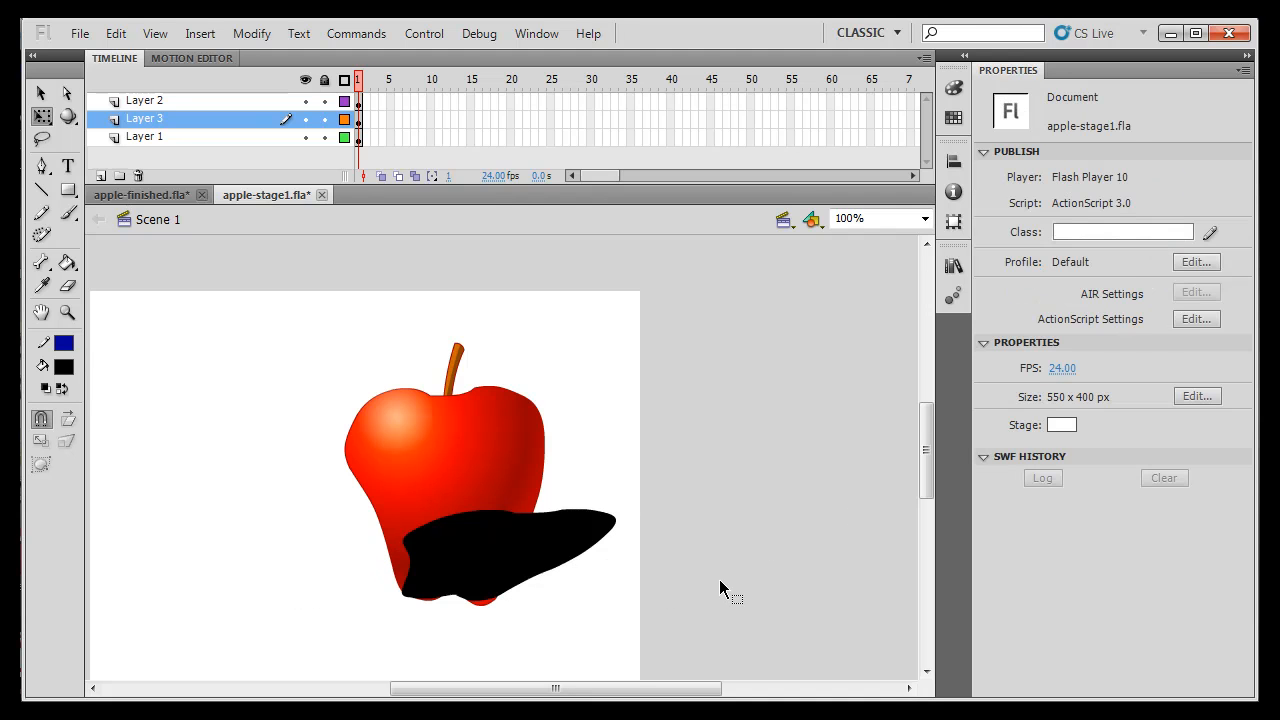
pyautogui.click(552, 567)
pyautogui.moveTo(590, 507); pyautogui.dragTo(640, 507)
pyautogui.moveTo(557, 510); pyautogui.dragTo(556, 531)
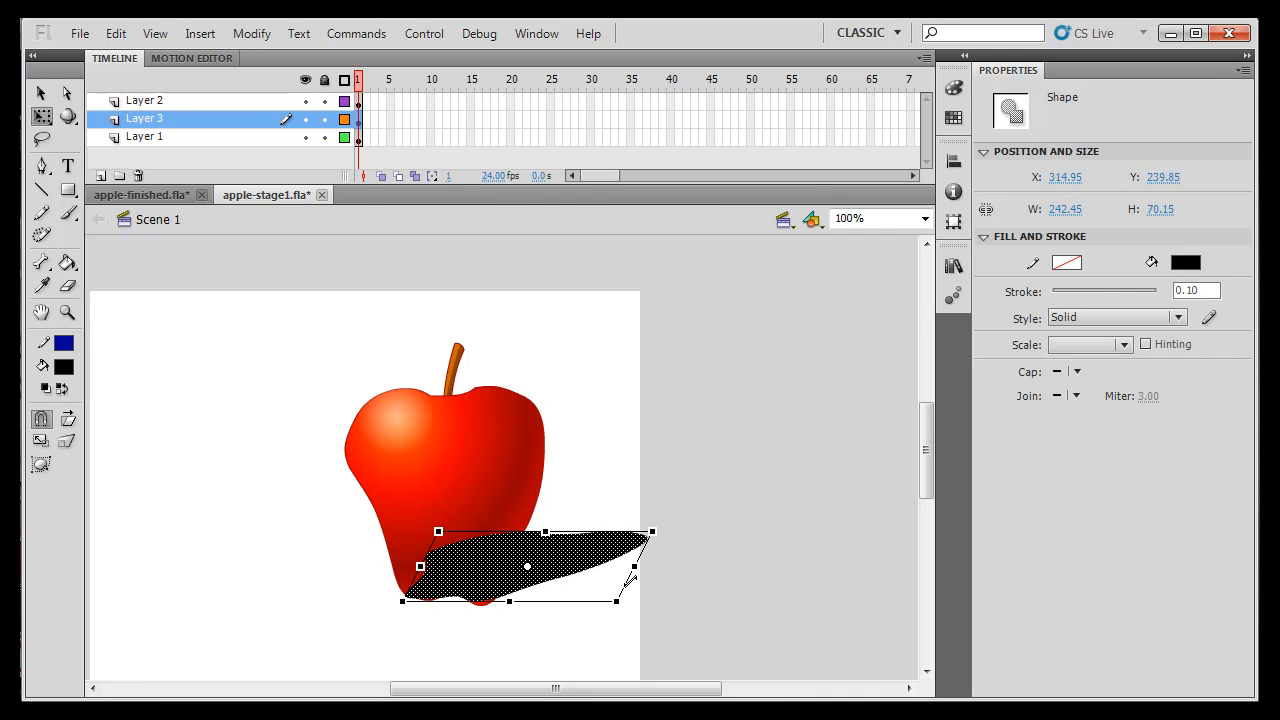
pyautogui.press('Down')
pyautogui.press('Right')
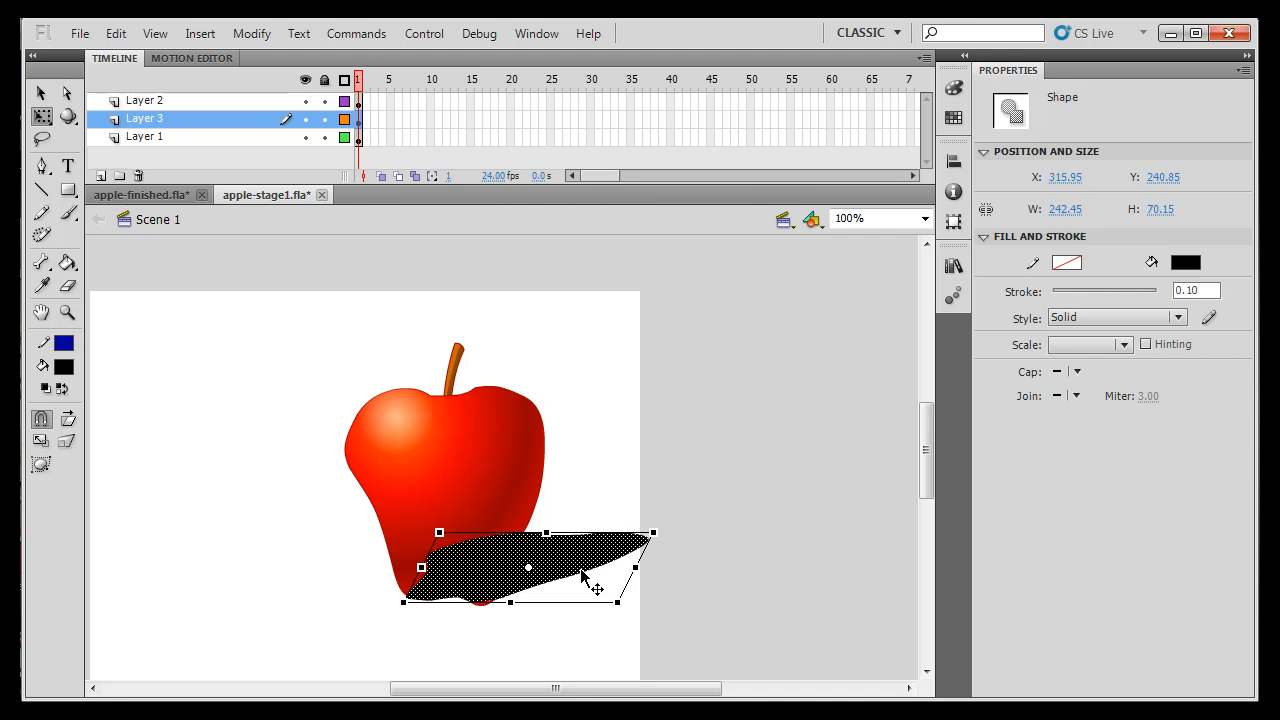
pyautogui.click(712, 557)
pyautogui.click(558, 558)
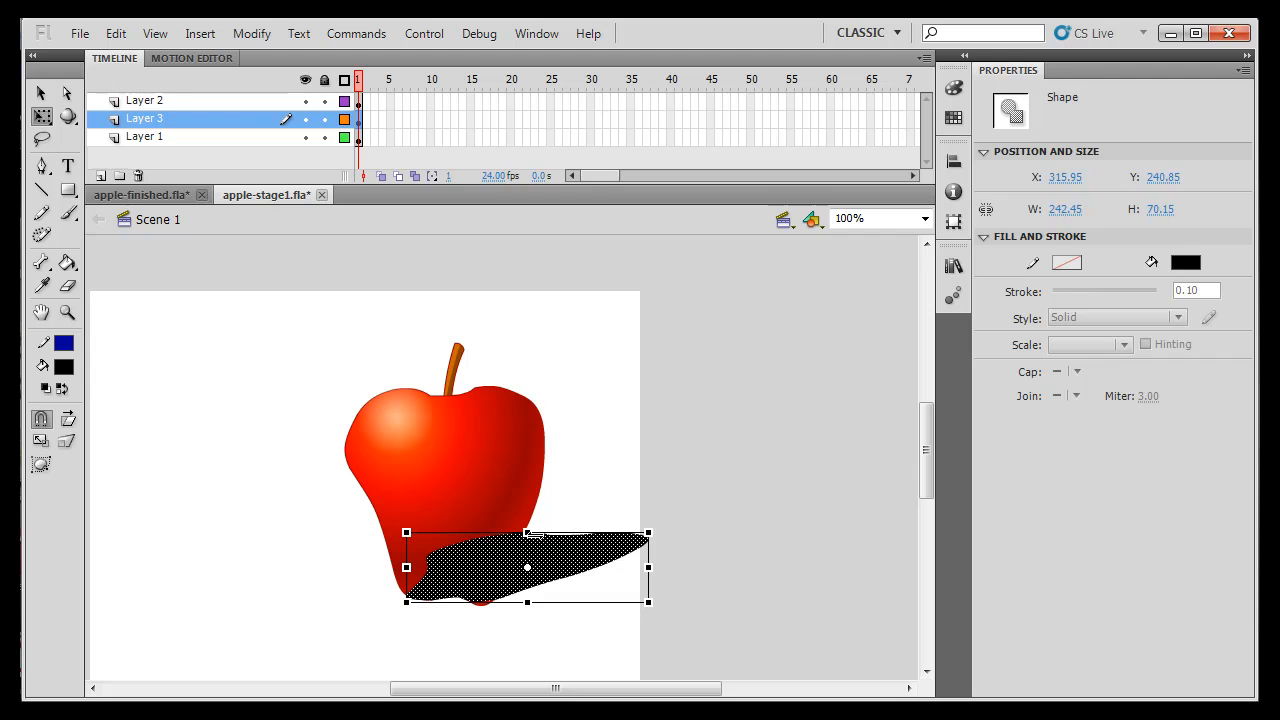
# - Move Layer 3 below Layer 1 so the shadow lies behind the apple
pyautogui.click(41, 93)
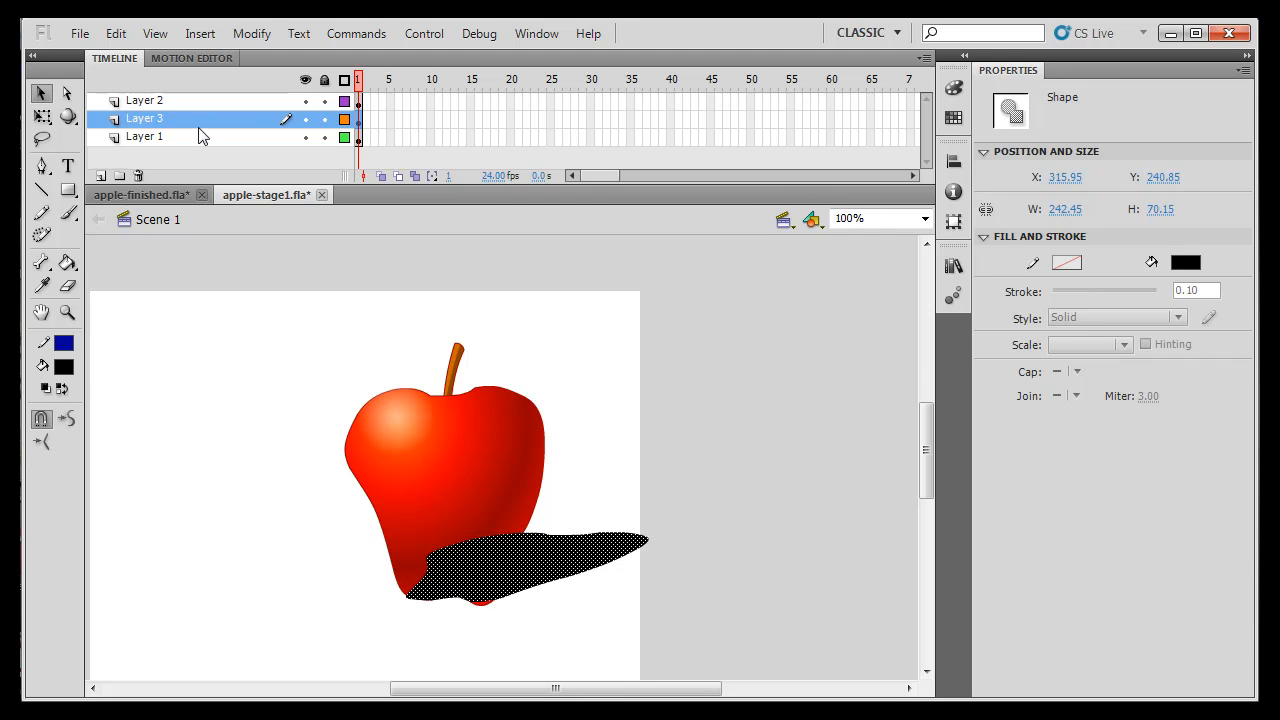
pyautogui.moveTo(203, 128); pyautogui.dragTo(201, 150)
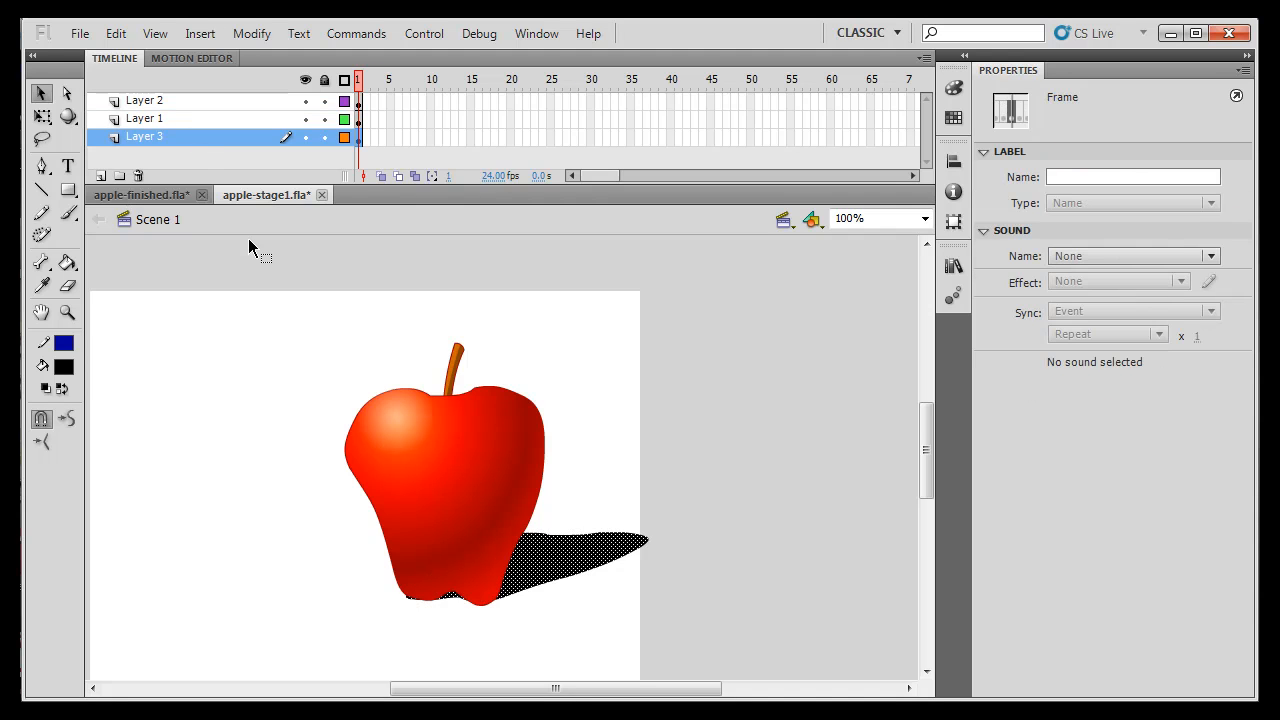
pyautogui.click(578, 447)
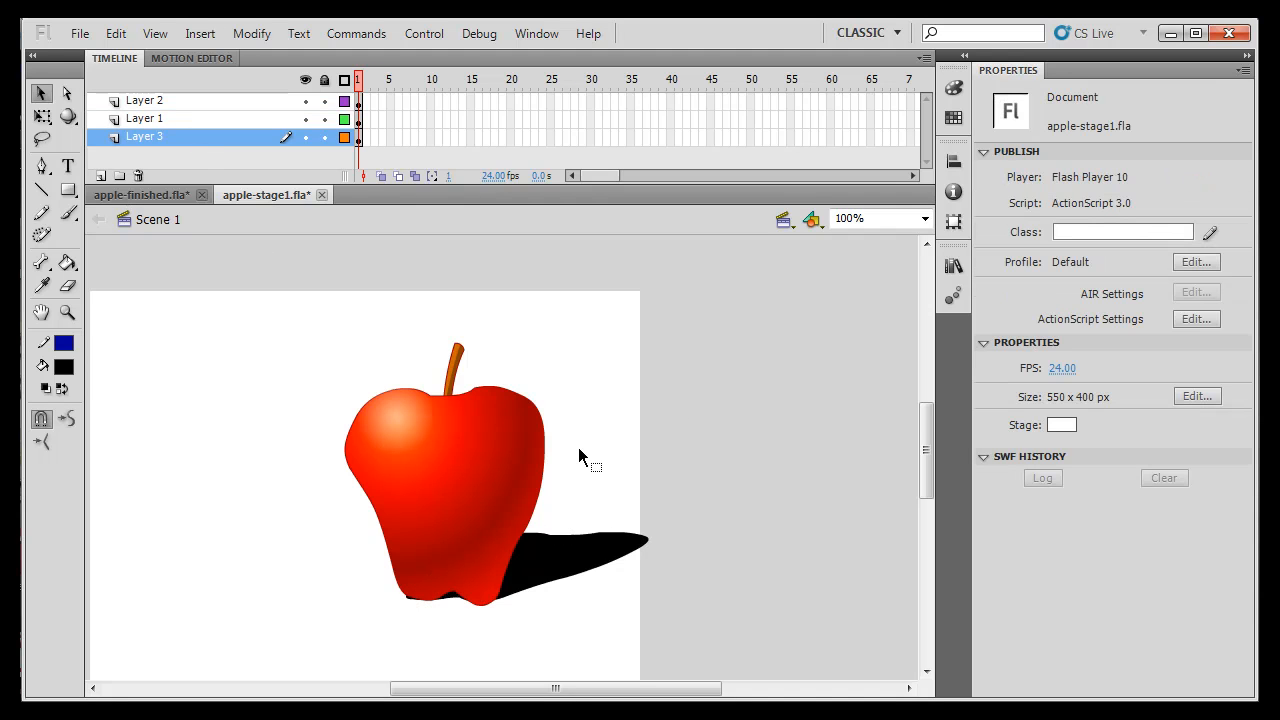
# - Hide Layer 1, bulge the shadow's lower edge slightly outward near the apple's base, and show Layer 1 again
pyautogui.click(541, 565)
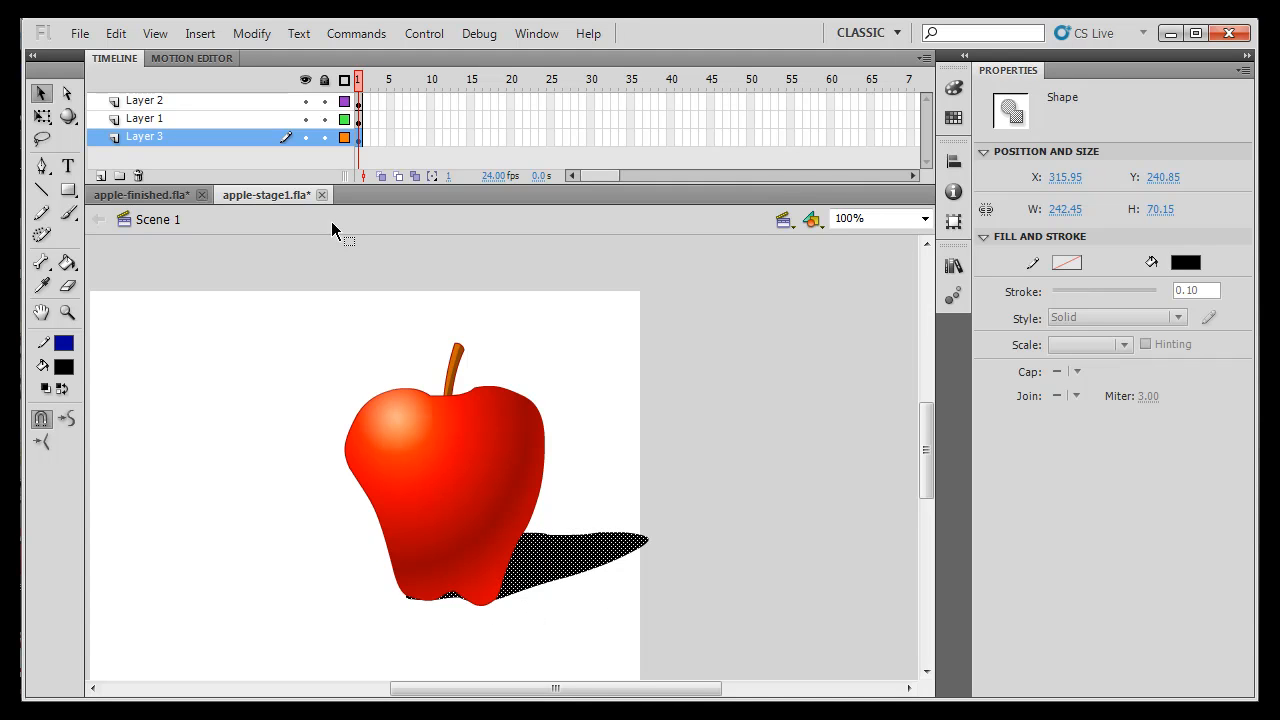
pyautogui.click(305, 120)
pyautogui.click(470, 625)
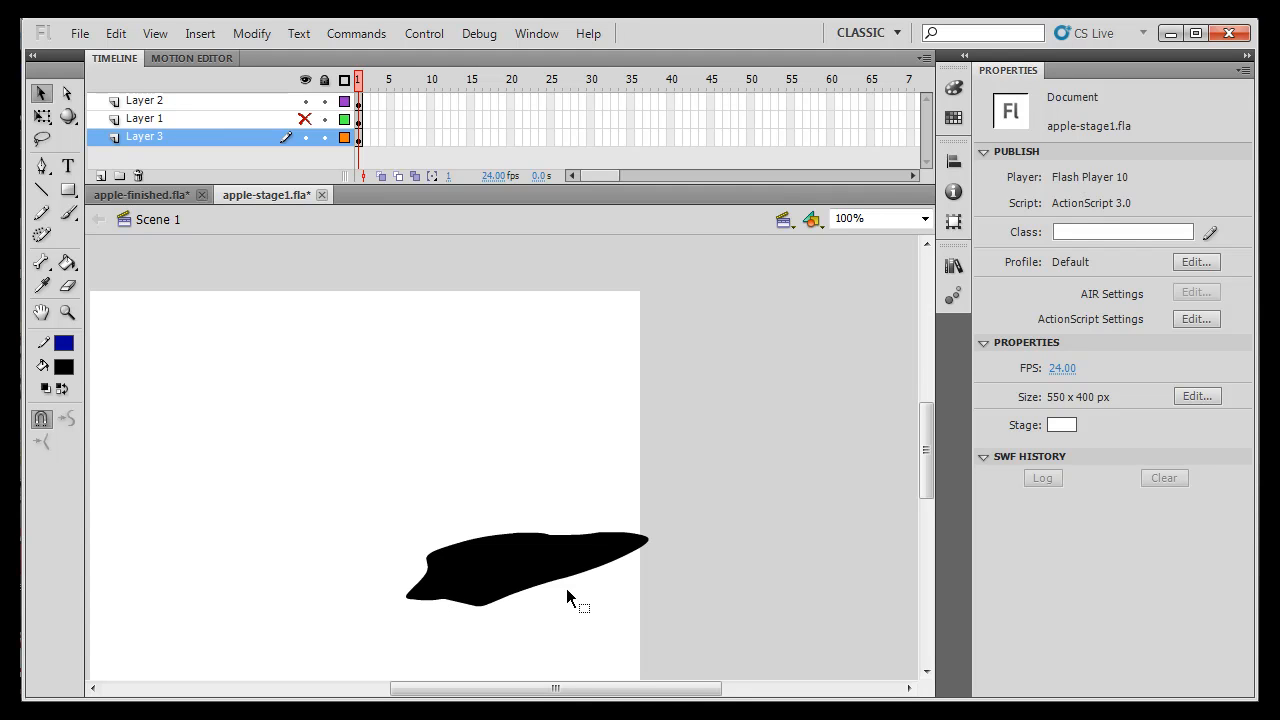
pyautogui.moveTo(502, 601); pyautogui.dragTo(508, 607)
pyautogui.click(305, 118)
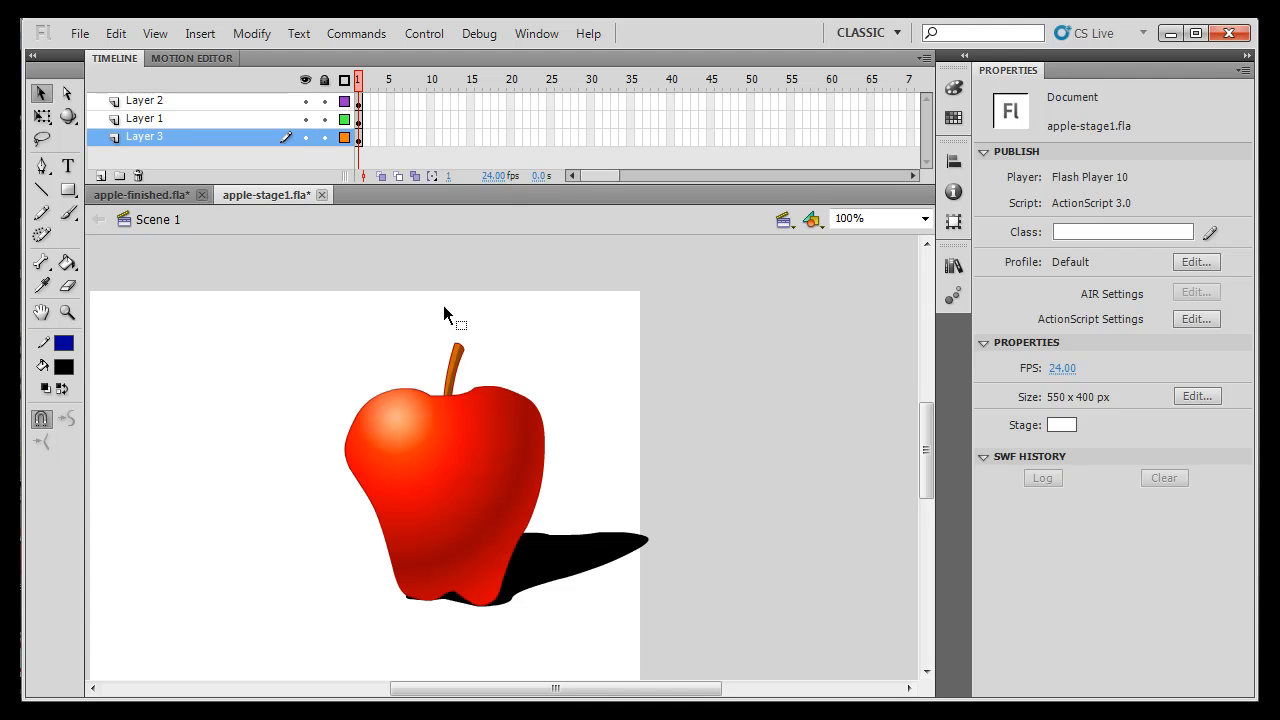
# - Give the shadow a linear gradient fill and set its first colour stop to black with 81% alpha
pyautogui.click(571, 558)
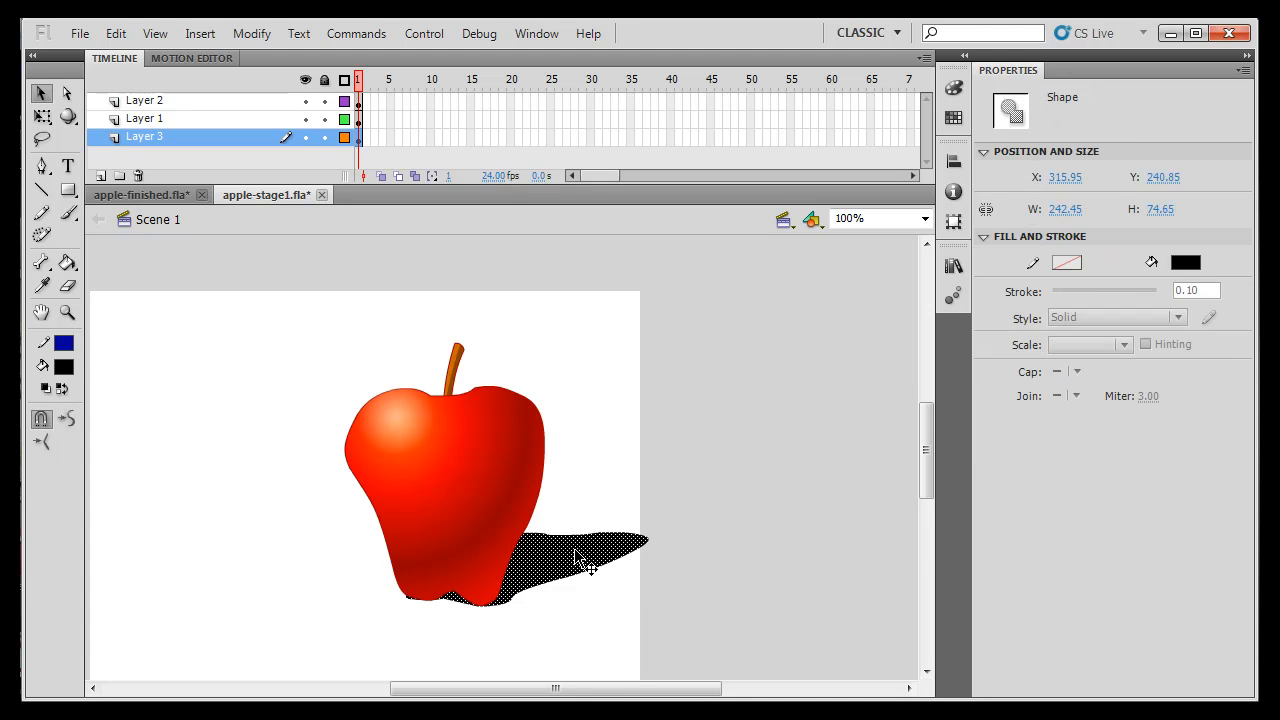
pyautogui.click(957, 92)
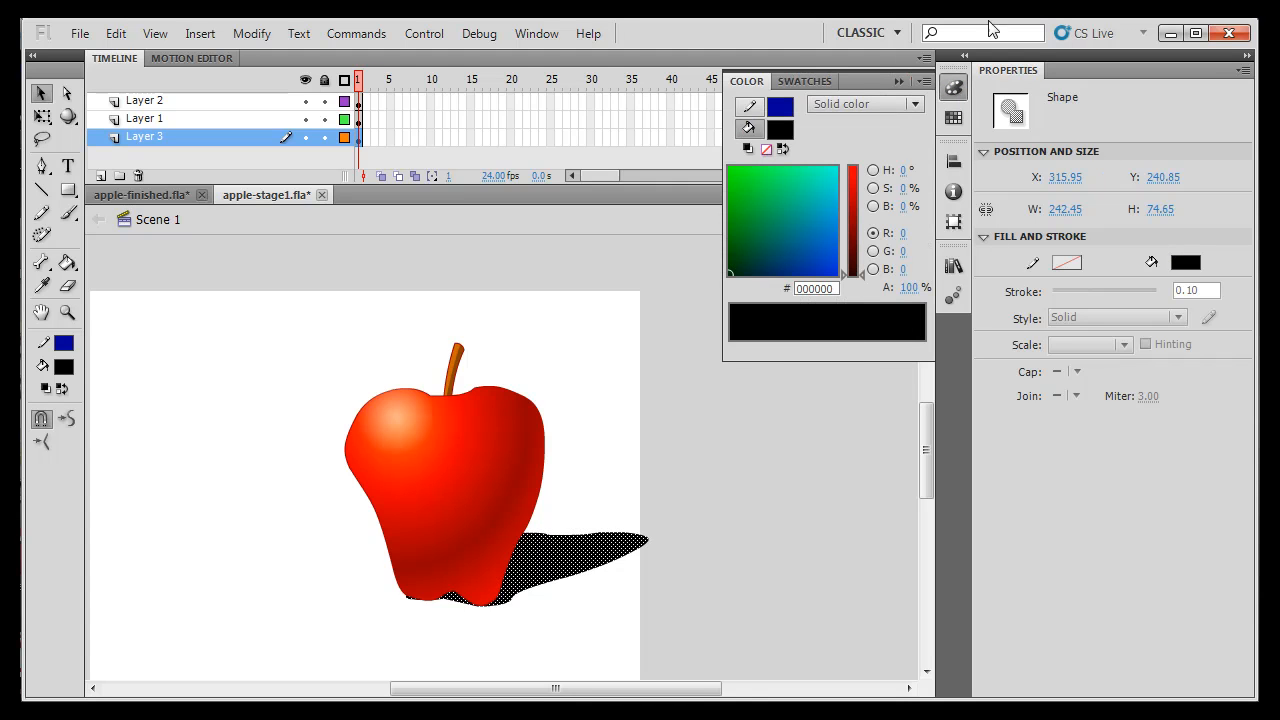
pyautogui.click(916, 103)
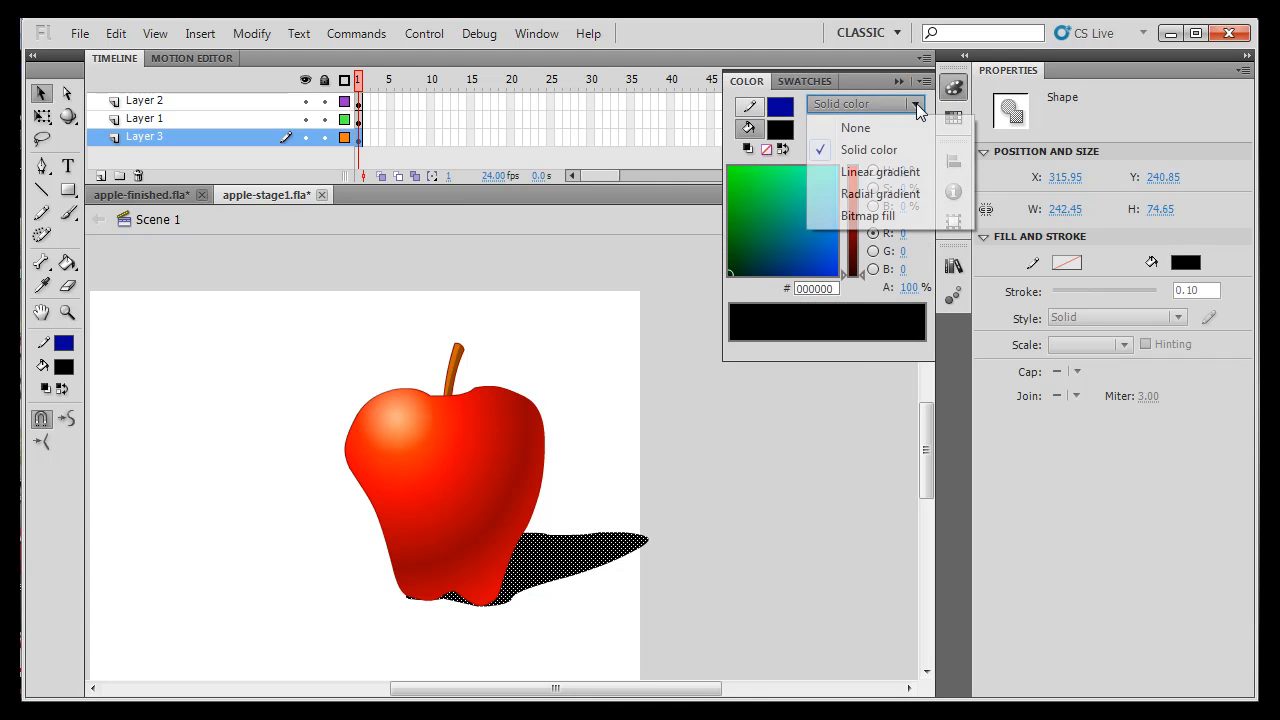
pyautogui.click(880, 172)
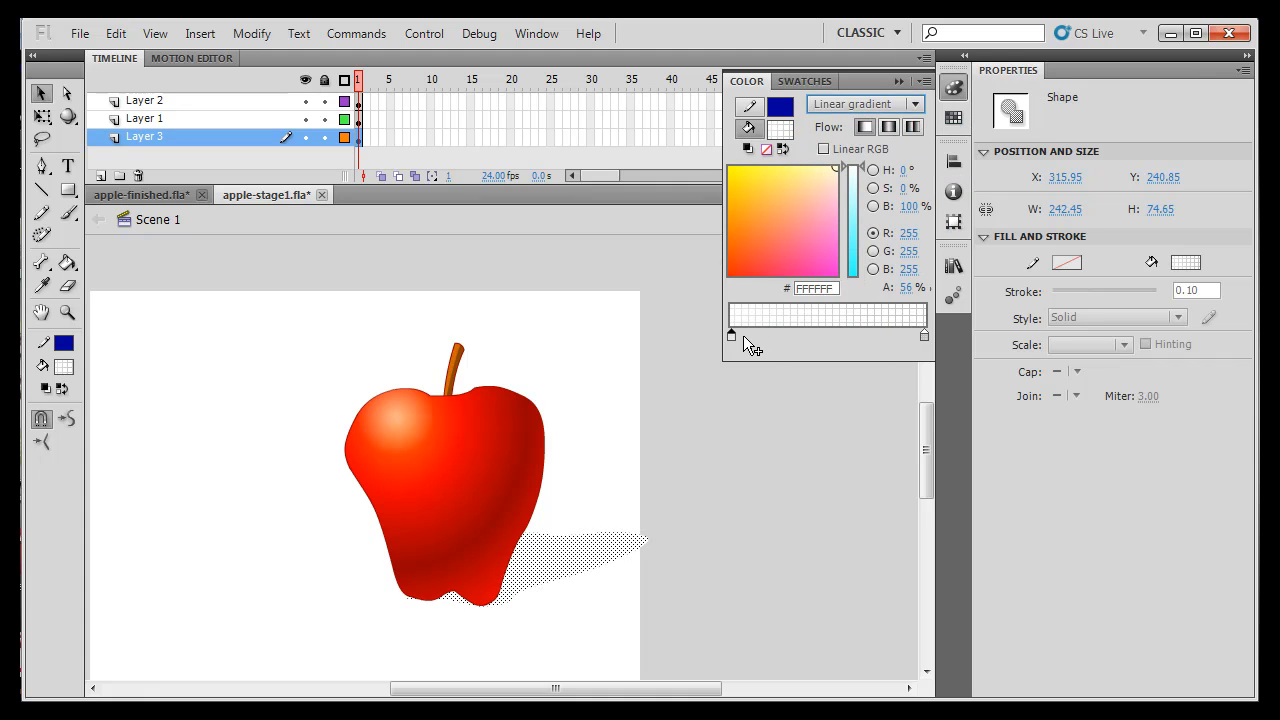
pyautogui.doubleClick(730, 339)
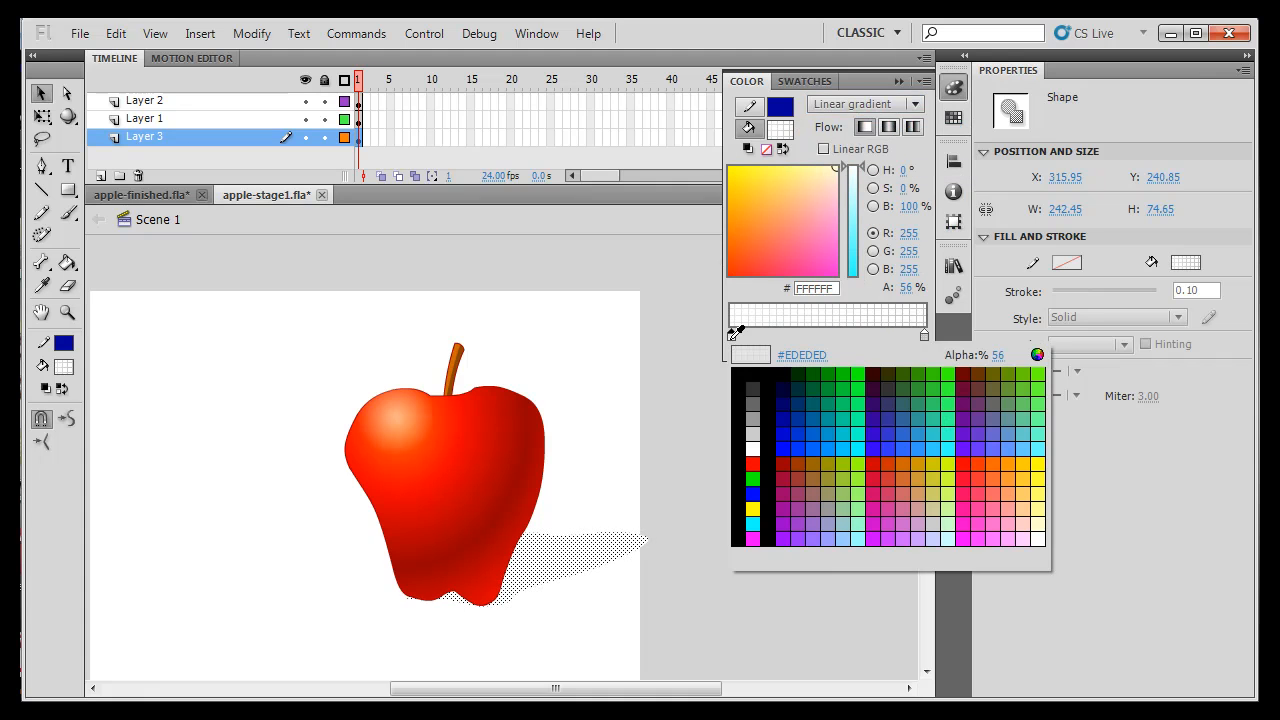
pyautogui.click(755, 378)
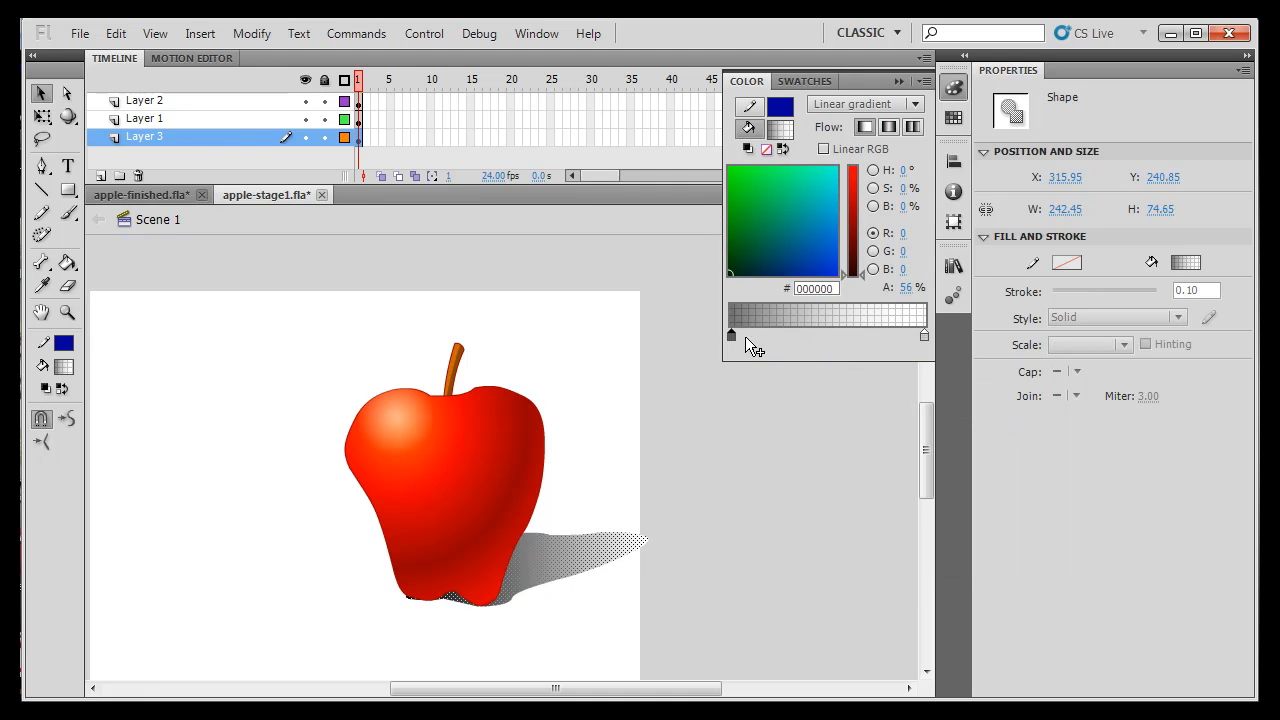
pyautogui.click(903, 289)
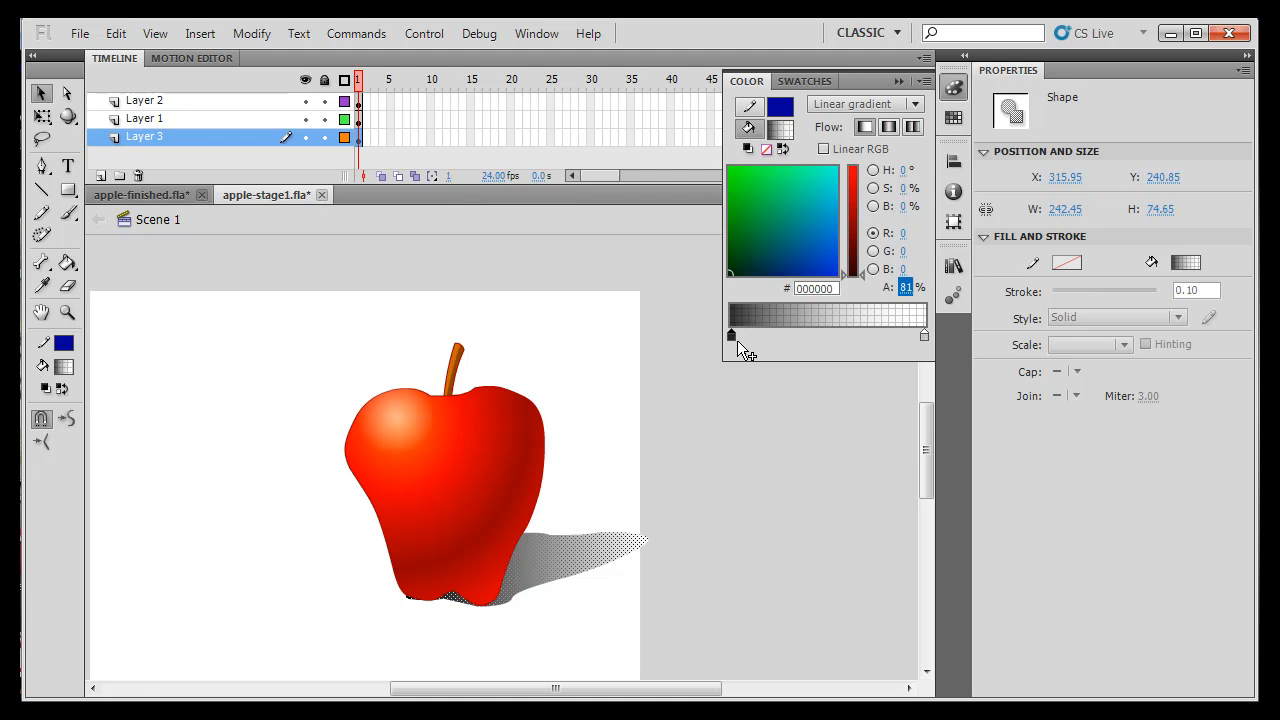
# - Set the last colour stop of the shadow's gradient to black with 24% alpha
pyautogui.click(923, 335)
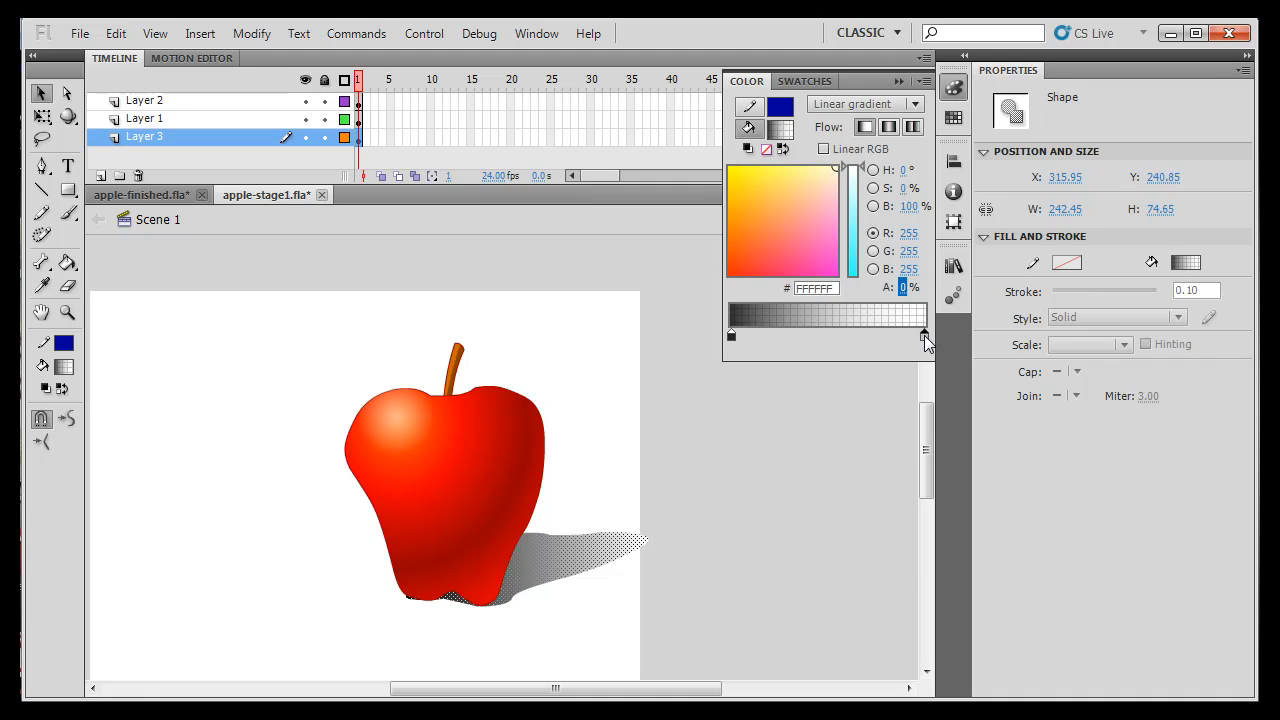
pyautogui.doubleClick(924, 335)
pyautogui.click(948, 372)
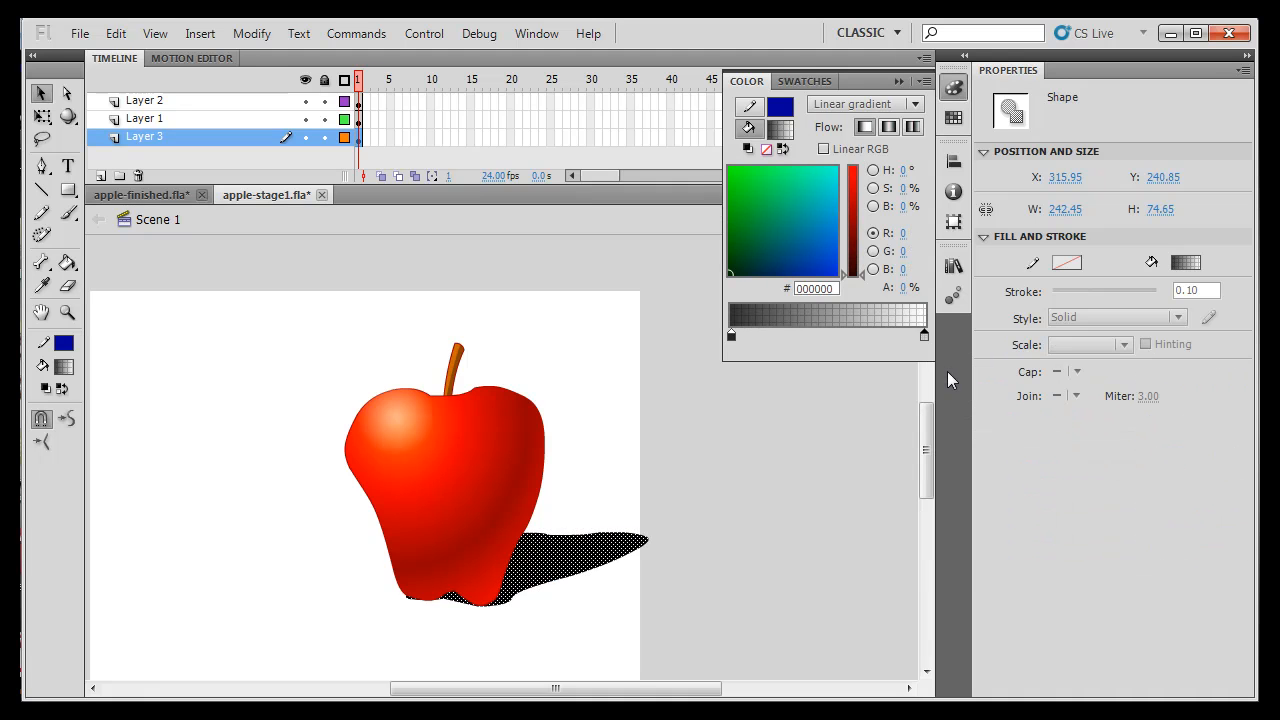
pyautogui.click(902, 288)
pyautogui.write('24')
pyautogui.press('Return')
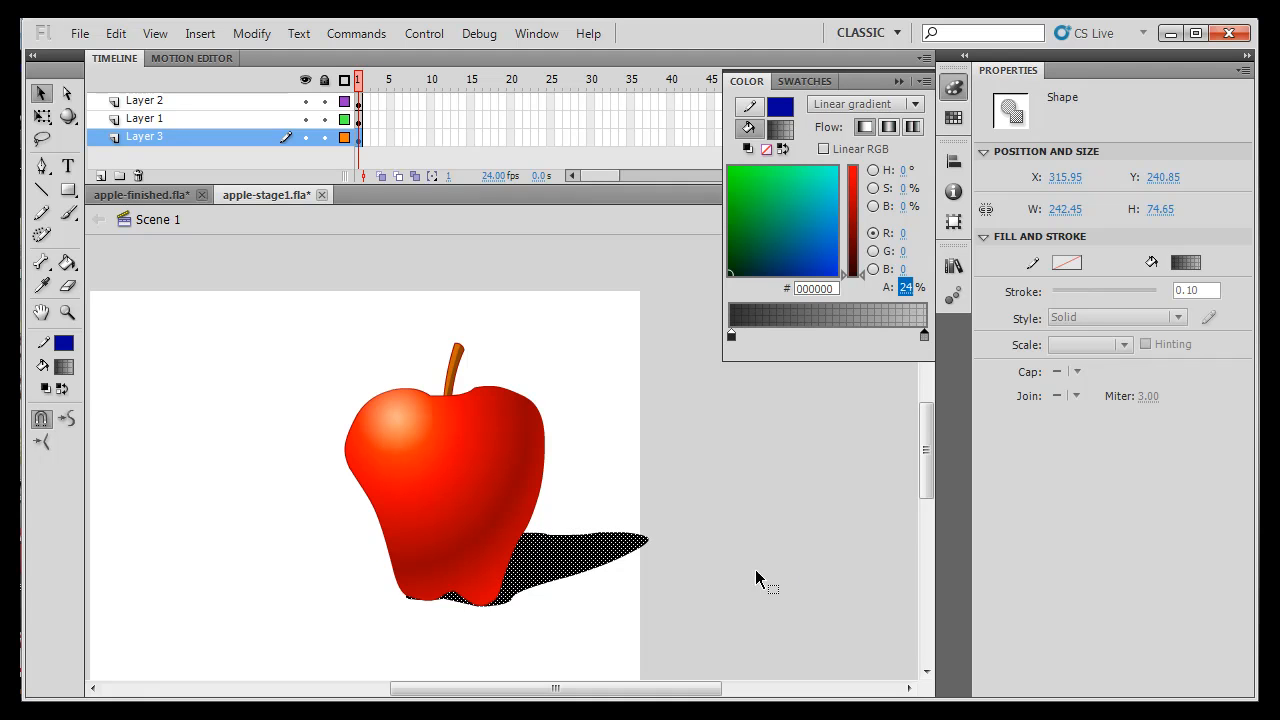
pyautogui.click(643, 595)
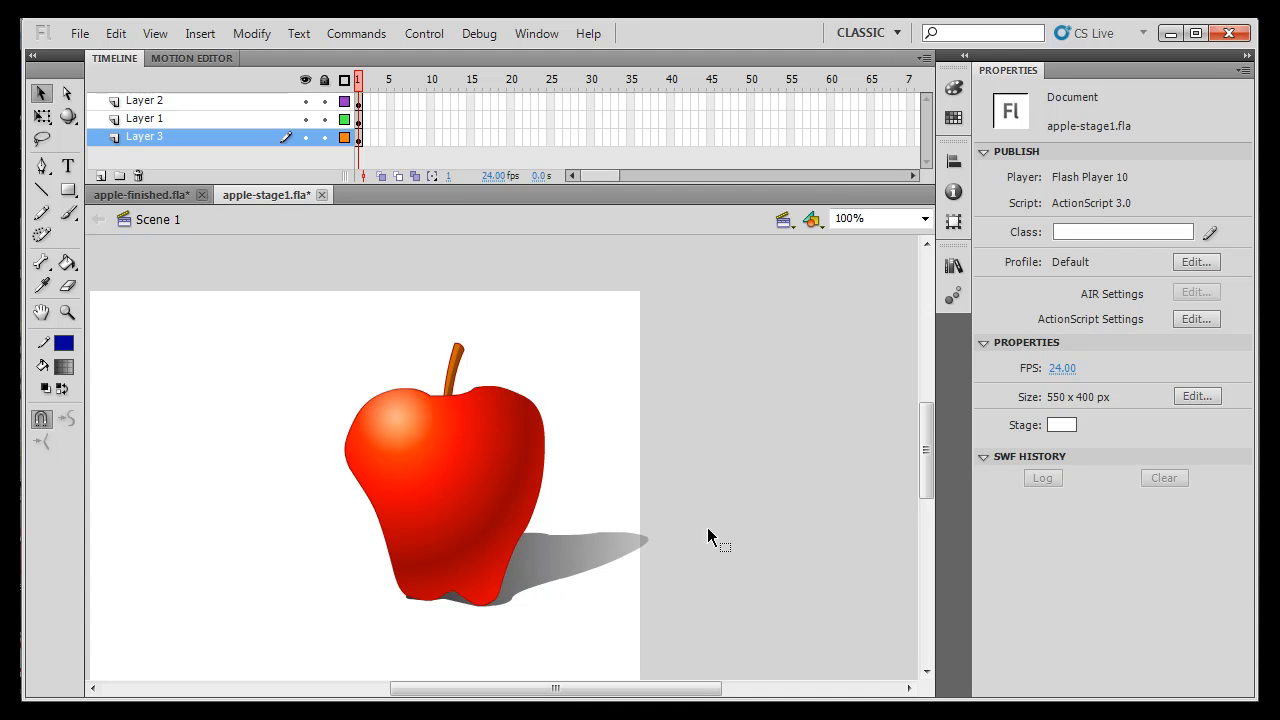
# - Raise the alpha of the shadow gradient's last colour stop to 57%
pyautogui.click(585, 555)
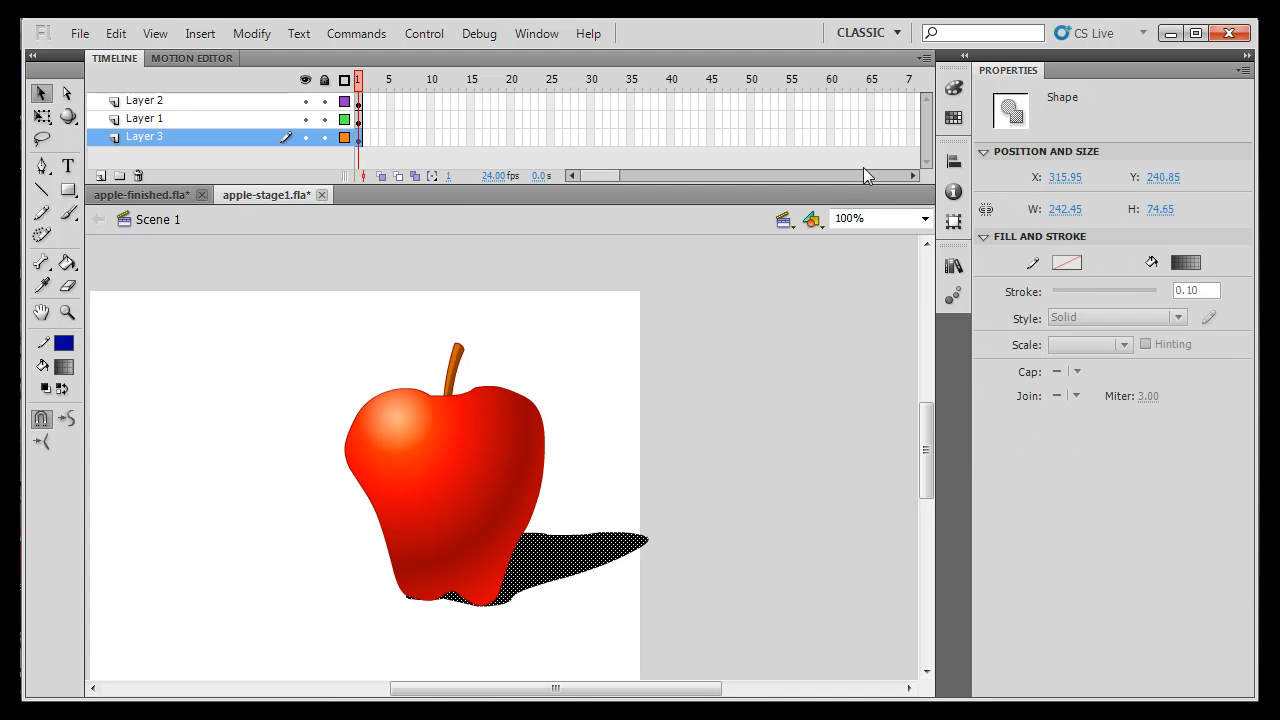
pyautogui.click(953, 88)
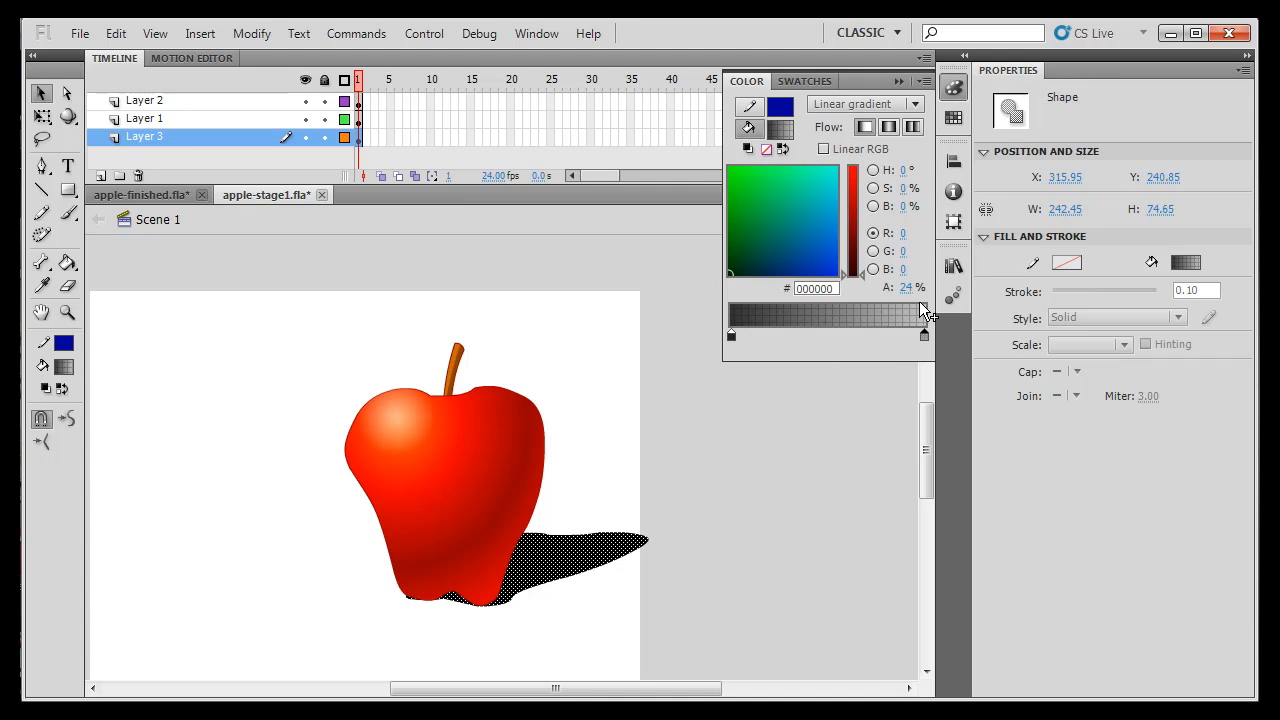
pyautogui.moveTo(904, 288); pyautogui.dragTo(930, 287)
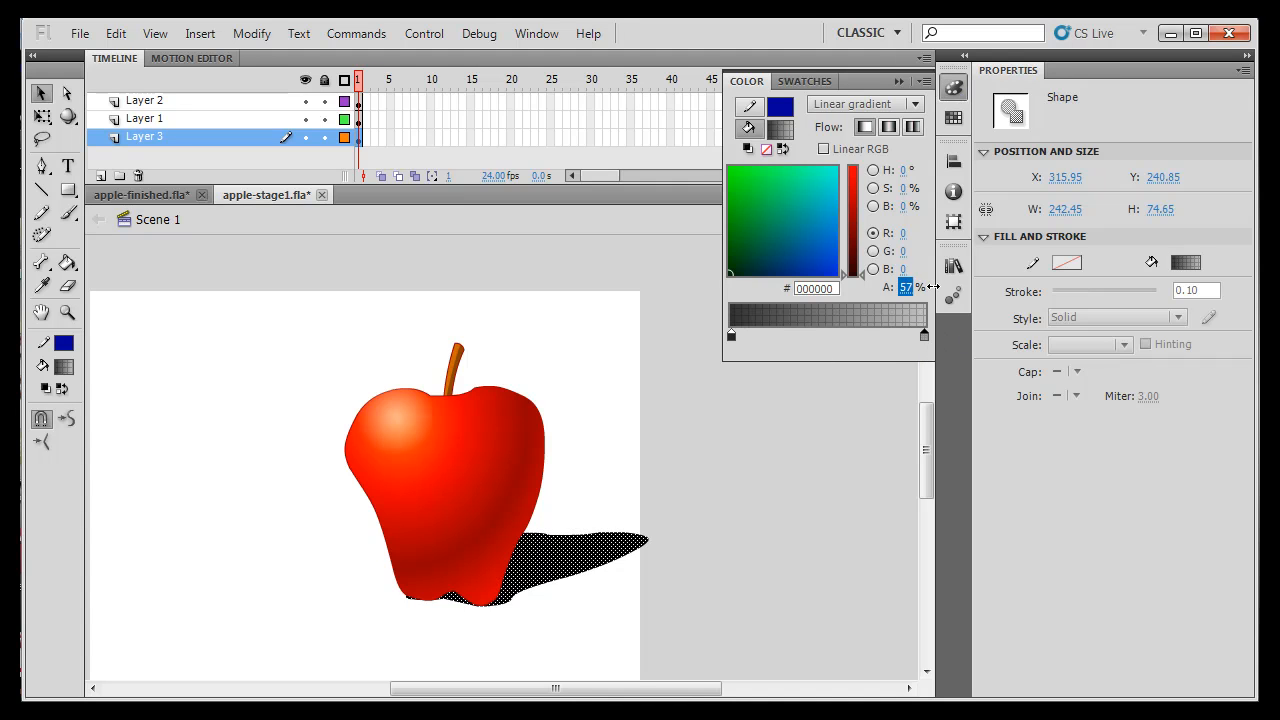
pyautogui.click(664, 623)
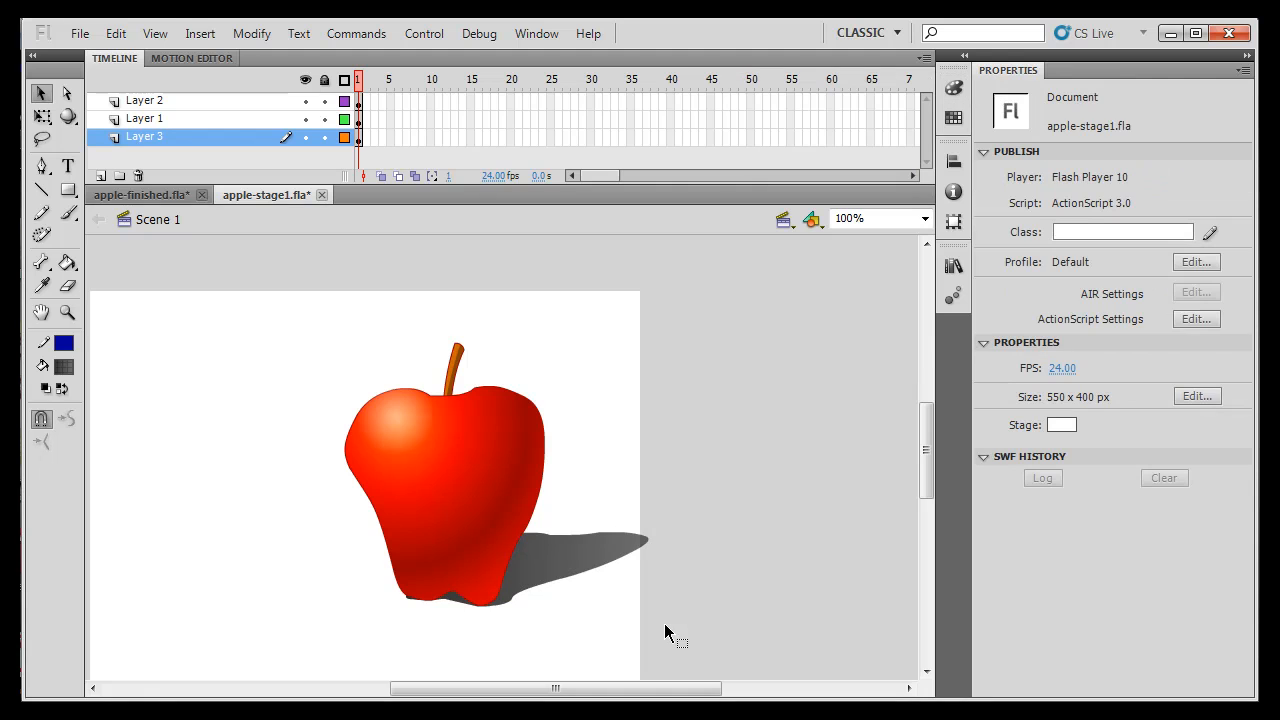
# - Set the shadow gradient's first colour stop to 100% alpha and shift it inward to a bit over a third of the gradient
pyautogui.click(531, 577)
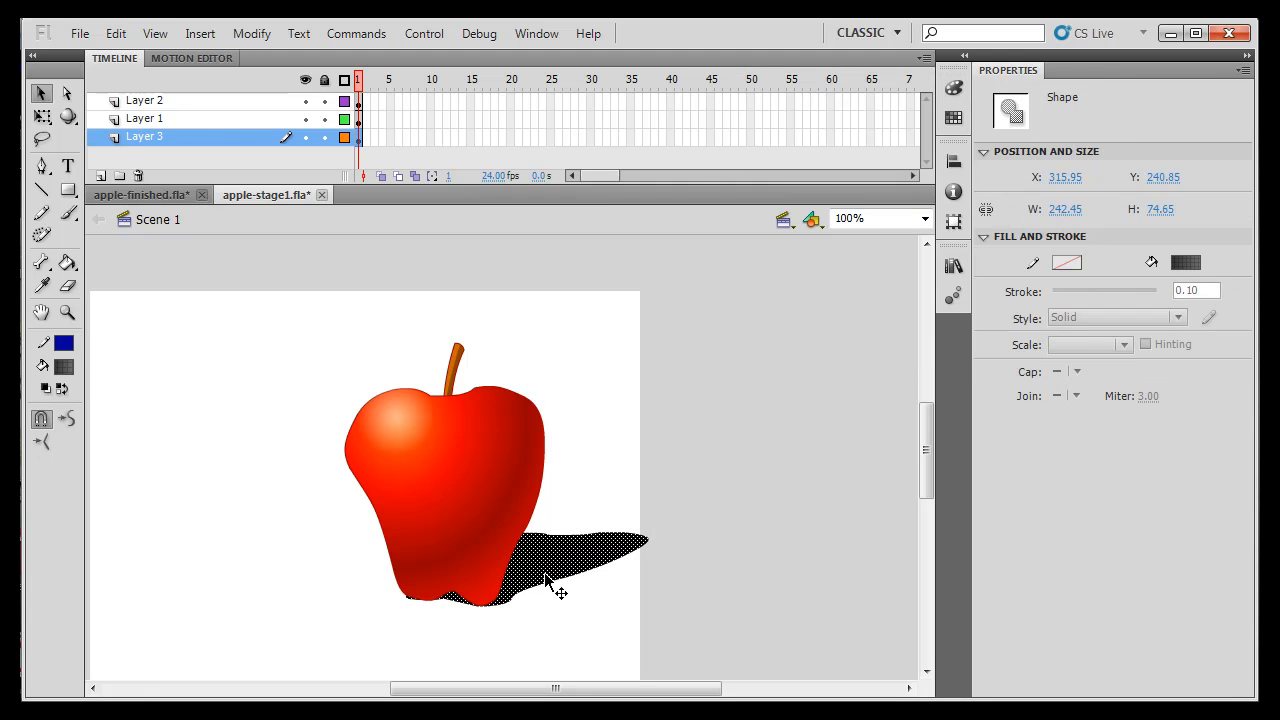
pyautogui.click(953, 88)
pyautogui.click(731, 336)
pyautogui.moveTo(906, 287); pyautogui.dragTo(958, 290)
pyautogui.moveTo(732, 334); pyautogui.dragTo(805, 334)
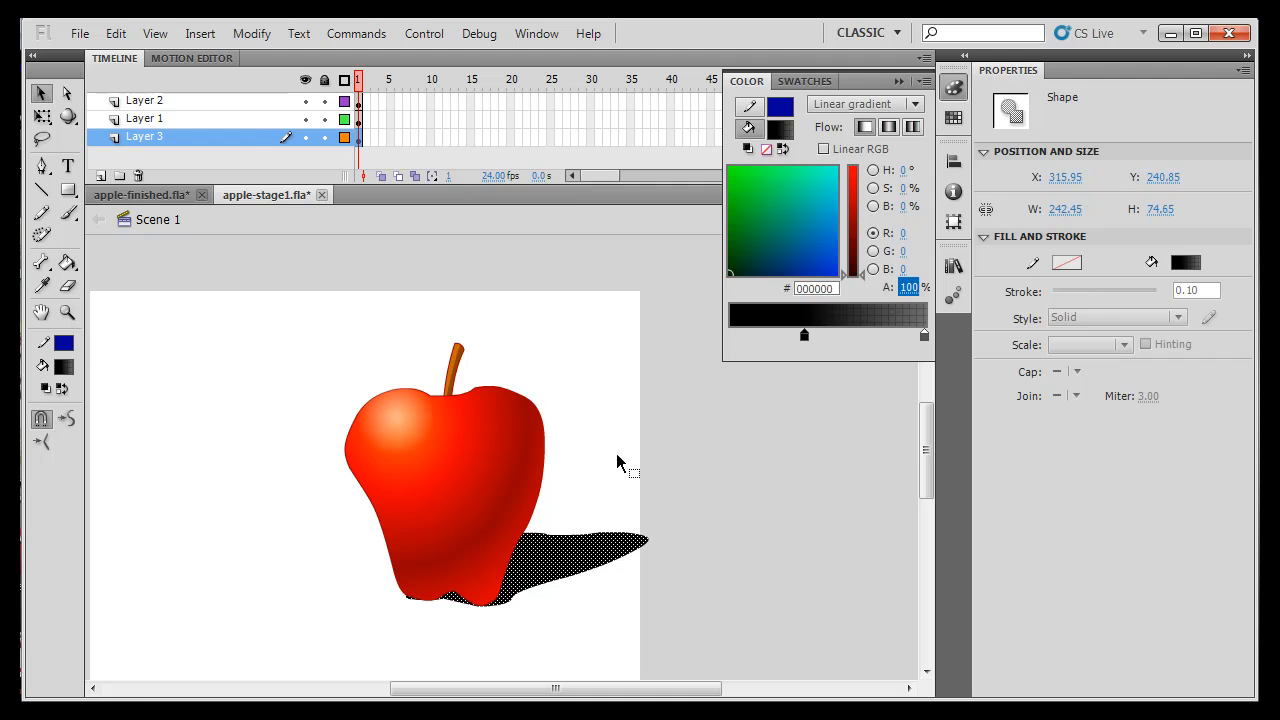
# - Flatten the apple's cast shadow with Free Transform by lowering its upper edge, reducing its height by a bit over a quarter
pyautogui.click(684, 462)
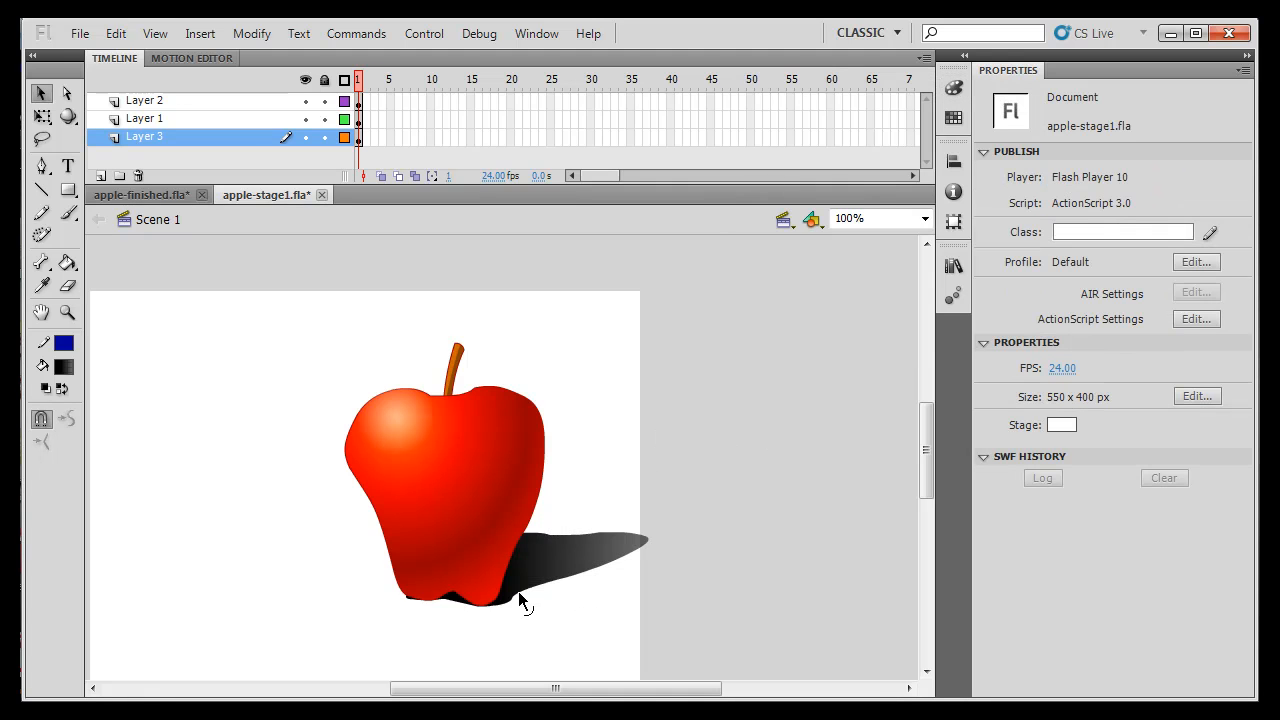
pyautogui.click(530, 563)
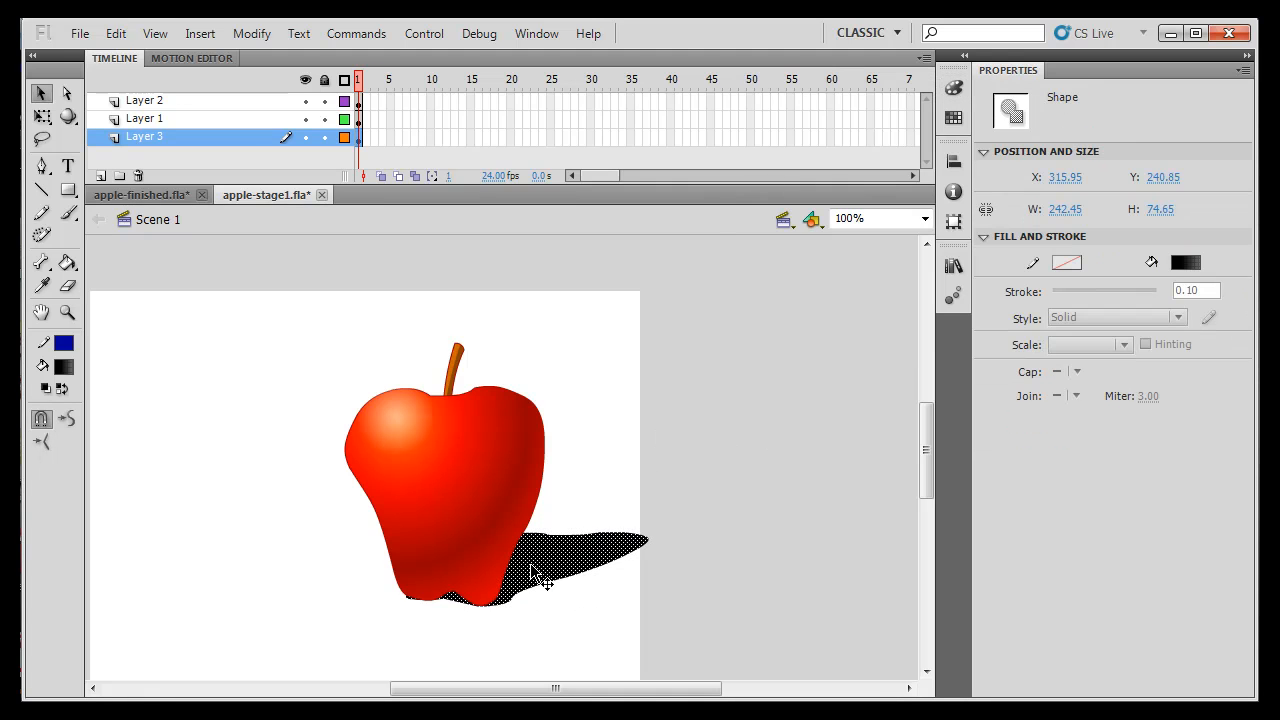
pyautogui.click(41, 116)
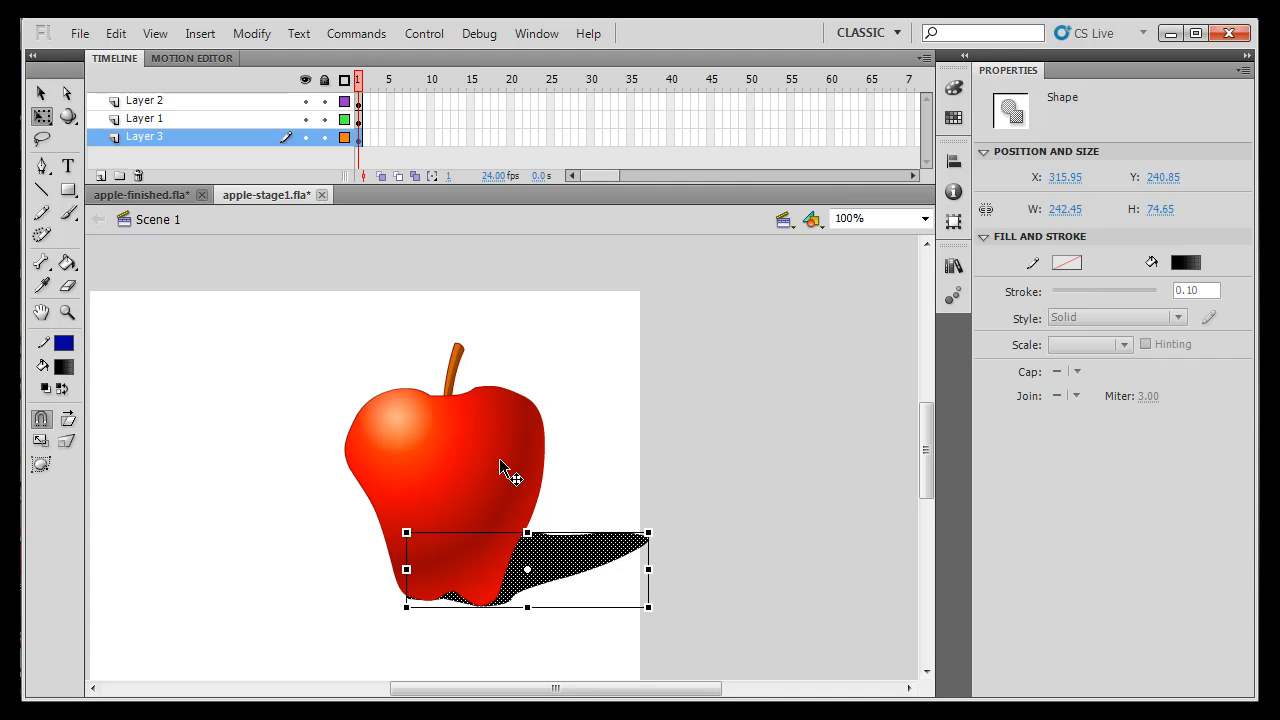
pyautogui.moveTo(527, 532); pyautogui.dragTo(527, 554)
pyautogui.click(631, 458)
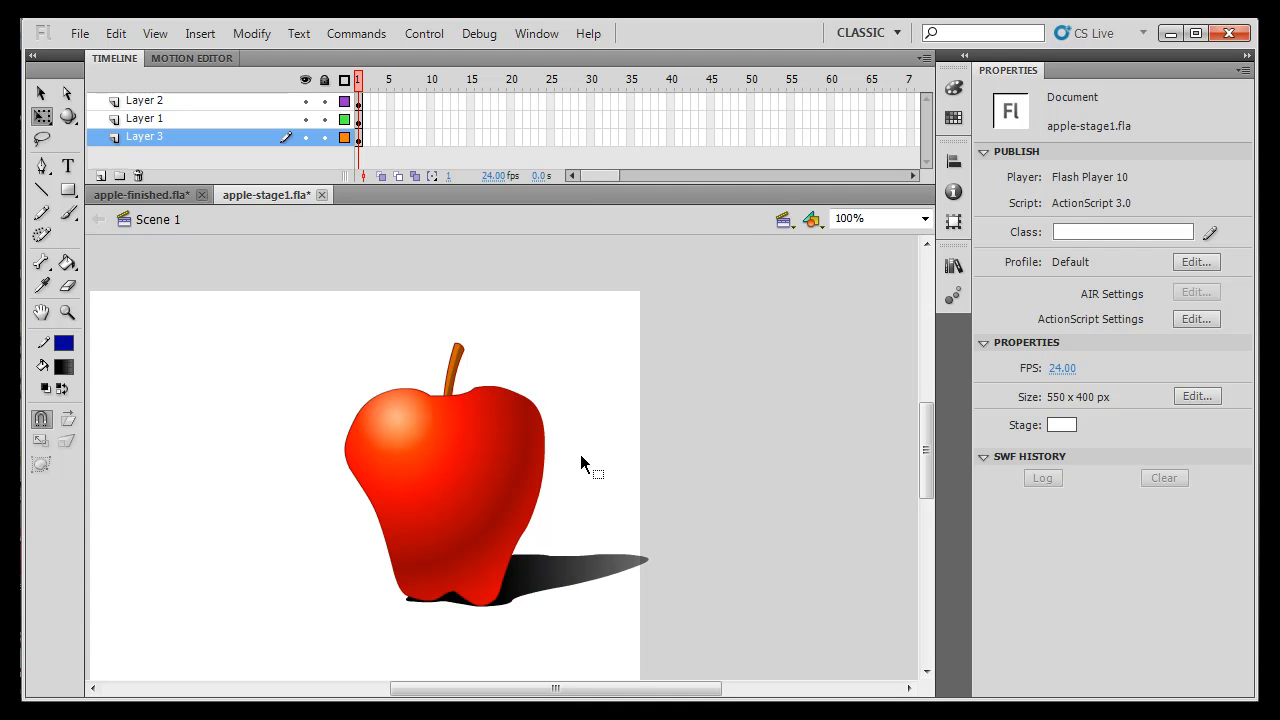
# - Change the stage's background colour from white to a dark olive yellow
pyautogui.click(1068, 427)
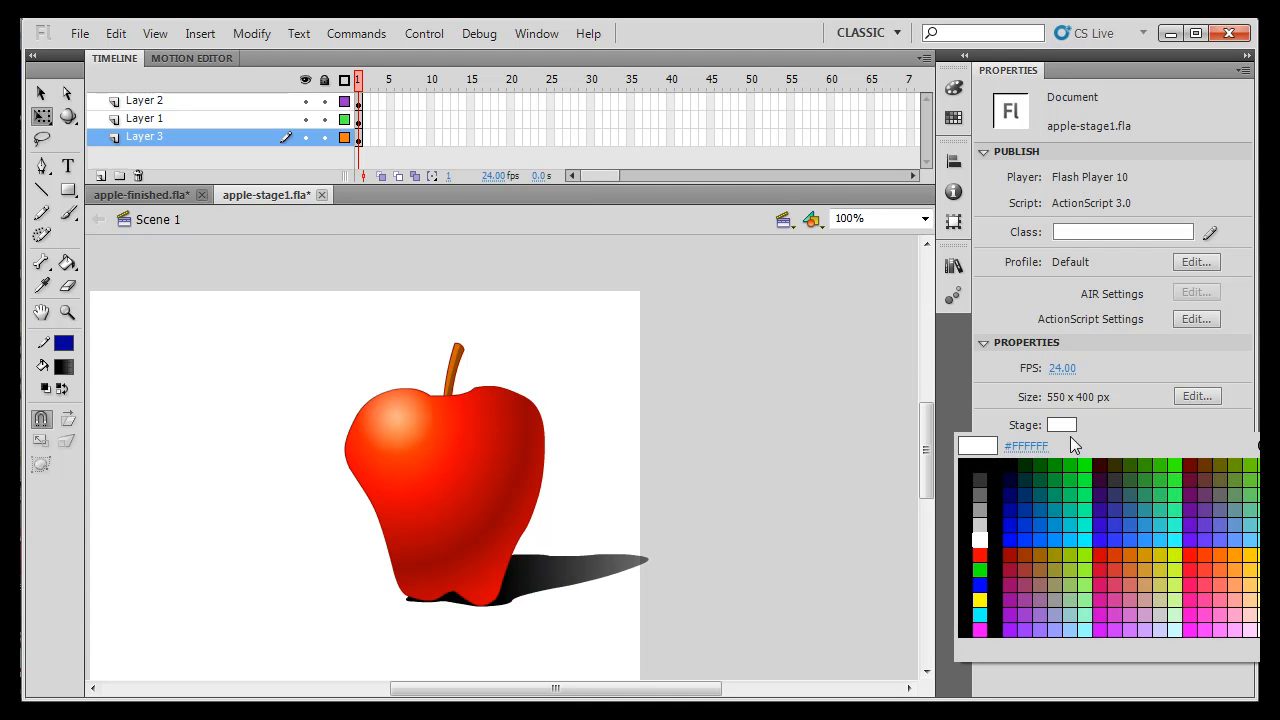
pyautogui.click(1056, 556)
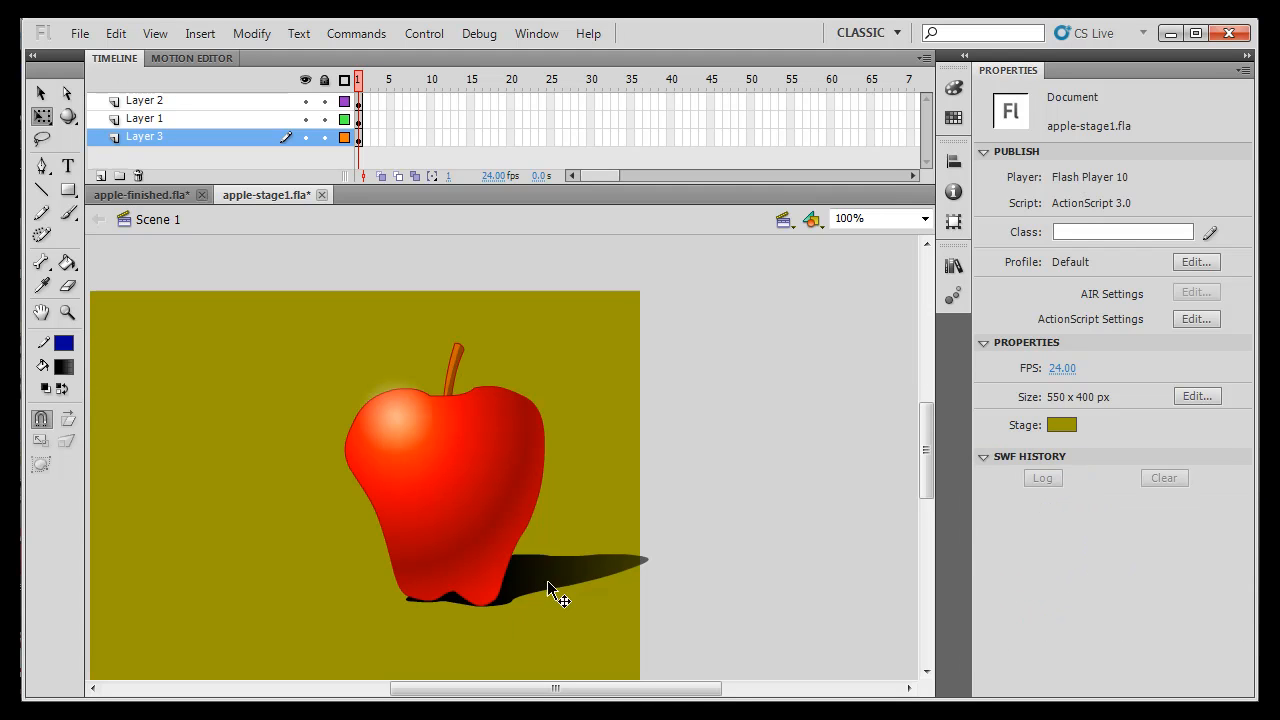